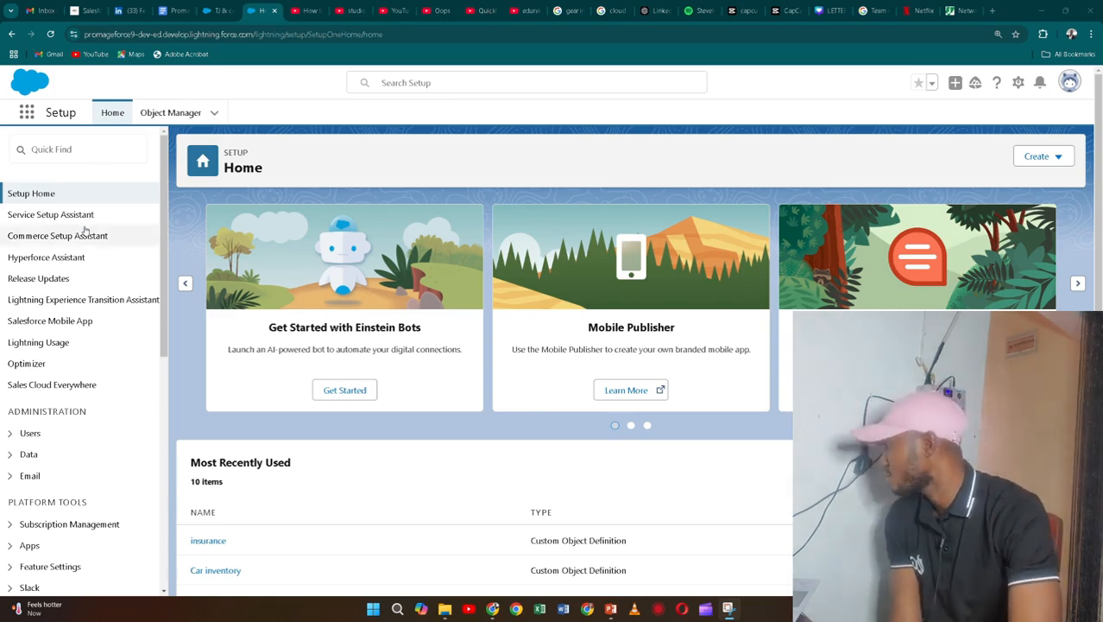
{"action": "left_click", "coordinate": [83, 150]}
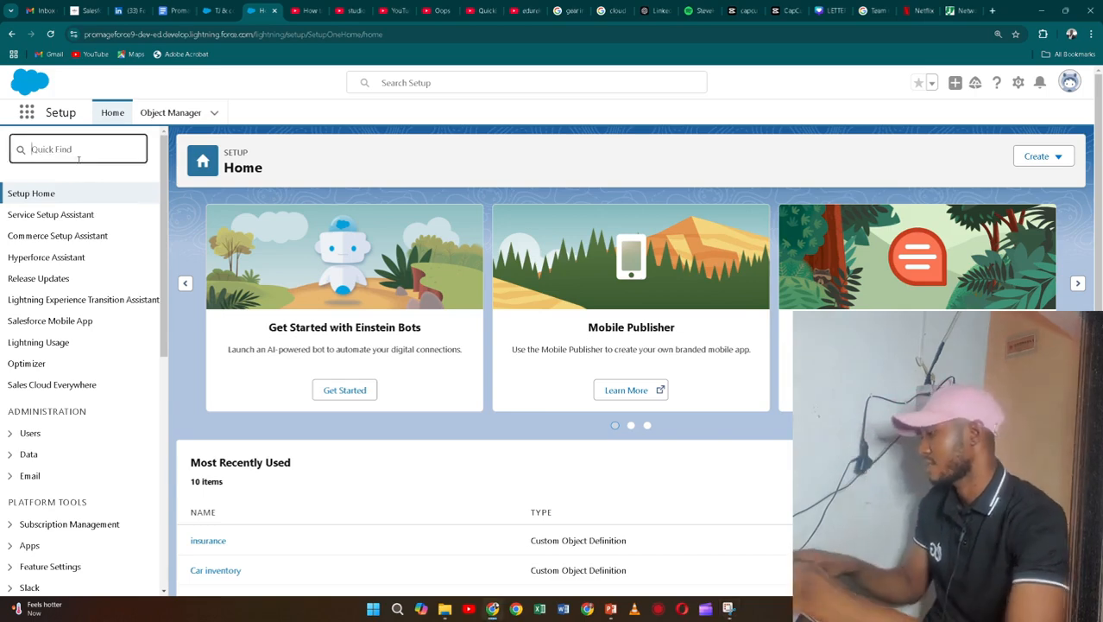
{"action": "type", "text": "pr"}
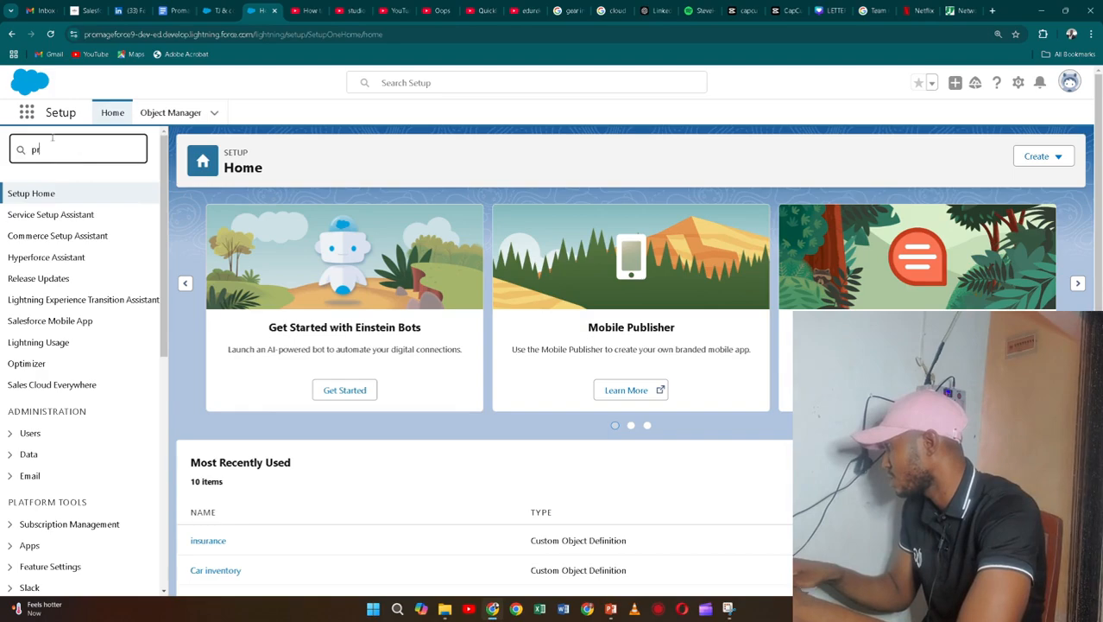
{"action": "type", "text": "oc"}
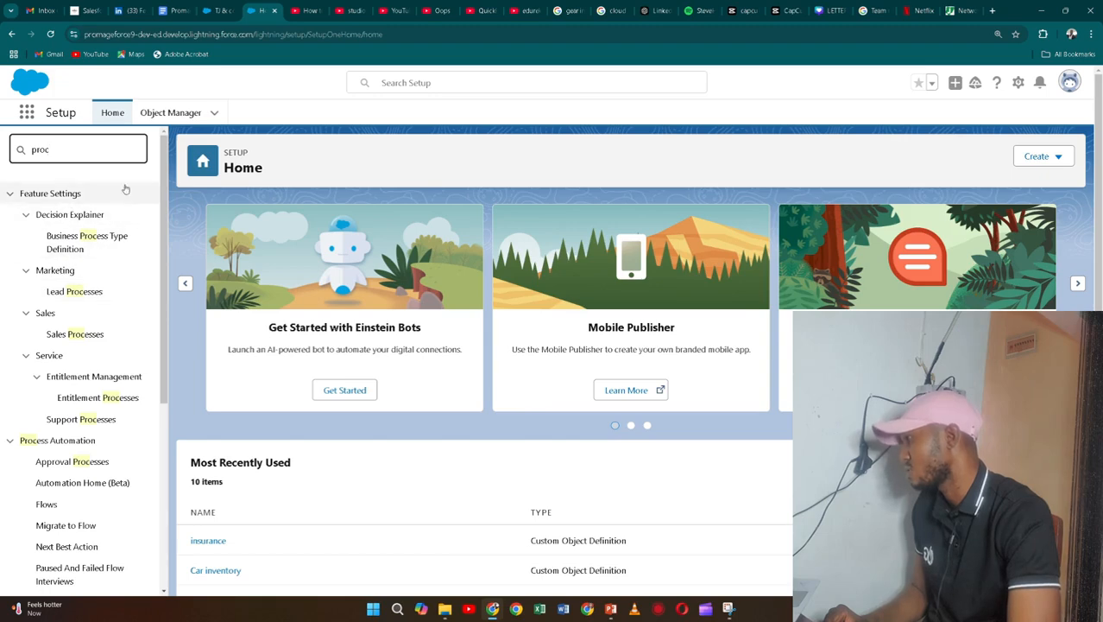
{"action": "left_click", "coordinate": [114, 118]}
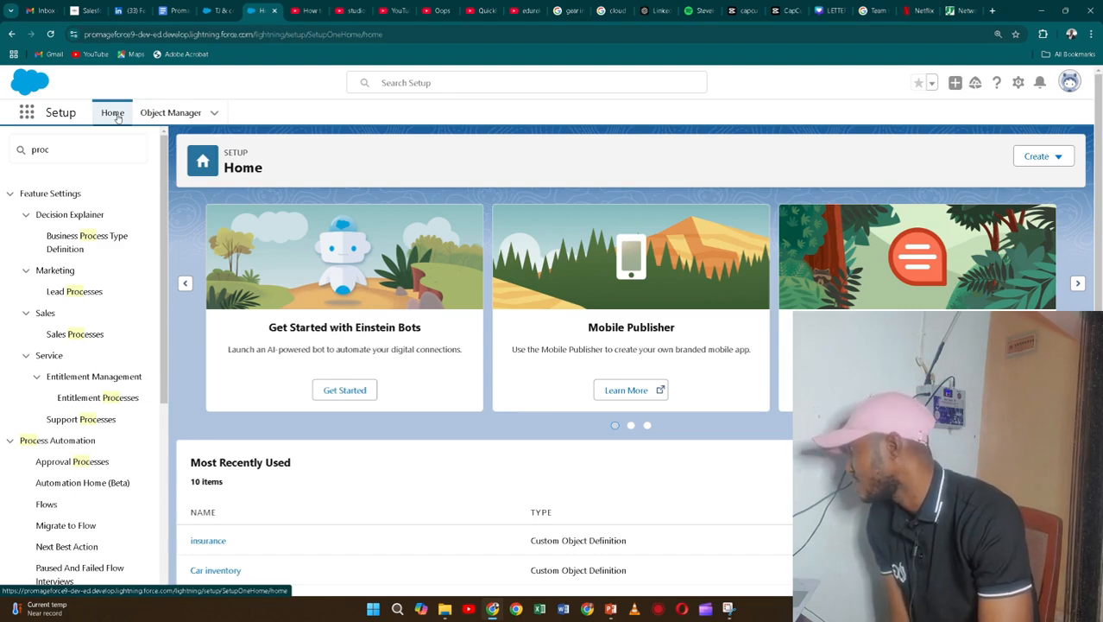
{"action": "left_click", "coordinate": [50, 32]}
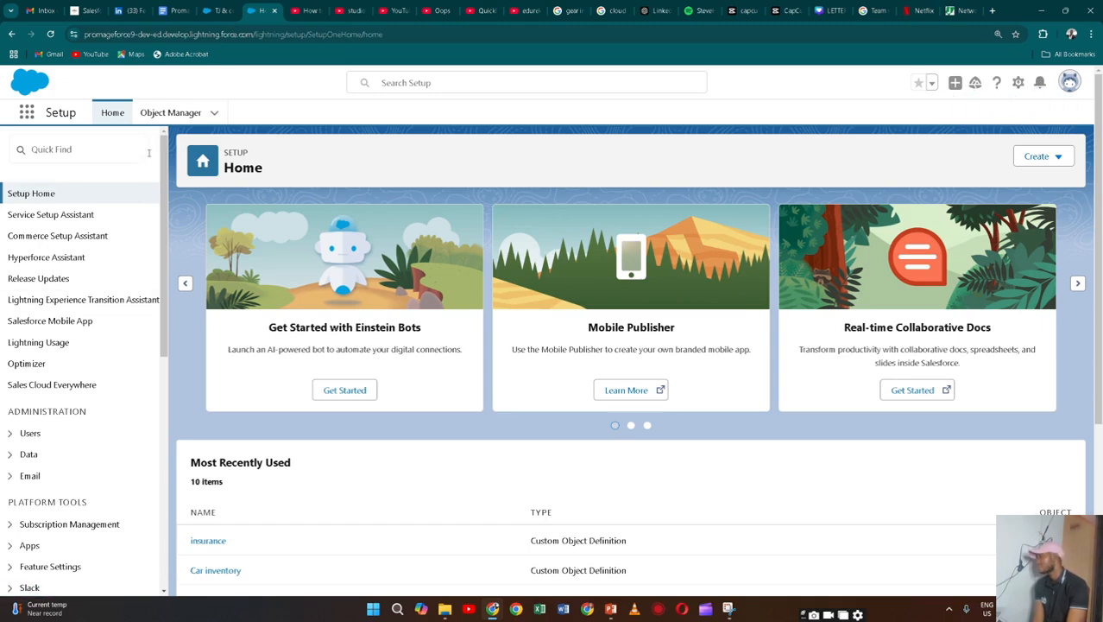
Open the new custom object form, review its settings, and return to the Object Manager list without saving
{"action": "left_click", "coordinate": [214, 121]}
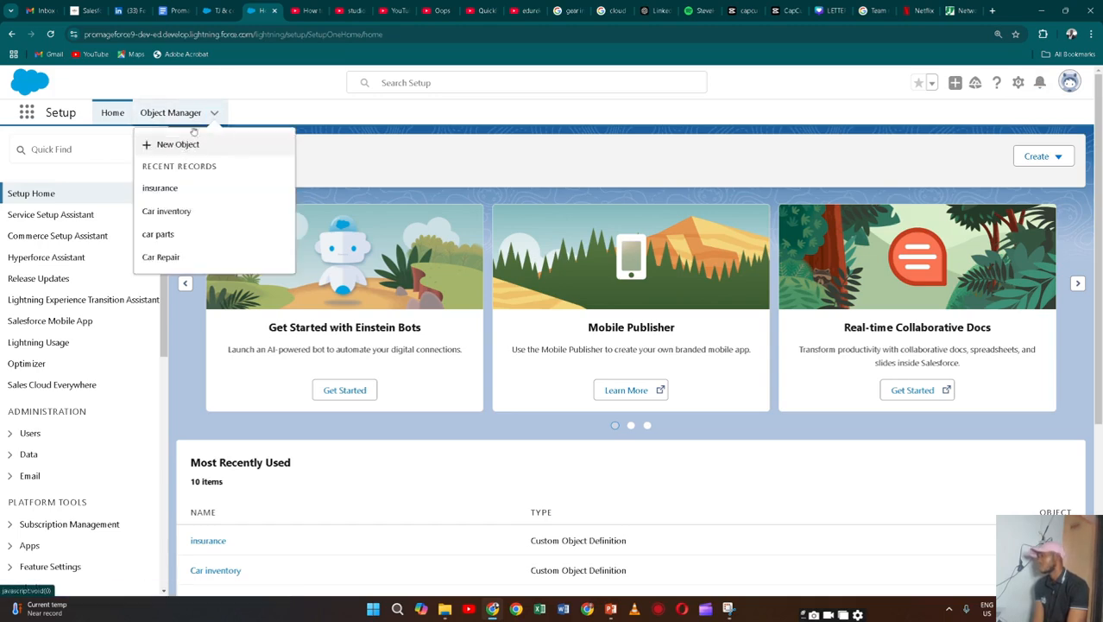
{"action": "left_click", "coordinate": [181, 144]}
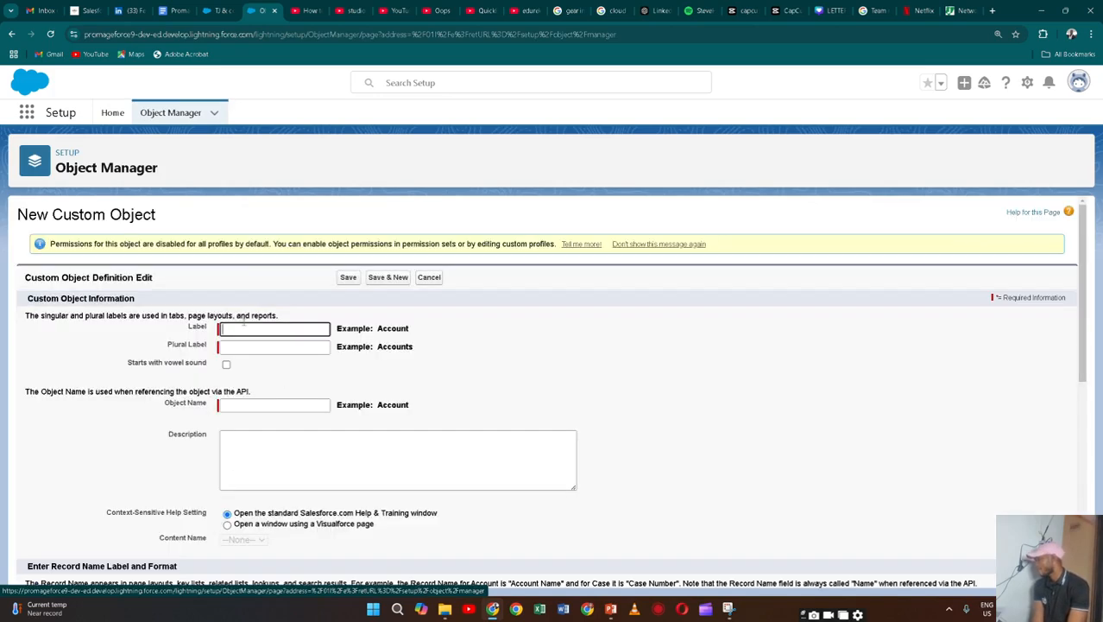
{"action": "scroll", "coordinate": [285, 349], "scroll_direction": "down", "scroll_amount": 10}
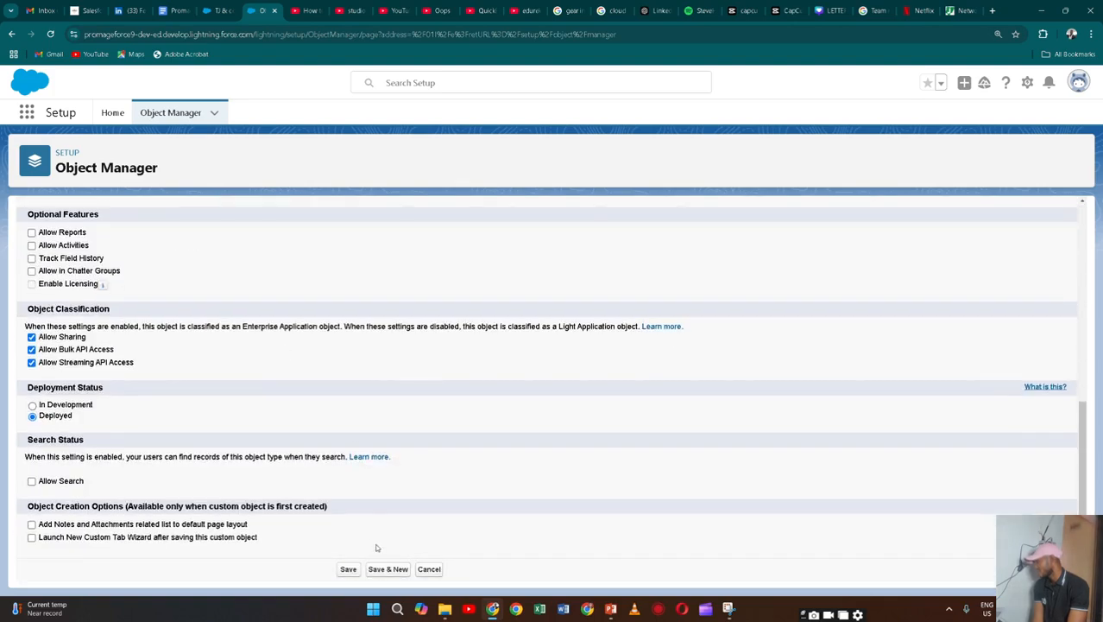
{"action": "scroll", "coordinate": [305, 474], "scroll_direction": "up", "scroll_amount": 10}
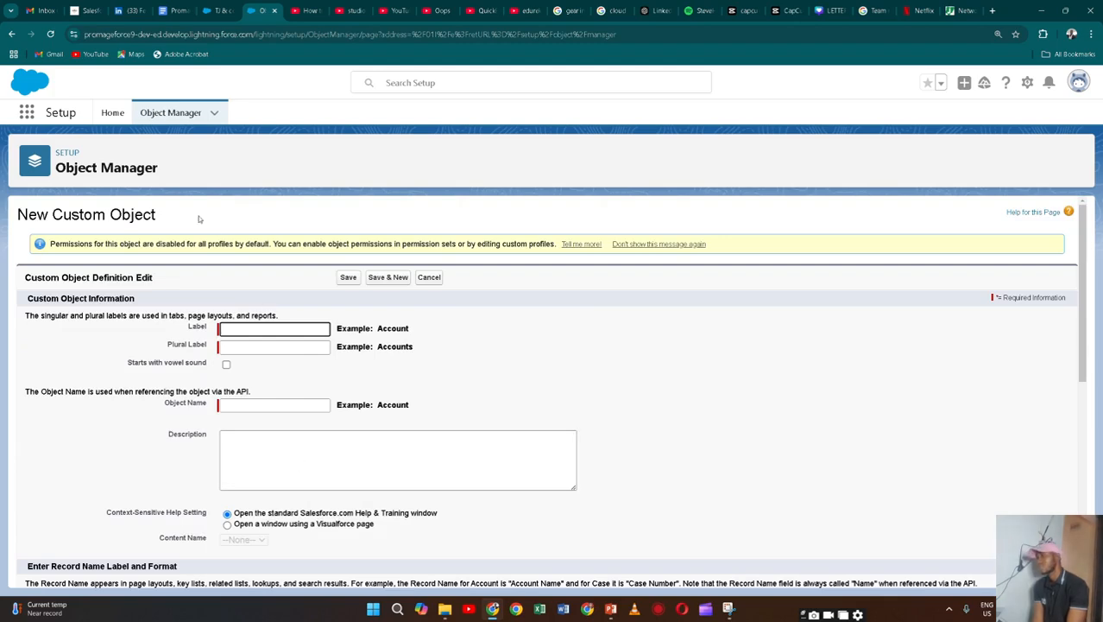
{"action": "left_click", "coordinate": [185, 119]}
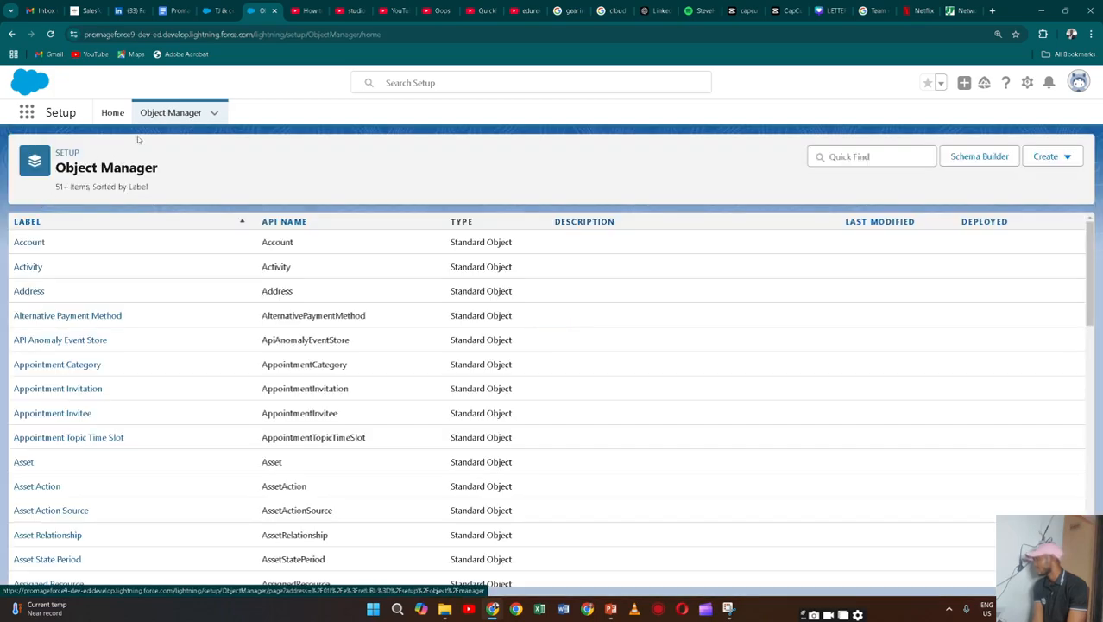
Open the Fields & Relationships list of the recently used insurance object
{"action": "left_click", "coordinate": [215, 112]}
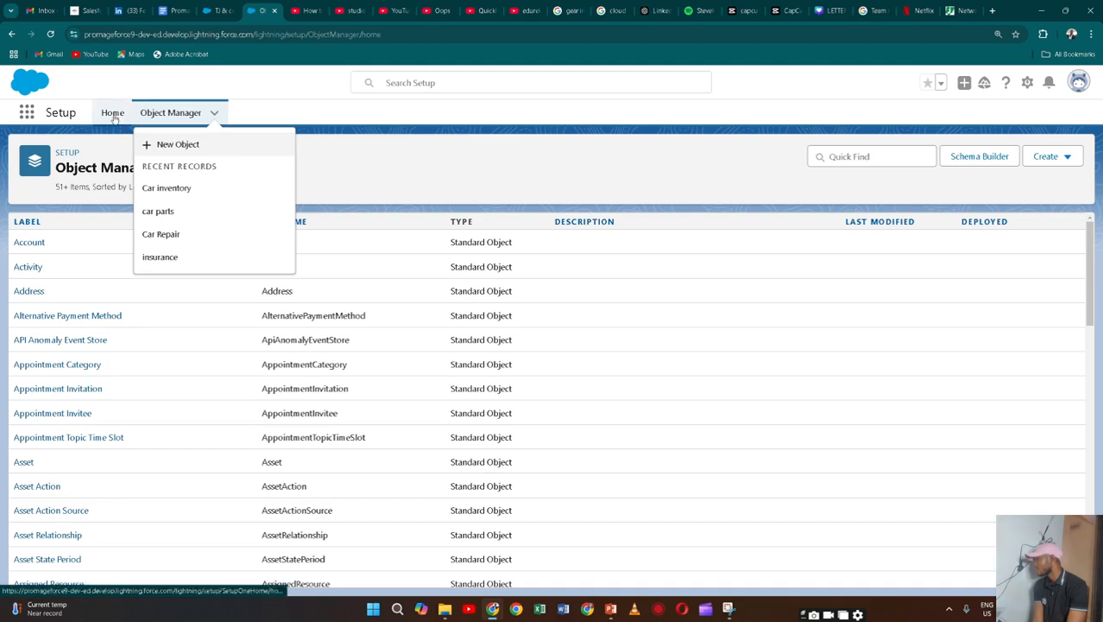
{"action": "left_click", "coordinate": [185, 258]}
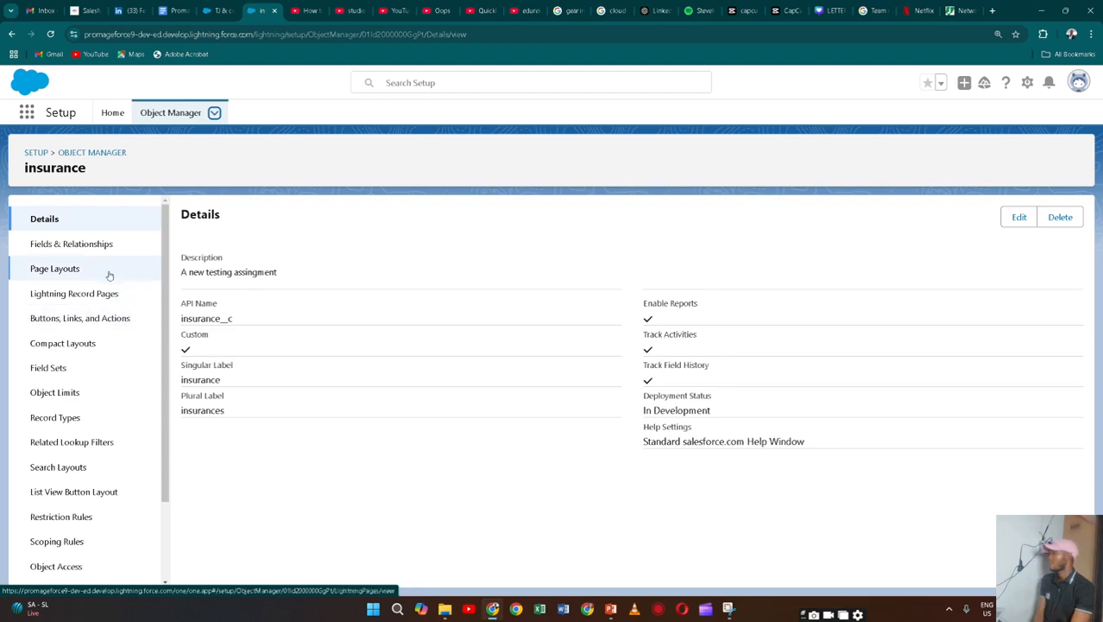
{"action": "left_click", "coordinate": [92, 247]}
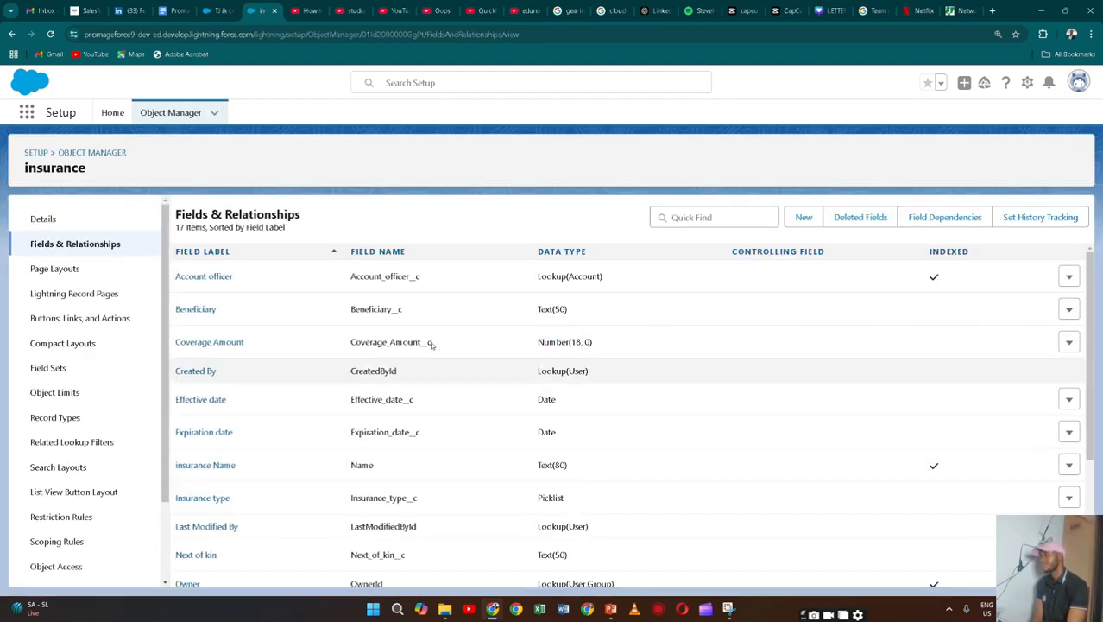
Start a new custom field on the insurance object and examine the available data types
{"action": "left_click", "coordinate": [804, 220]}
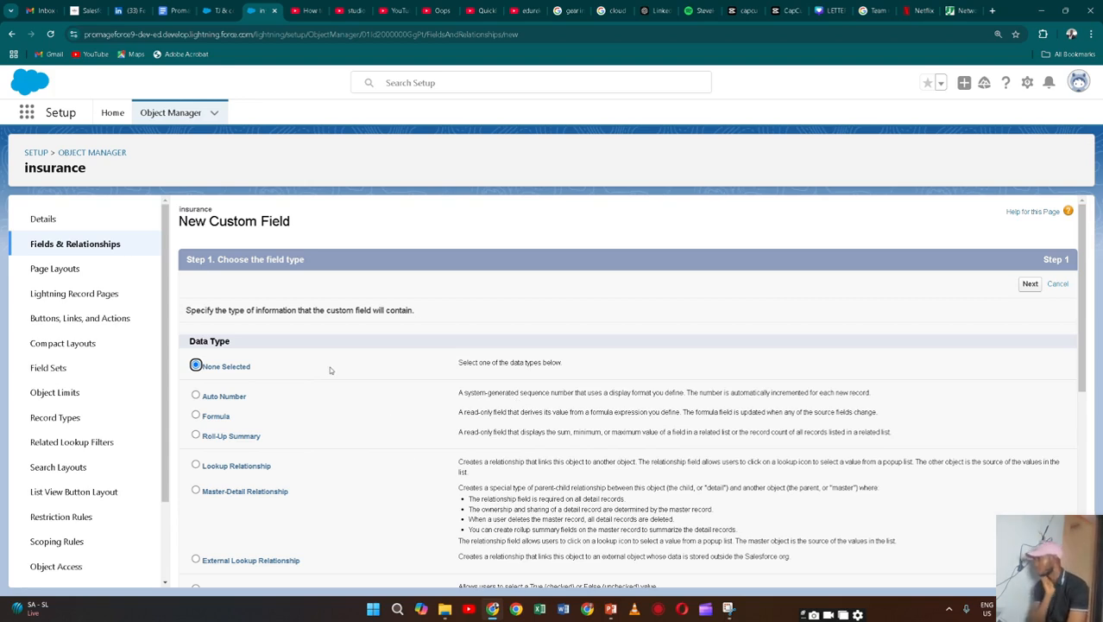
{"action": "scroll", "coordinate": [327, 368], "scroll_direction": "down", "scroll_amount": 1}
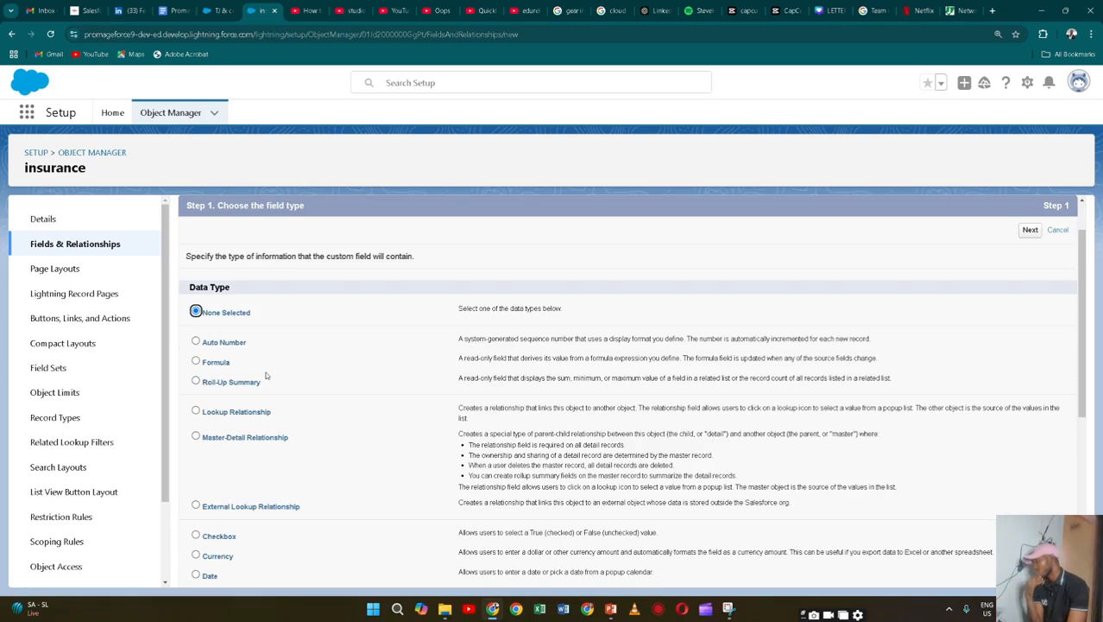
{"action": "scroll", "coordinate": [268, 375], "scroll_direction": "down", "scroll_amount": 1}
{"action": "scroll", "coordinate": [267, 374], "scroll_direction": "down", "scroll_amount": 1}
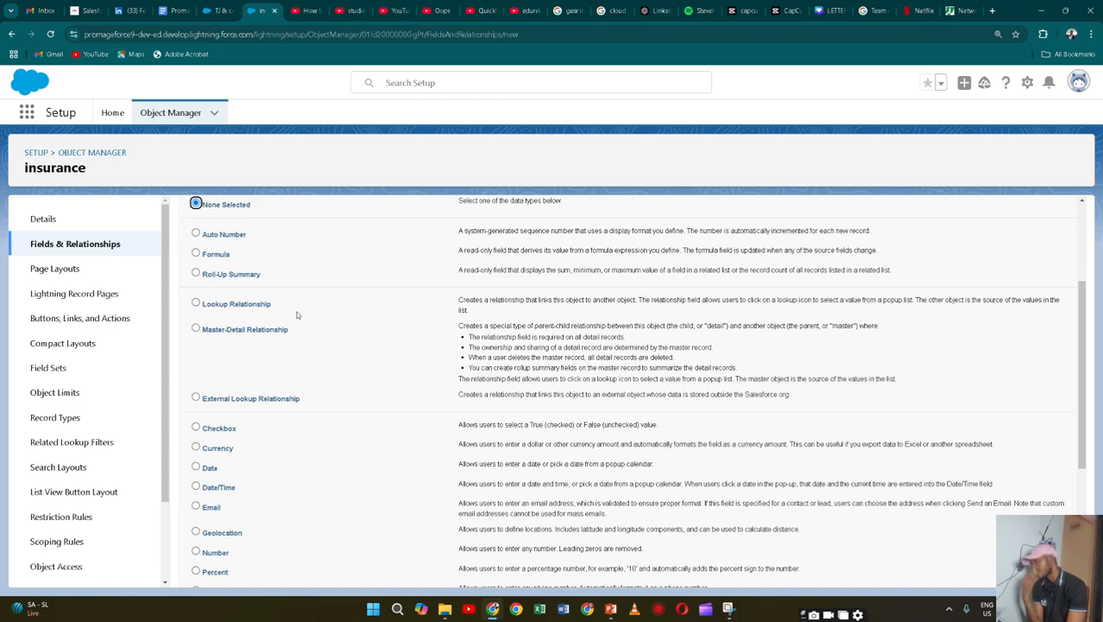
{"action": "scroll", "coordinate": [296, 314], "scroll_direction": "down", "scroll_amount": 4}
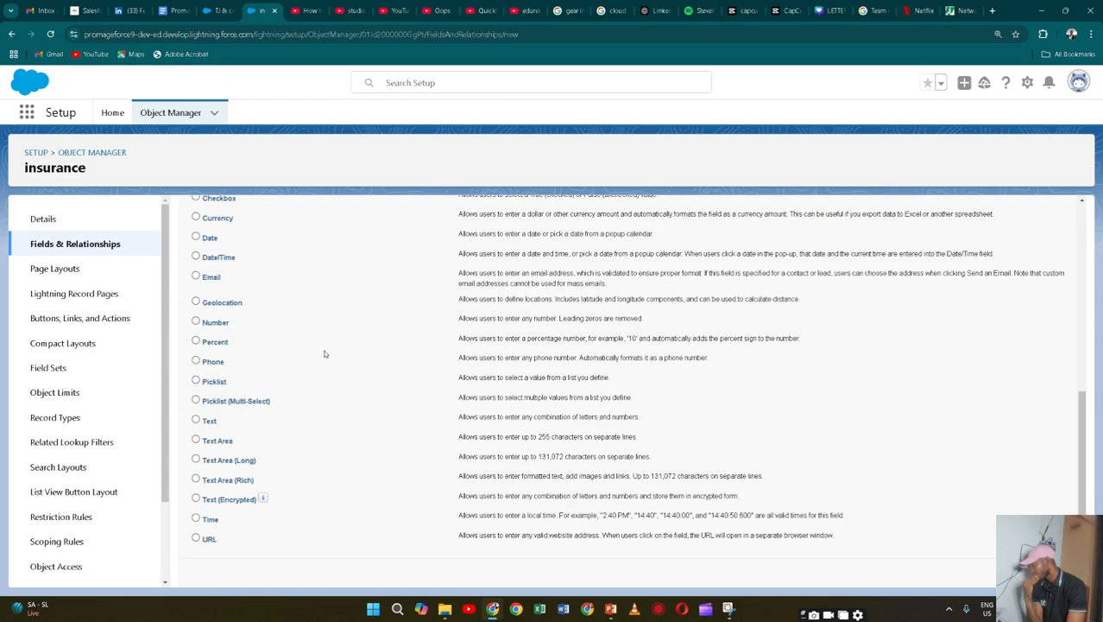
{"action": "scroll", "coordinate": [325, 354], "scroll_direction": "up", "scroll_amount": 3}
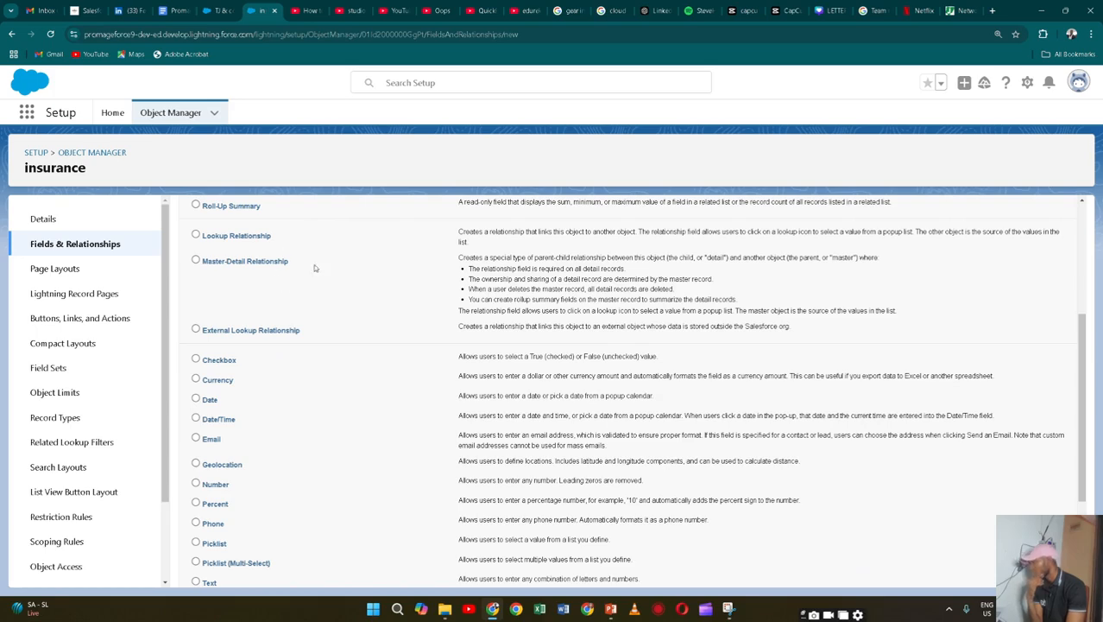
{"action": "scroll", "coordinate": [307, 261], "scroll_direction": "up", "scroll_amount": 1}
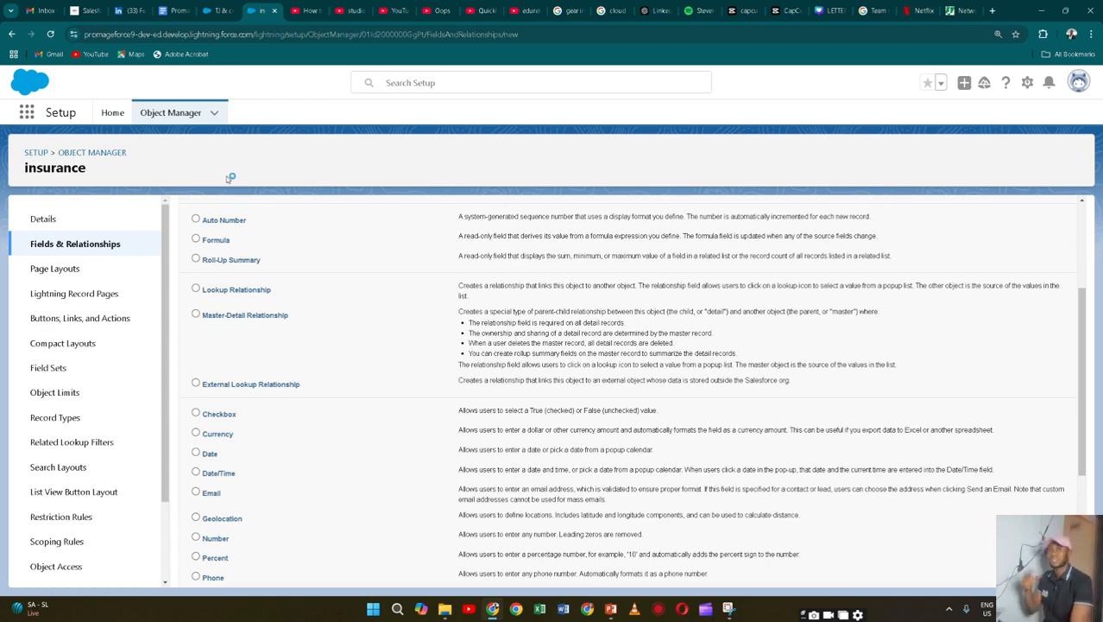
Return to Setup Home, search the setup entries for "sch" and open Schema Builder
{"action": "left_click", "coordinate": [112, 113]}
{"action": "left_click", "coordinate": [87, 146]}
{"action": "type", "text": "s"}
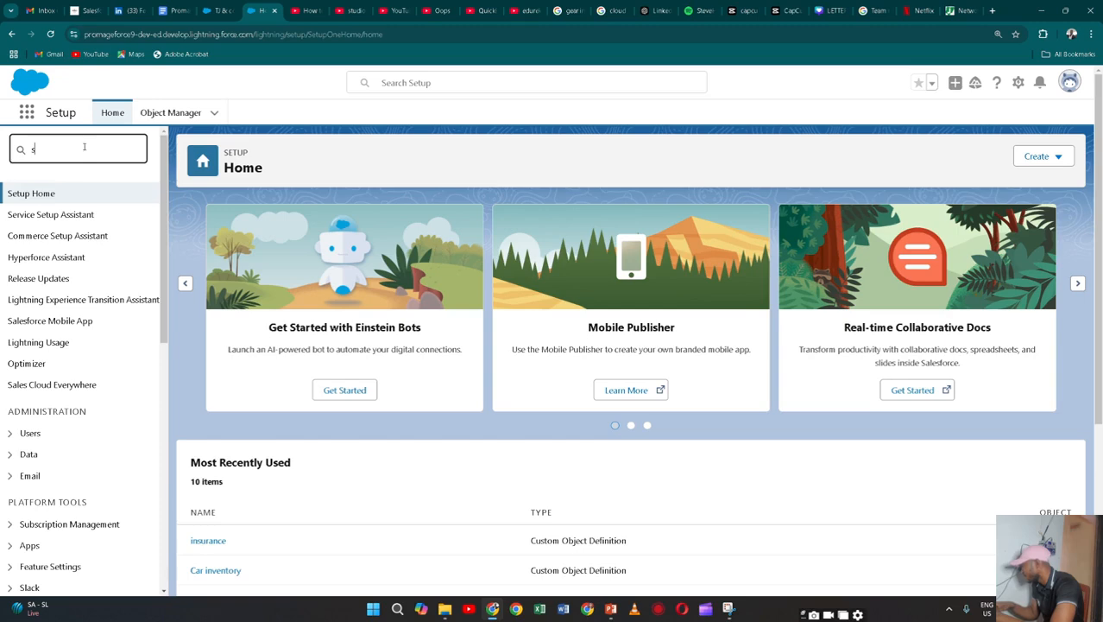
{"action": "type", "text": "ch"}
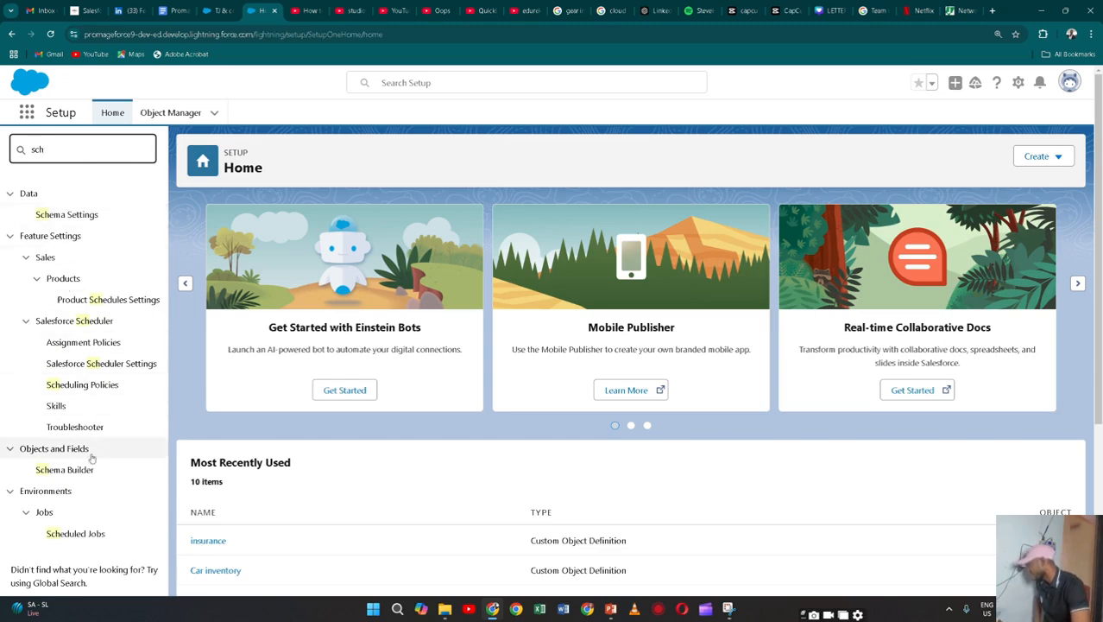
{"action": "left_click", "coordinate": [87, 470]}
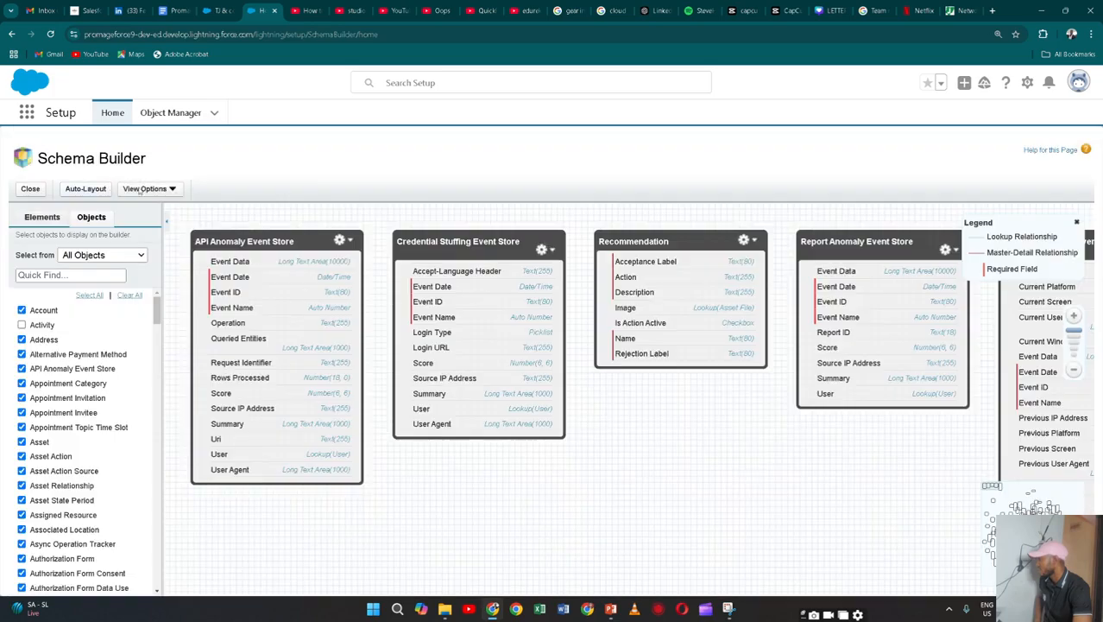
Filter the Schema Builder object list to Custom Objects, and switch the filter to Standard Objects
{"action": "left_click", "coordinate": [132, 254]}
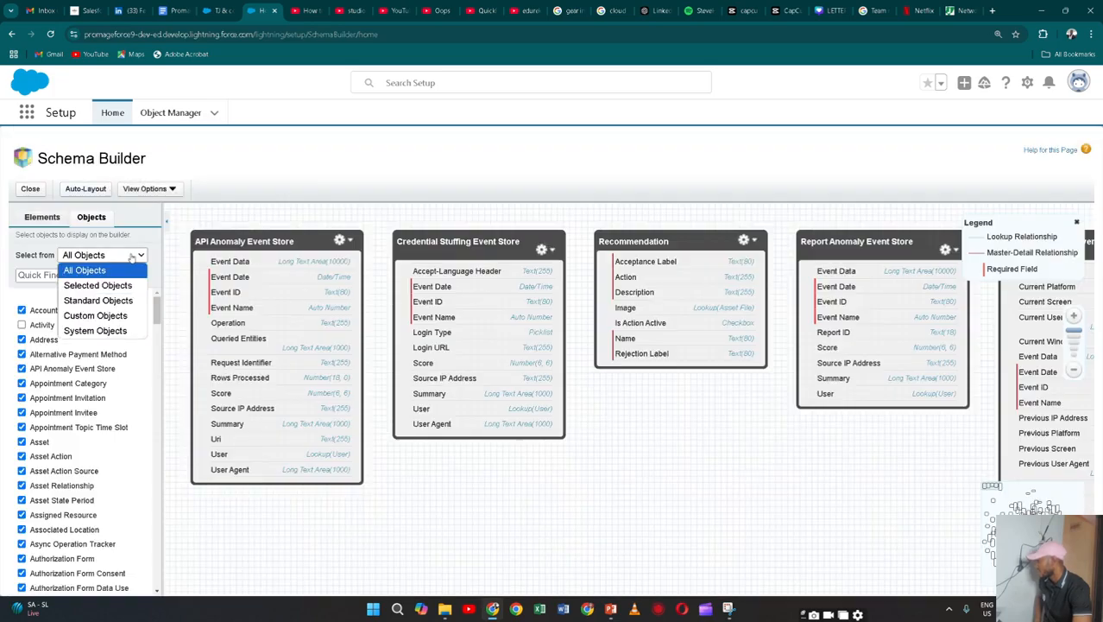
{"action": "left_click", "coordinate": [129, 316]}
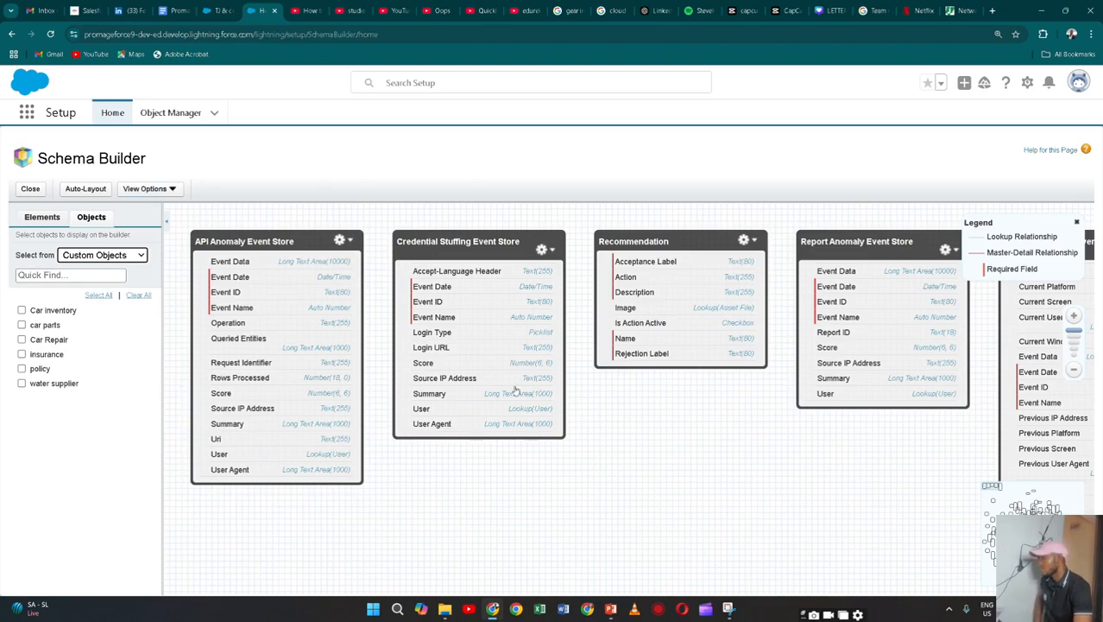
{"action": "mouse_move", "coordinate": [740, 432]}
{"action": "left_mouse_down"}
{"action": "mouse_move", "coordinate": [451, 468]}
{"action": "mouse_move", "coordinate": [363, 397]}
{"action": "mouse_move", "coordinate": [613, 304]}
{"action": "mouse_move", "coordinate": [746, 411]}
{"action": "mouse_move", "coordinate": [792, 589]}
{"action": "mouse_move", "coordinate": [636, 581]}
{"action": "mouse_move", "coordinate": [512, 480]}
{"action": "mouse_move", "coordinate": [525, 431]}
{"action": "mouse_move", "coordinate": [630, 376]}
{"action": "mouse_move", "coordinate": [762, 448]}
{"action": "mouse_move", "coordinate": [739, 449]}
{"action": "left_mouse_up"}
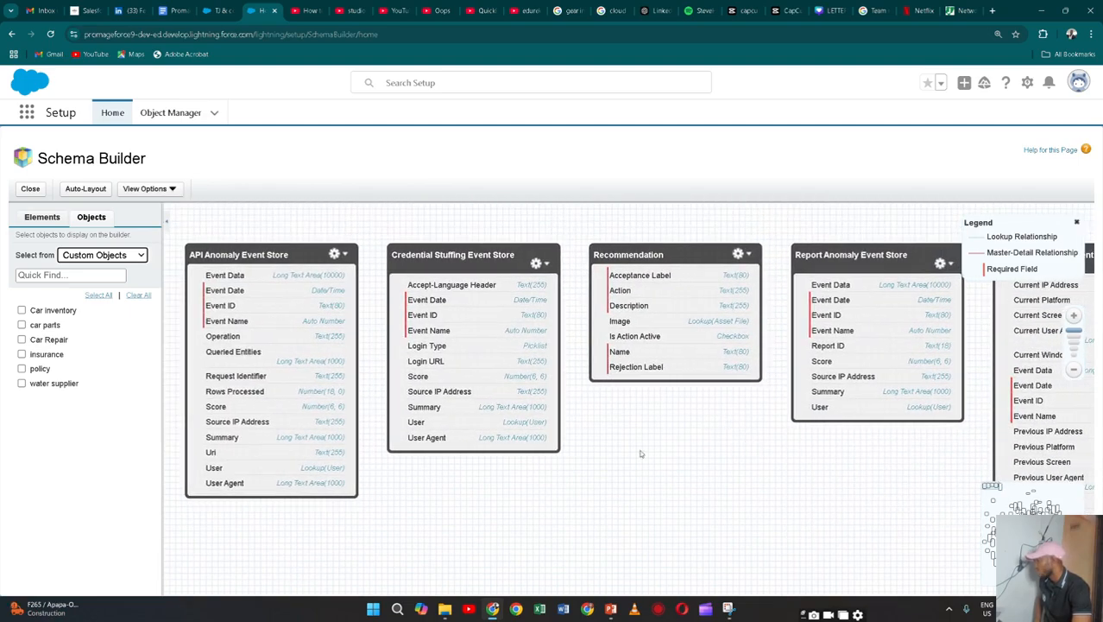
{"action": "left_click", "coordinate": [122, 258]}
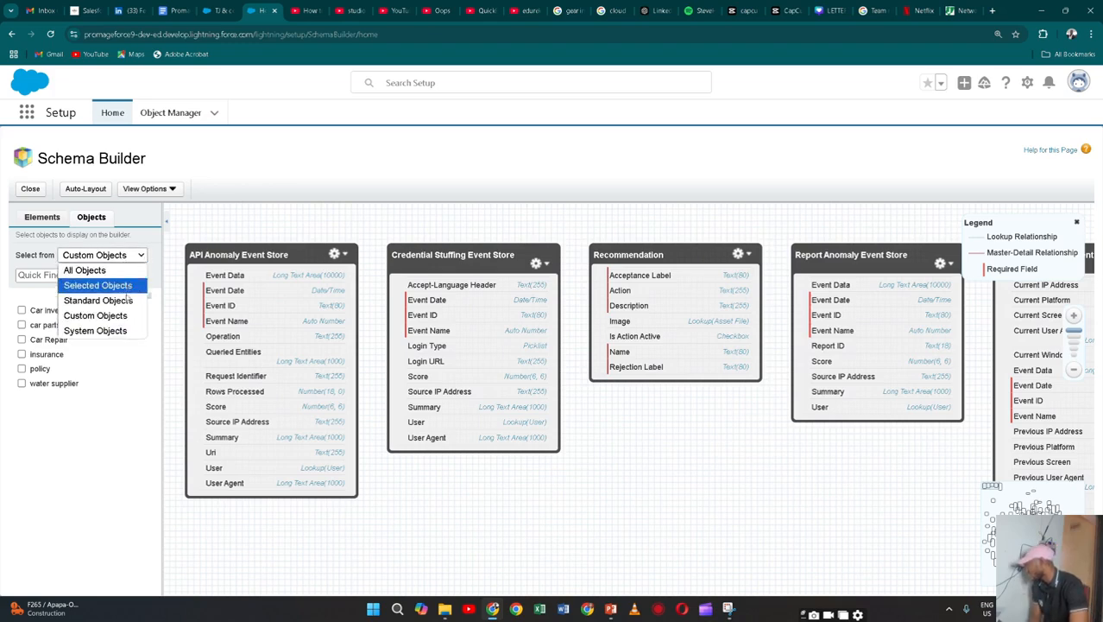
{"action": "left_click", "coordinate": [121, 300]}
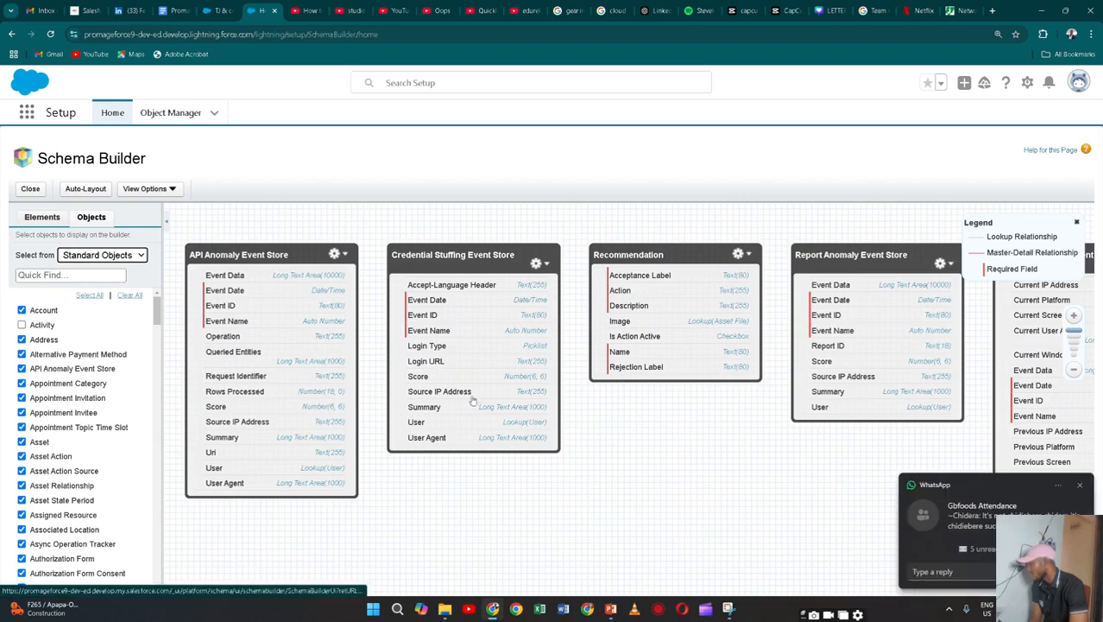
Reposition the Credential Stuffing Event Store box between API Anomaly Event Store and Recommendation, and browse other areas of the diagram
{"action": "left_click_drag", "start_coordinate": [432, 363], "coordinate": [484, 384]}
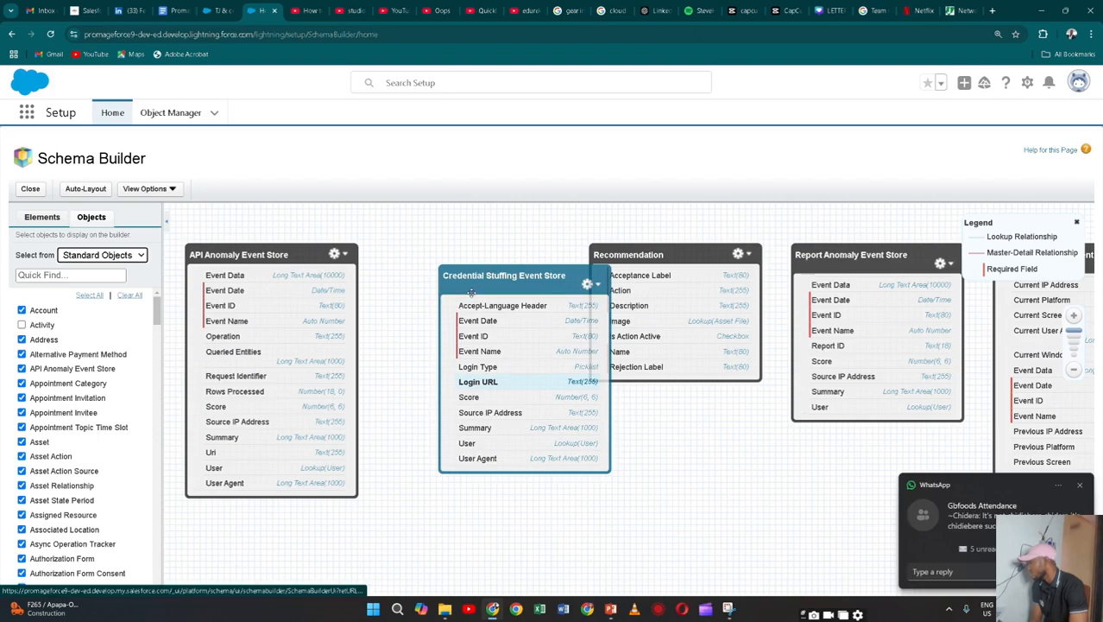
{"action": "left_click_drag", "start_coordinate": [470, 296], "coordinate": [435, 320]}
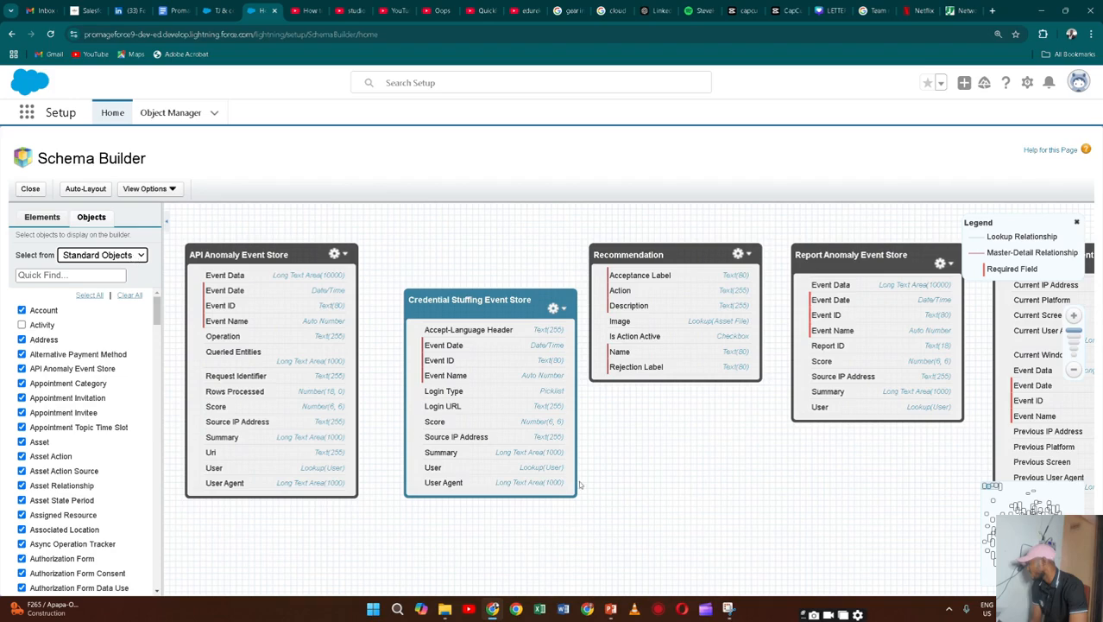
{"action": "left_click_drag", "start_coordinate": [641, 557], "coordinate": [259, 358]}
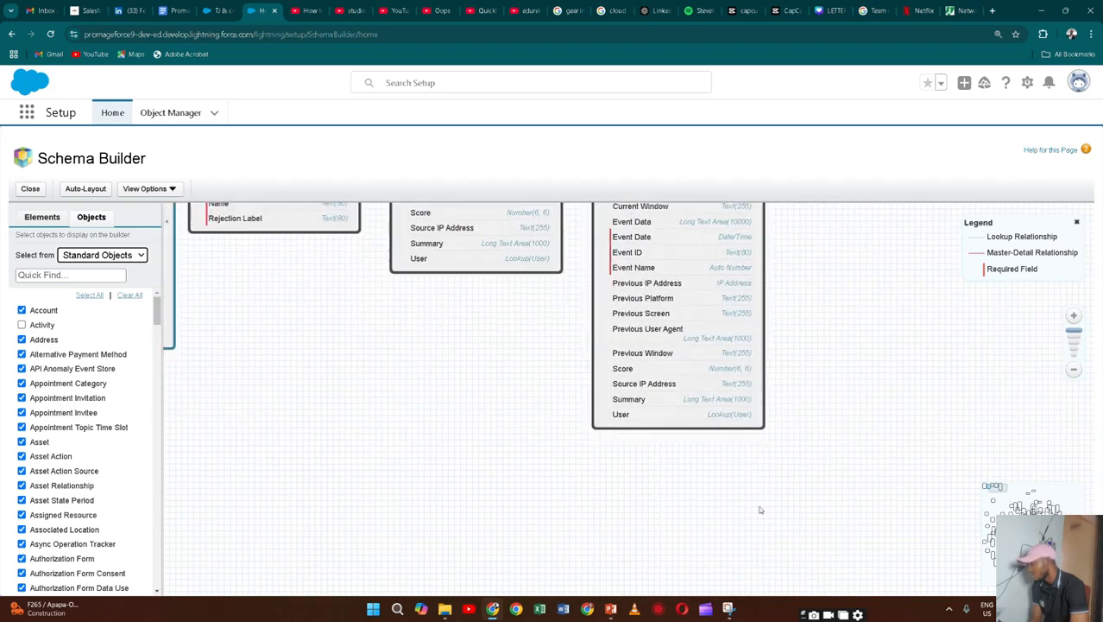
{"action": "left_click", "coordinate": [998, 516]}
{"action": "left_click_drag", "start_coordinate": [735, 536], "coordinate": [380, 392]}
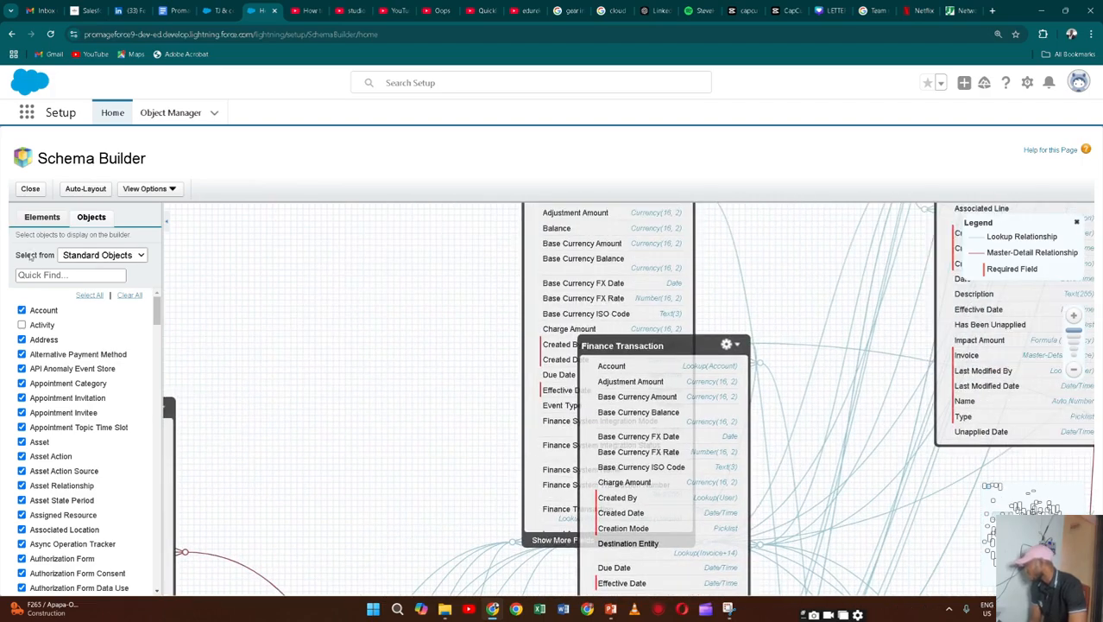
Filter the standard objects by "acco" and locate the Account object on the schema canvas
{"action": "left_click", "coordinate": [70, 274]}
{"action": "type", "text": "a"}
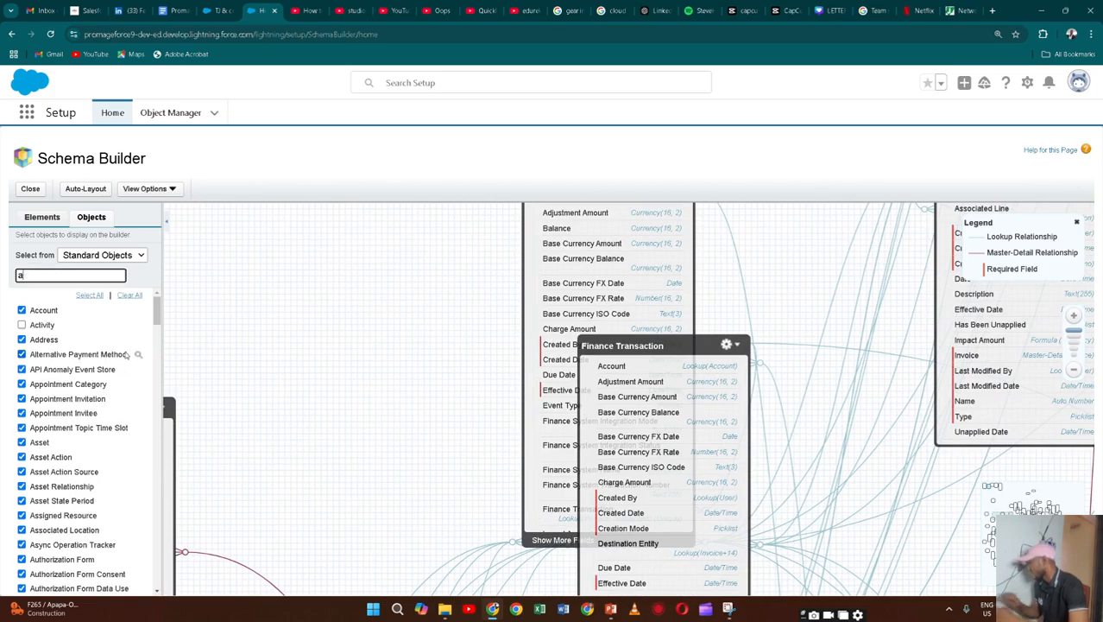
{"action": "type", "text": "cco"}
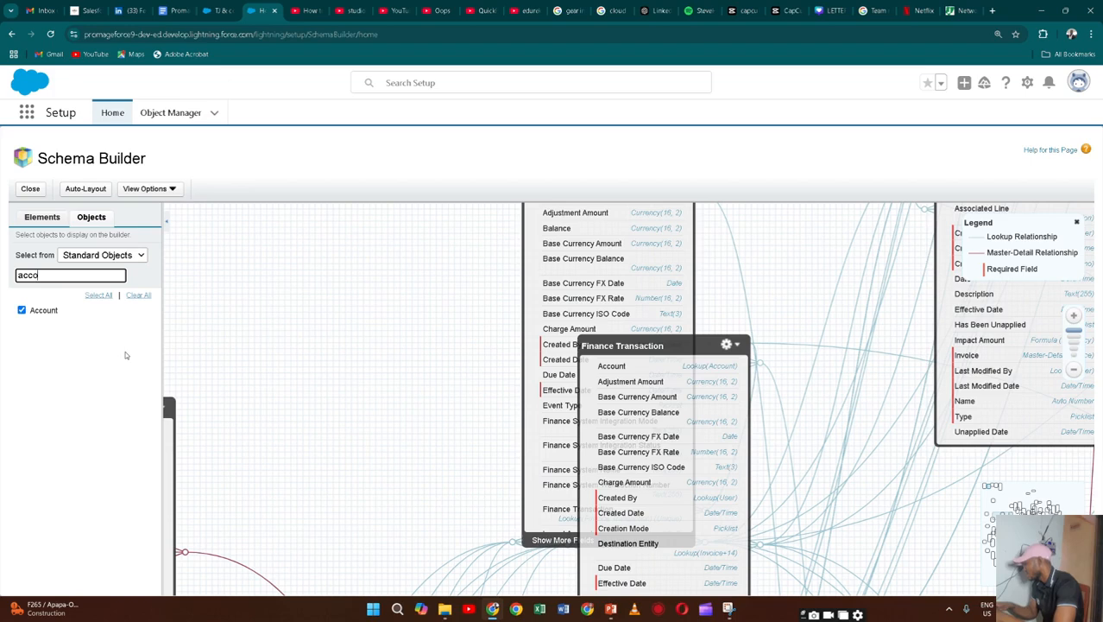
{"action": "left_click", "coordinate": [87, 308]}
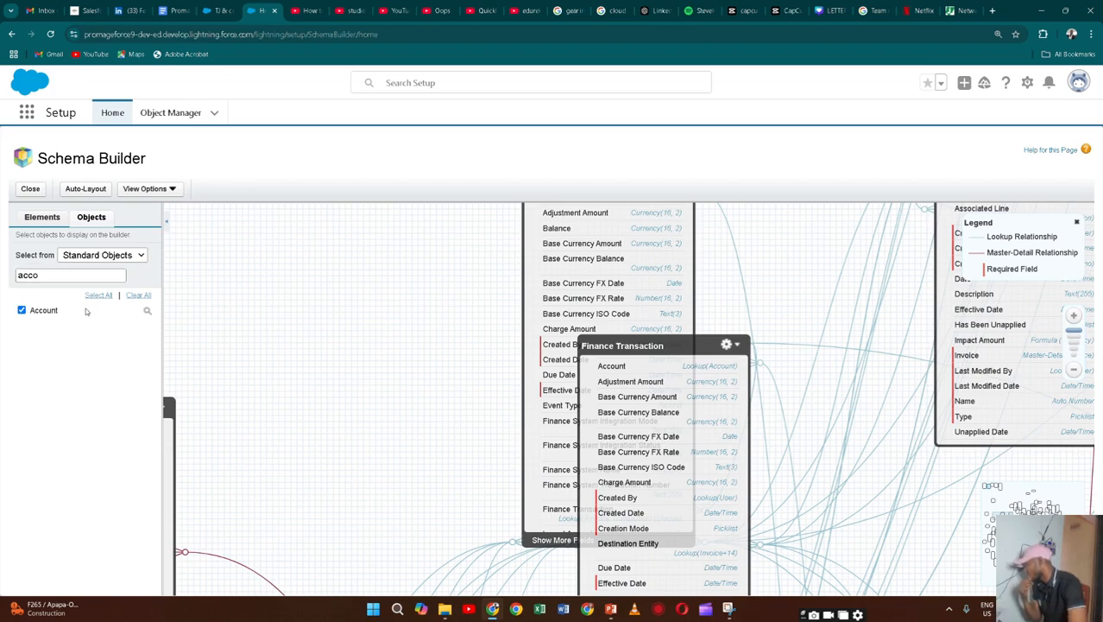
{"action": "left_click", "coordinate": [147, 314]}
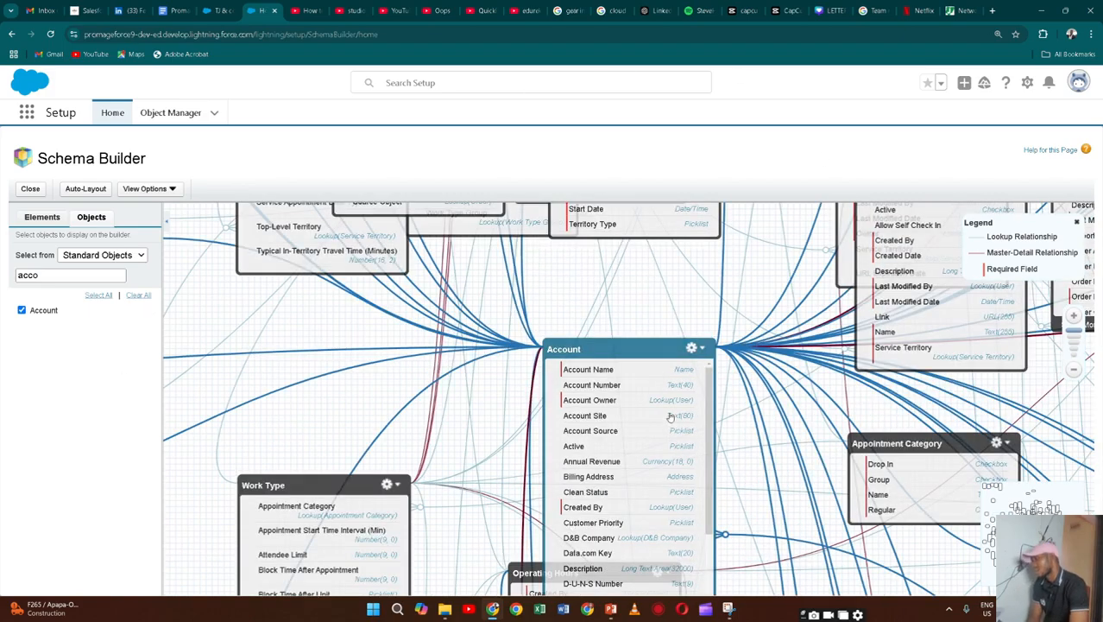
Reposition the Account box lower on the schema canvas, between Work Type and Appointment Category, and view its relationship lines to neighbouring objects
{"action": "left_click_drag", "start_coordinate": [652, 350], "coordinate": [565, 384]}
{"action": "left_click_drag", "start_coordinate": [587, 427], "coordinate": [586, 453]}
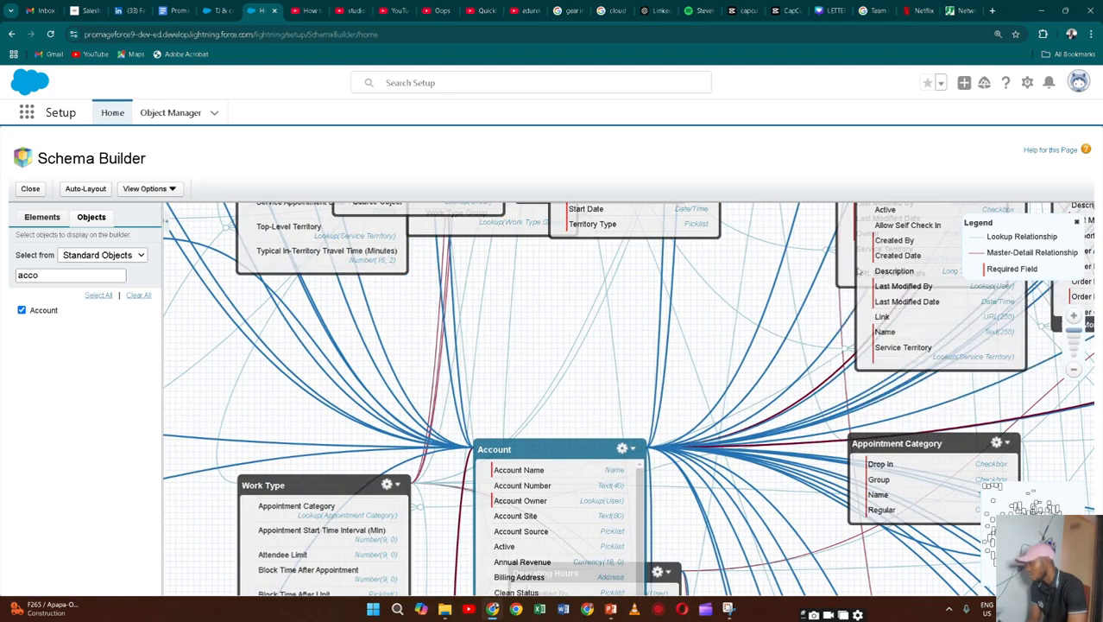
{"action": "left_click_drag", "start_coordinate": [764, 390], "coordinate": [676, 546]}
{"action": "left_click_drag", "start_coordinate": [754, 517], "coordinate": [556, 301]}
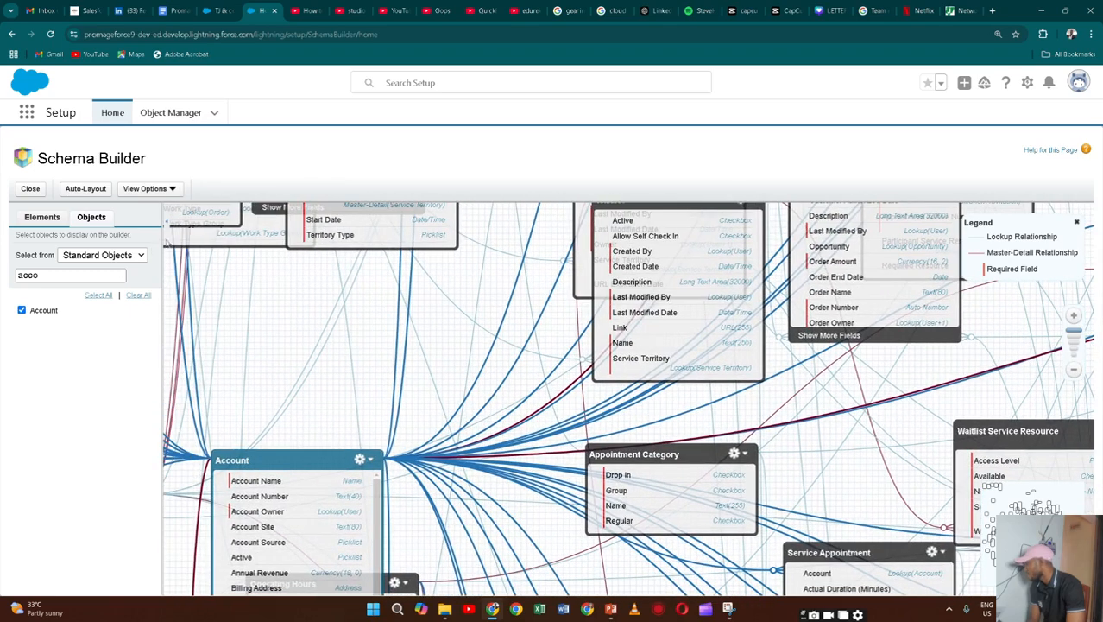
Switch the Schema Builder object filter to Selected Objects and review the other available object filters
{"action": "left_click", "coordinate": [142, 256]}
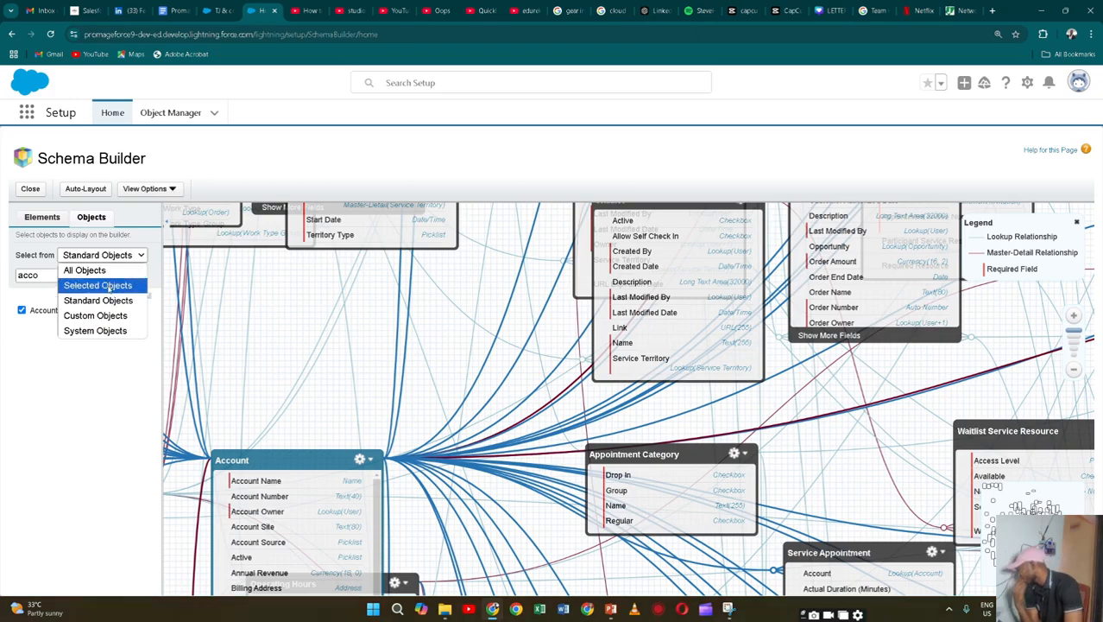
{"action": "left_click", "coordinate": [109, 286]}
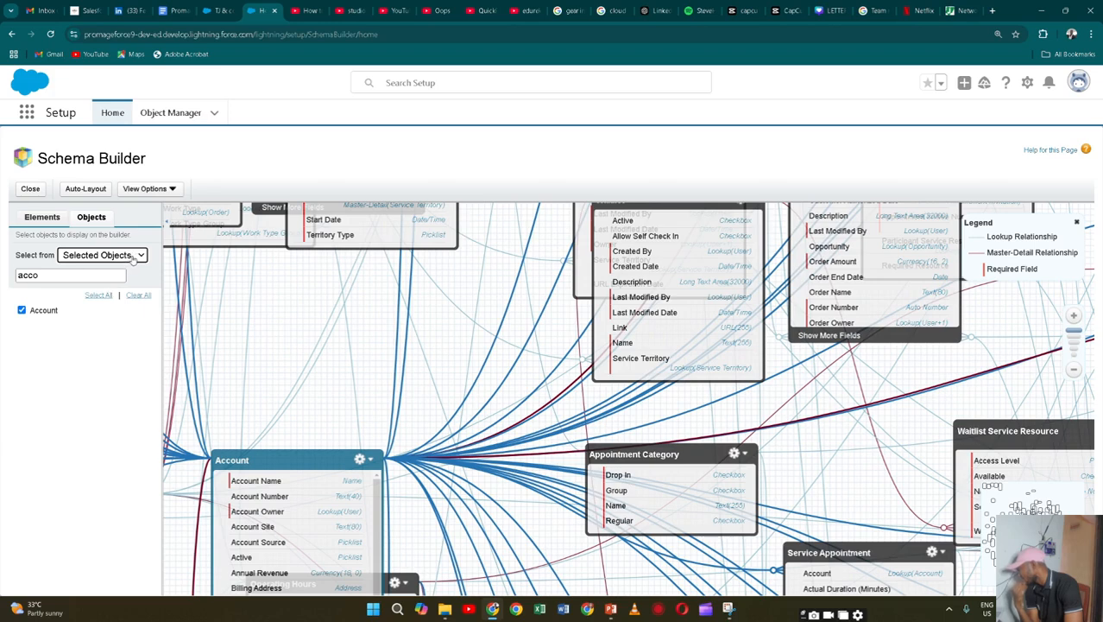
{"action": "left_click", "coordinate": [116, 275]}
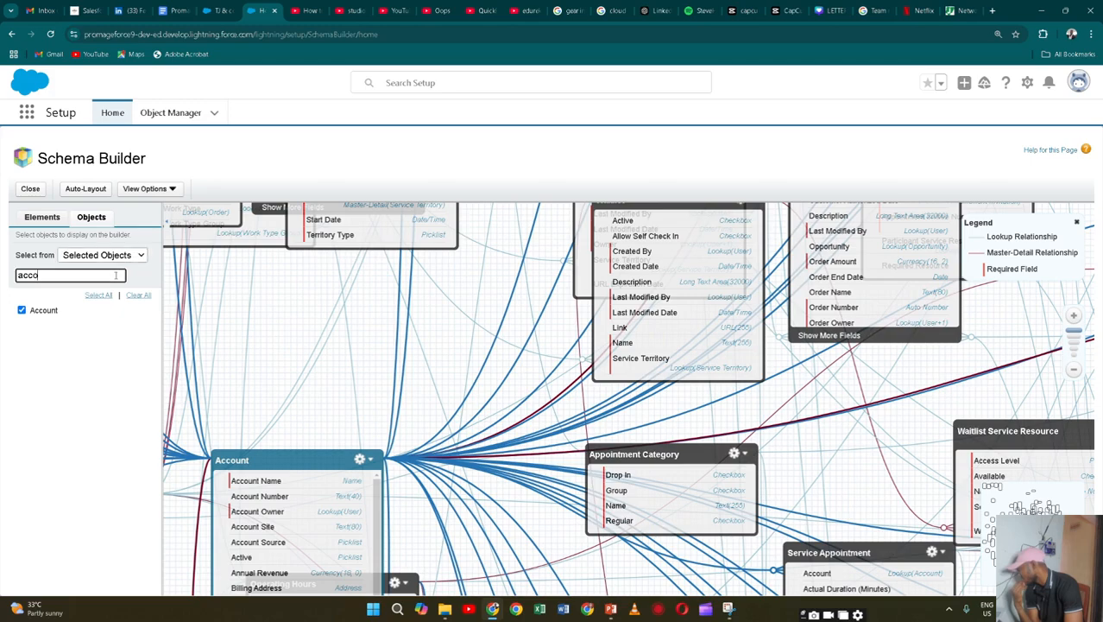
{"action": "left_click", "coordinate": [64, 311]}
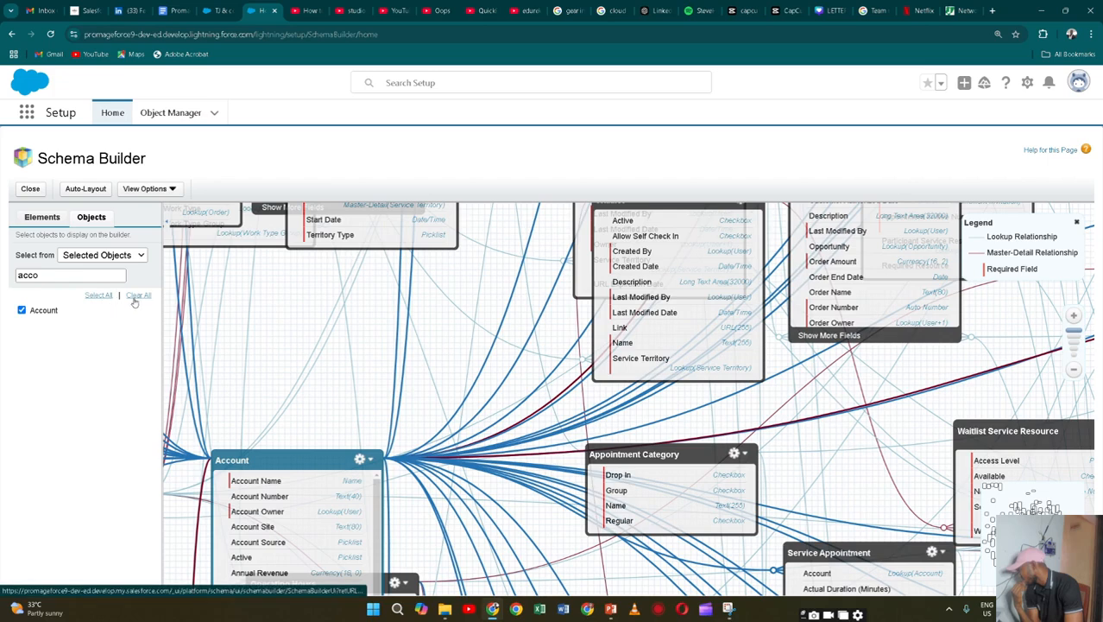
{"action": "left_click", "coordinate": [128, 257]}
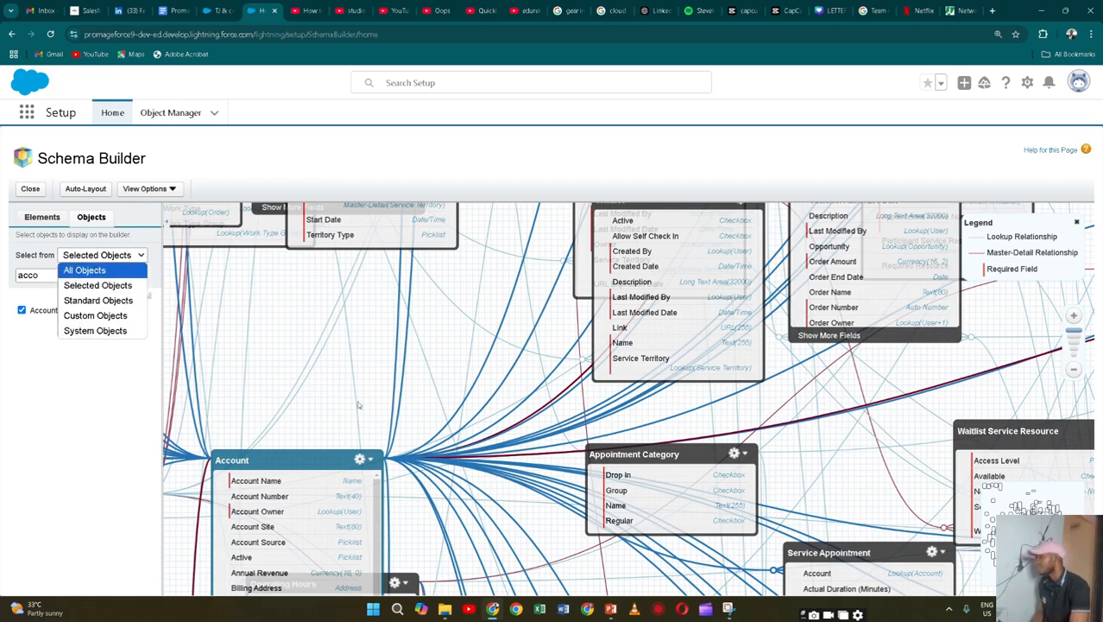
Leave Schema Builder for Object Manager and open the recently used insurance object's details
{"action": "left_click", "coordinate": [217, 11]}
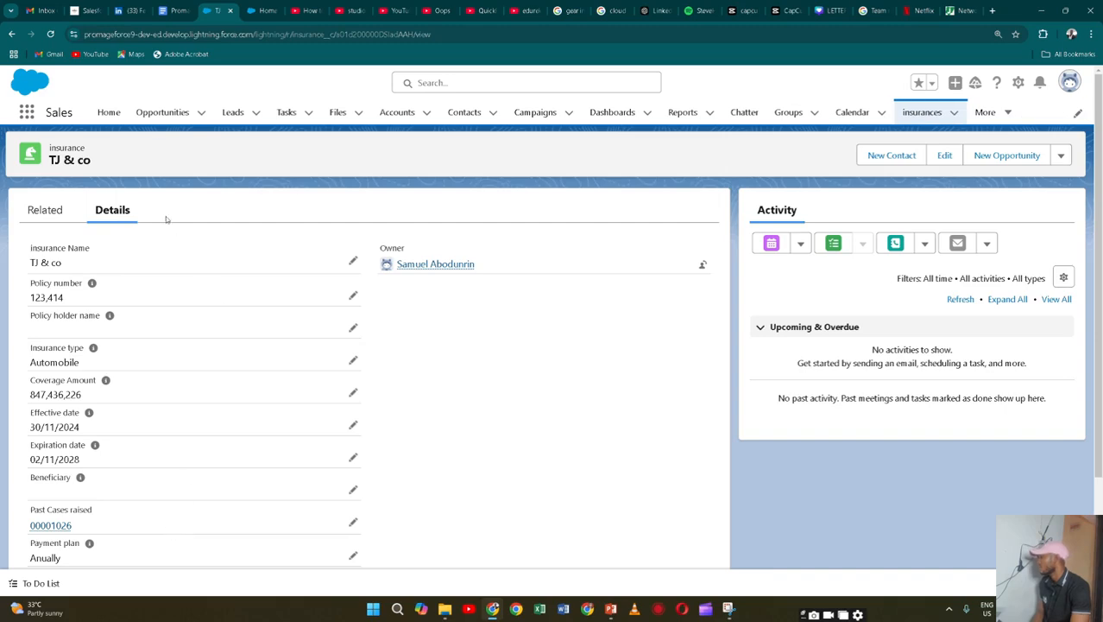
{"action": "left_click", "coordinate": [259, 12]}
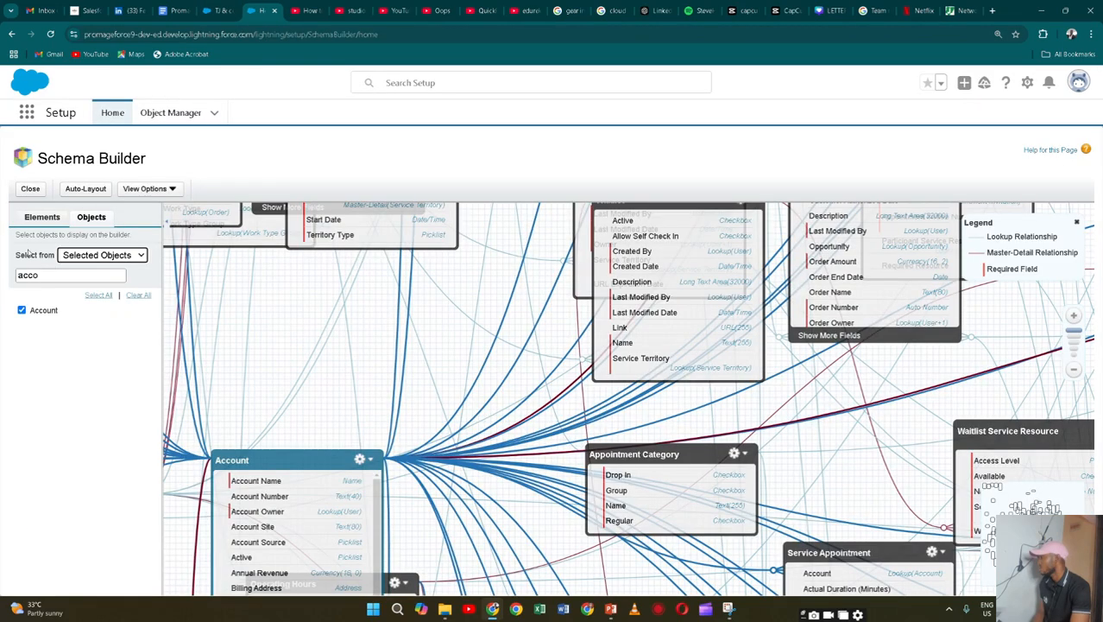
{"action": "left_click", "coordinate": [164, 114]}
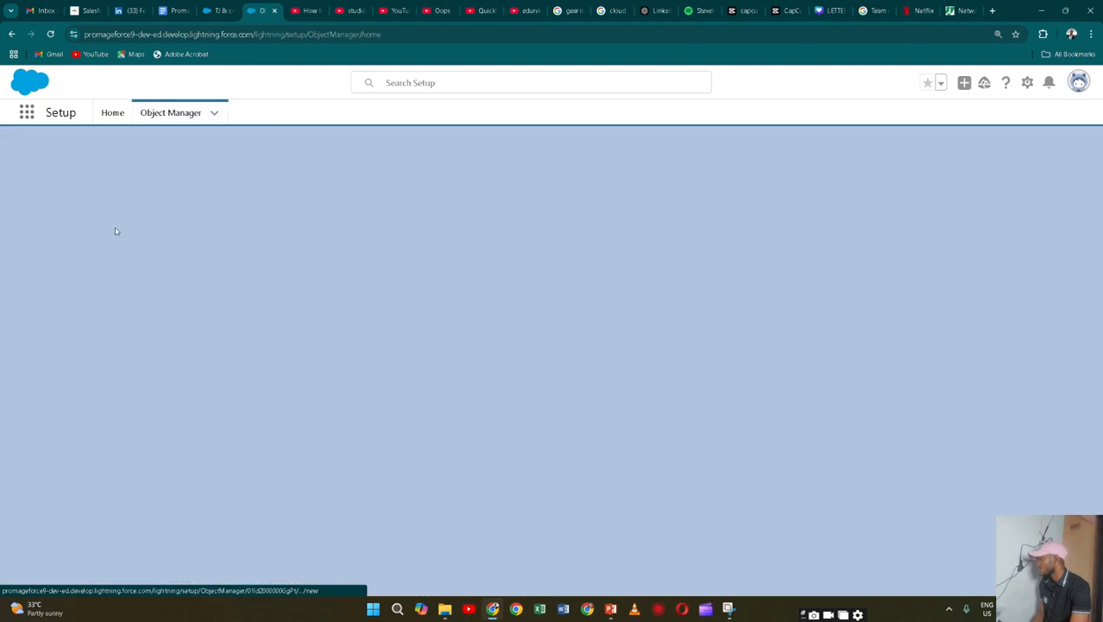
{"action": "left_click", "coordinate": [214, 114]}
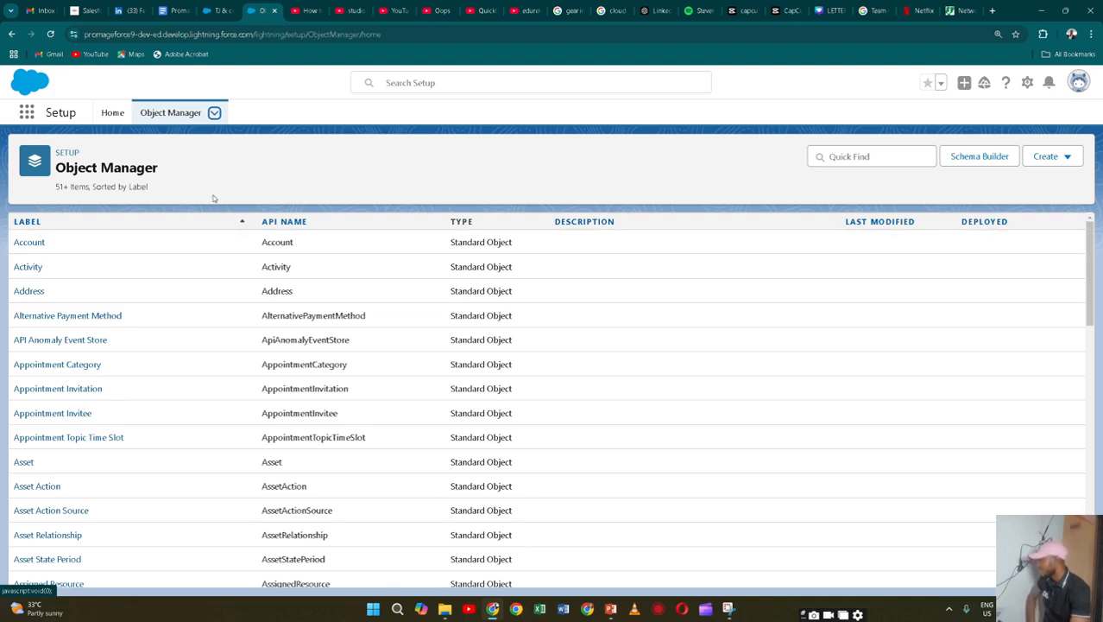
{"action": "left_click", "coordinate": [214, 114]}
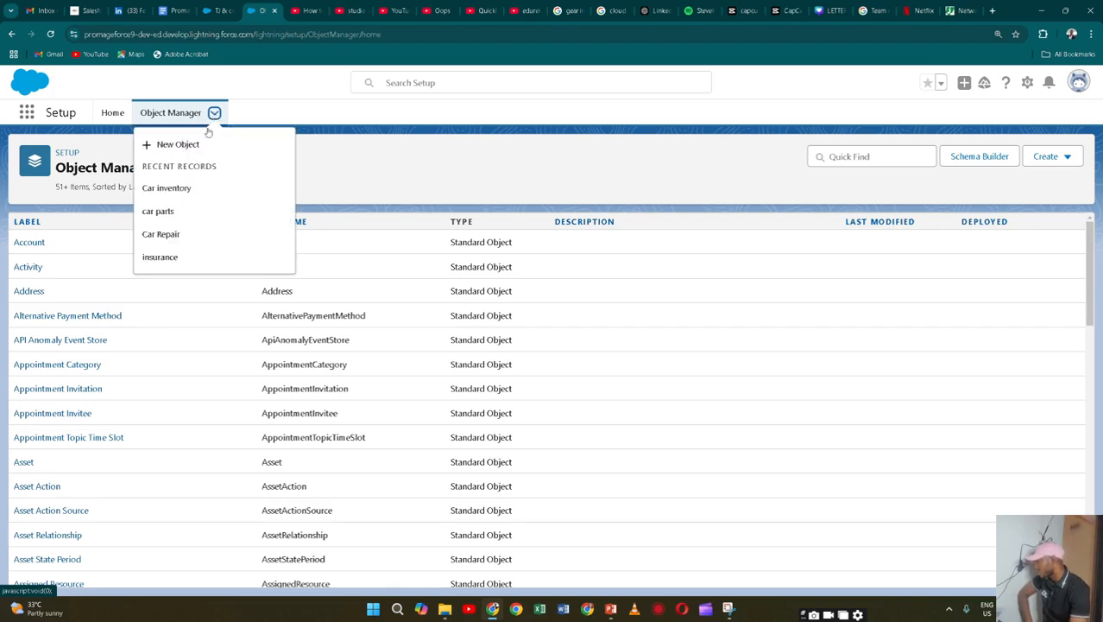
{"action": "left_click", "coordinate": [181, 252]}
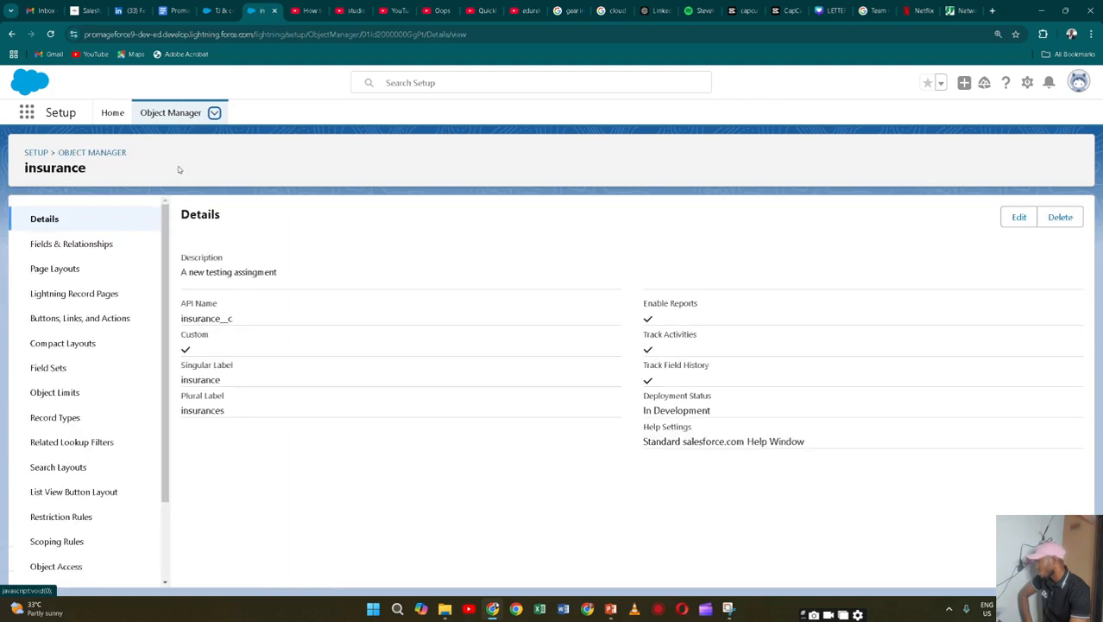
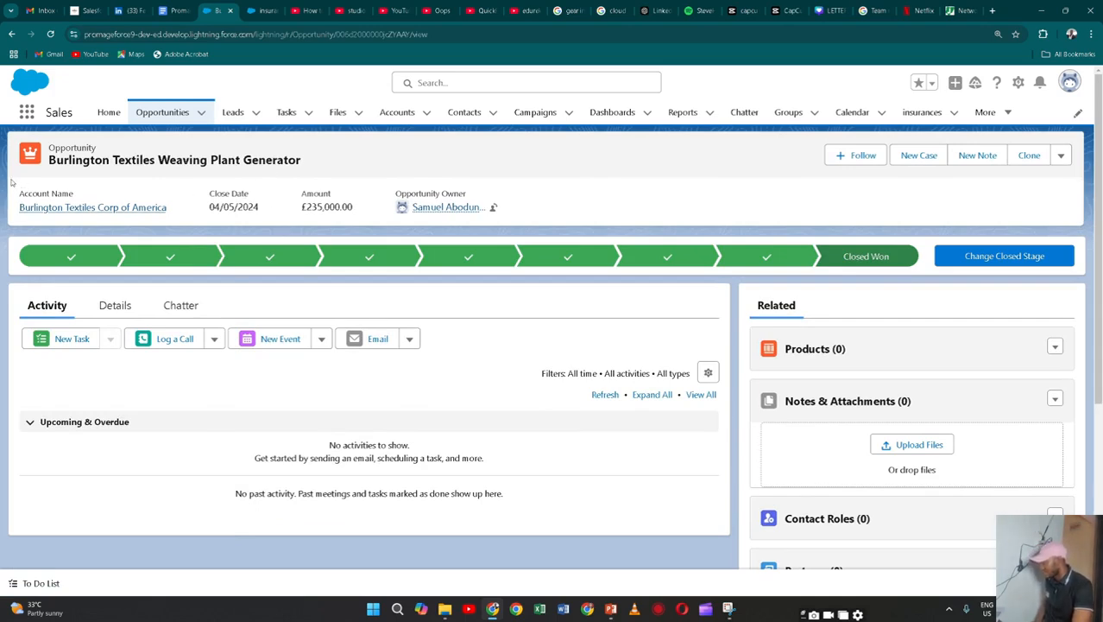
Highlight the account name, close date, amount and owner fields in the Burlington Textiles Weaving Plant Generator opportunity's header
{"action": "left_click_drag", "start_coordinate": [18, 190], "coordinate": [498, 214]}
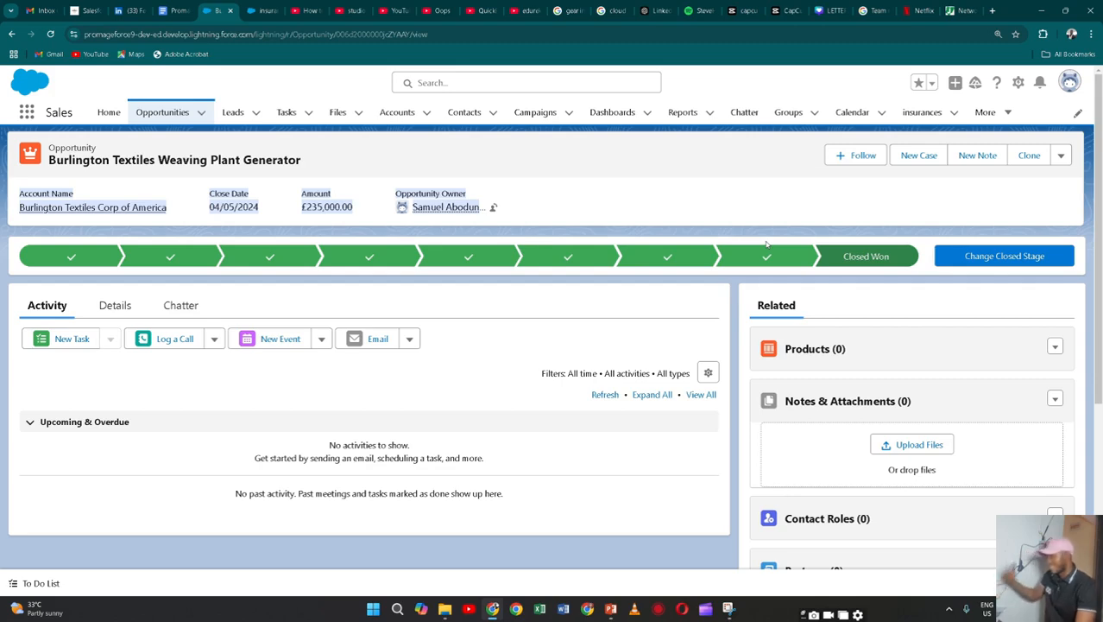
{"action": "scroll", "coordinate": [635, 404], "scroll_direction": "down", "scroll_amount": 3}
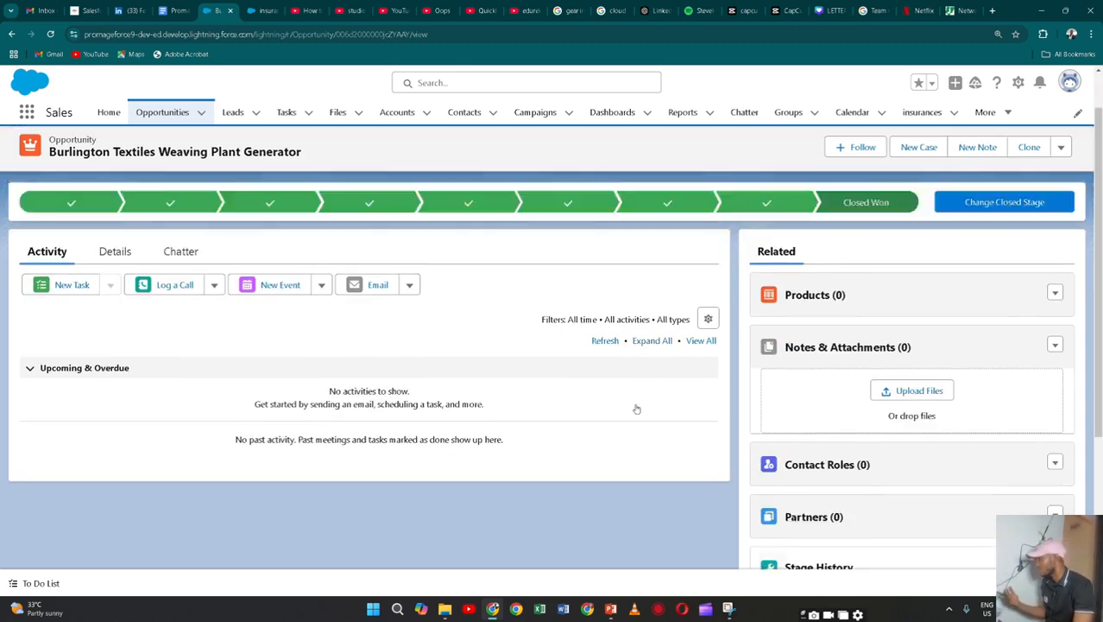
{"action": "scroll", "coordinate": [634, 404], "scroll_direction": "up", "scroll_amount": 3}
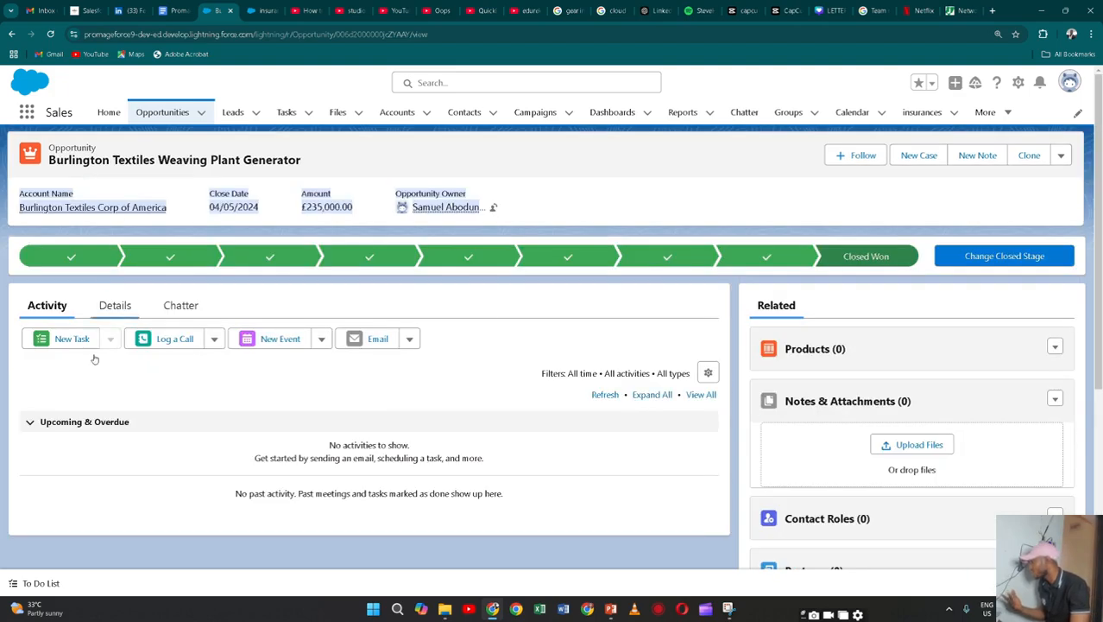
Show the opportunity's Details and review all its fields down to the description and delivery status
{"action": "left_click", "coordinate": [115, 308]}
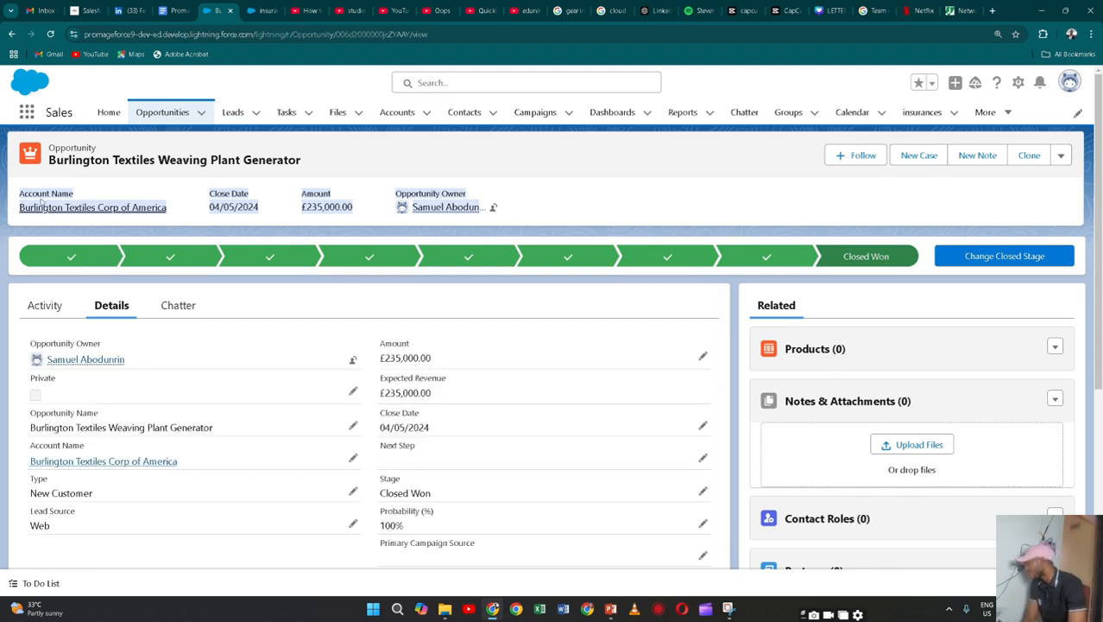
{"action": "mouse_move", "coordinate": [85, 359]}
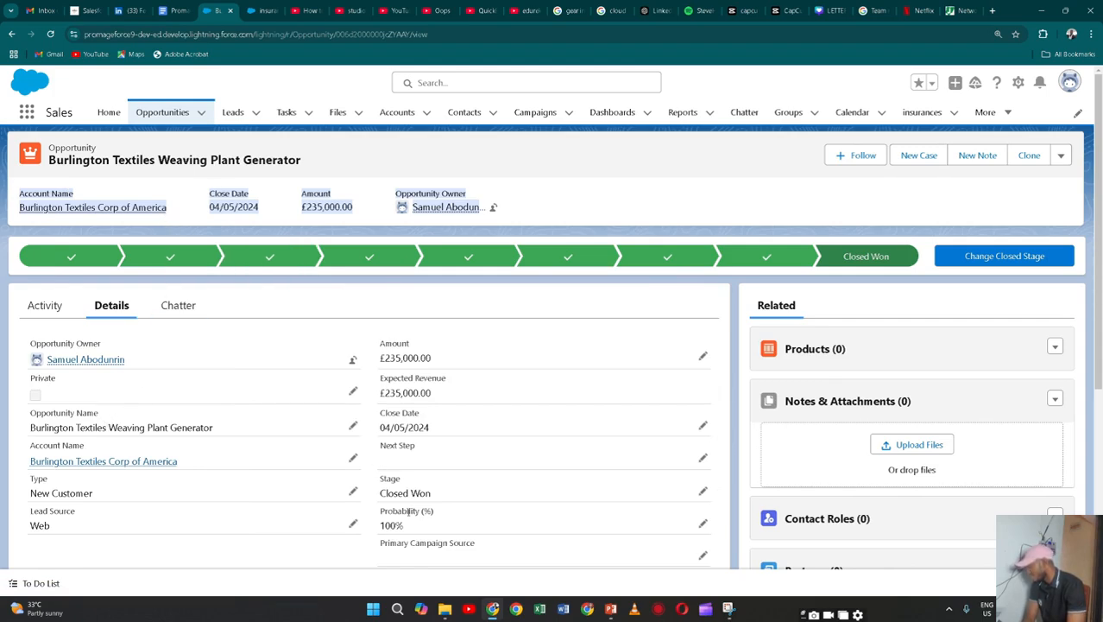
{"action": "scroll", "coordinate": [408, 521], "scroll_direction": "down", "scroll_amount": 2}
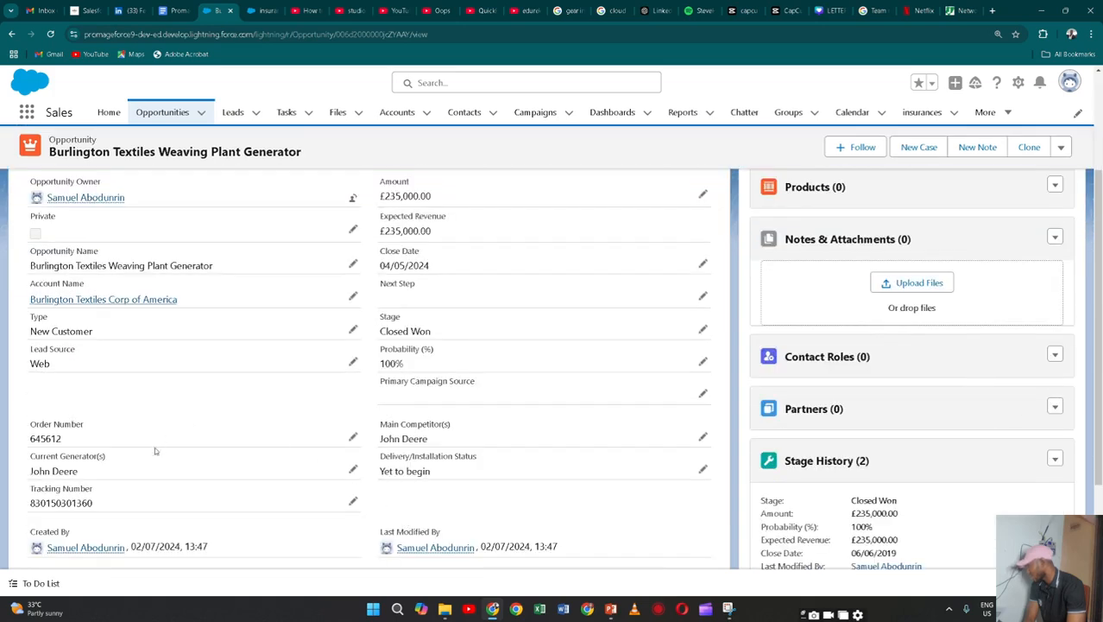
{"action": "scroll", "coordinate": [376, 431], "scroll_direction": "down", "scroll_amount": 1}
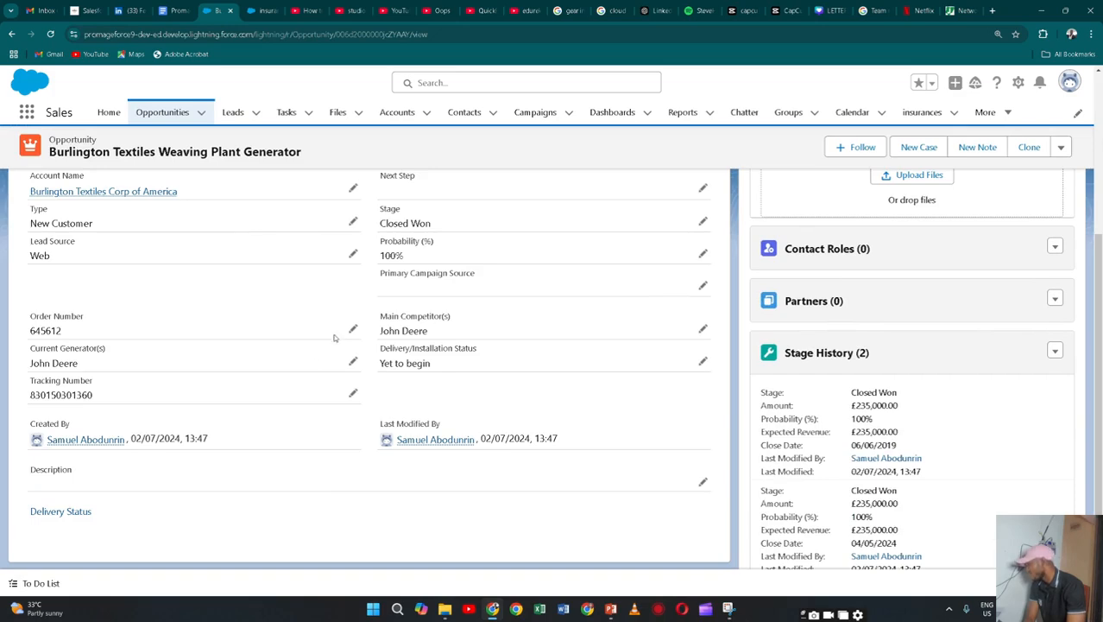
{"action": "scroll", "coordinate": [370, 287], "scroll_direction": "up", "scroll_amount": 3}
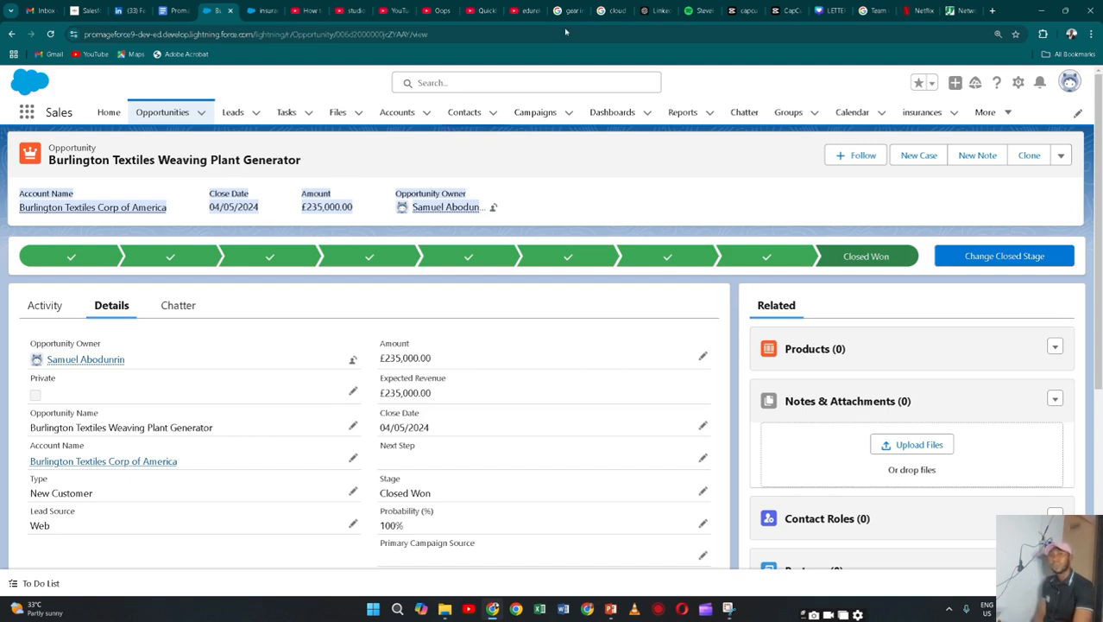
Open the TJ & co record from the recently viewed insurances and look through its detail fields
{"action": "left_click", "coordinate": [923, 121]}
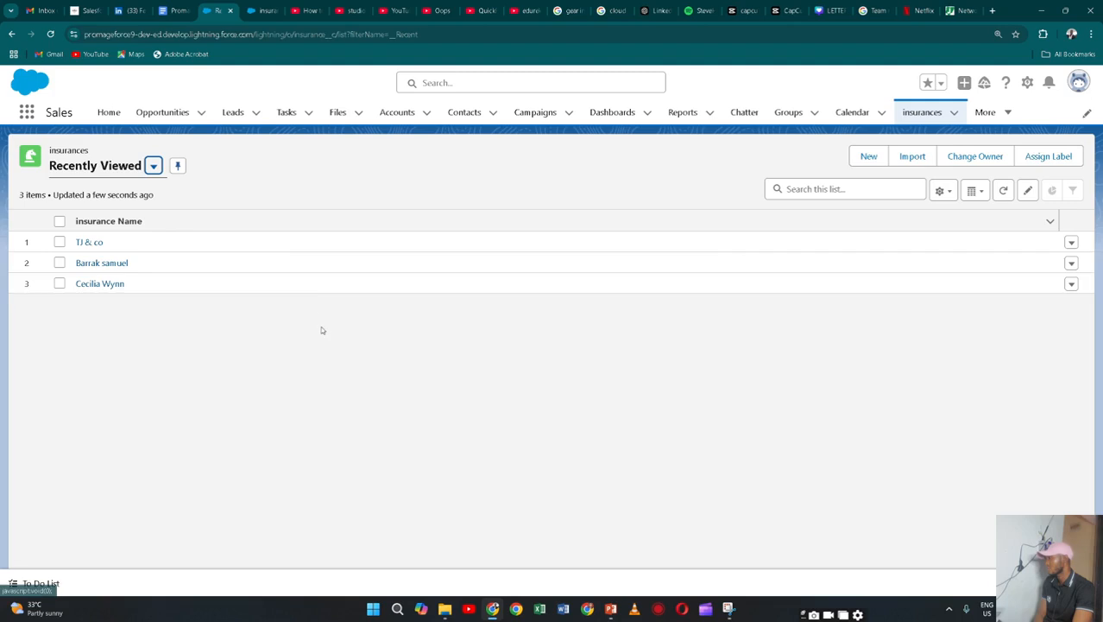
{"action": "left_click", "coordinate": [194, 247]}
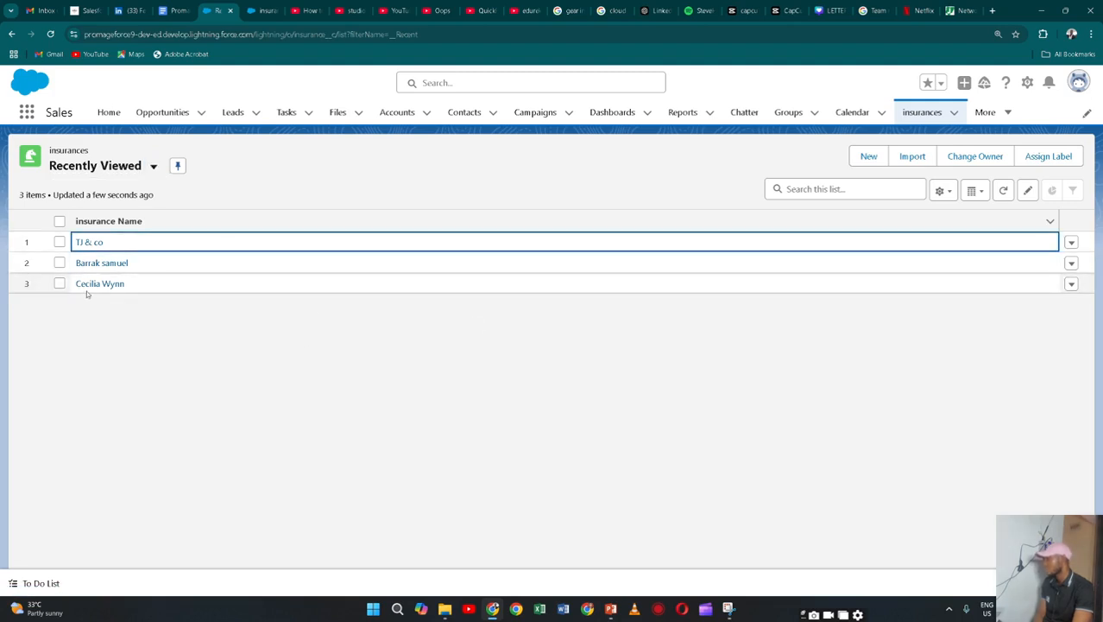
{"action": "left_click", "coordinate": [87, 243]}
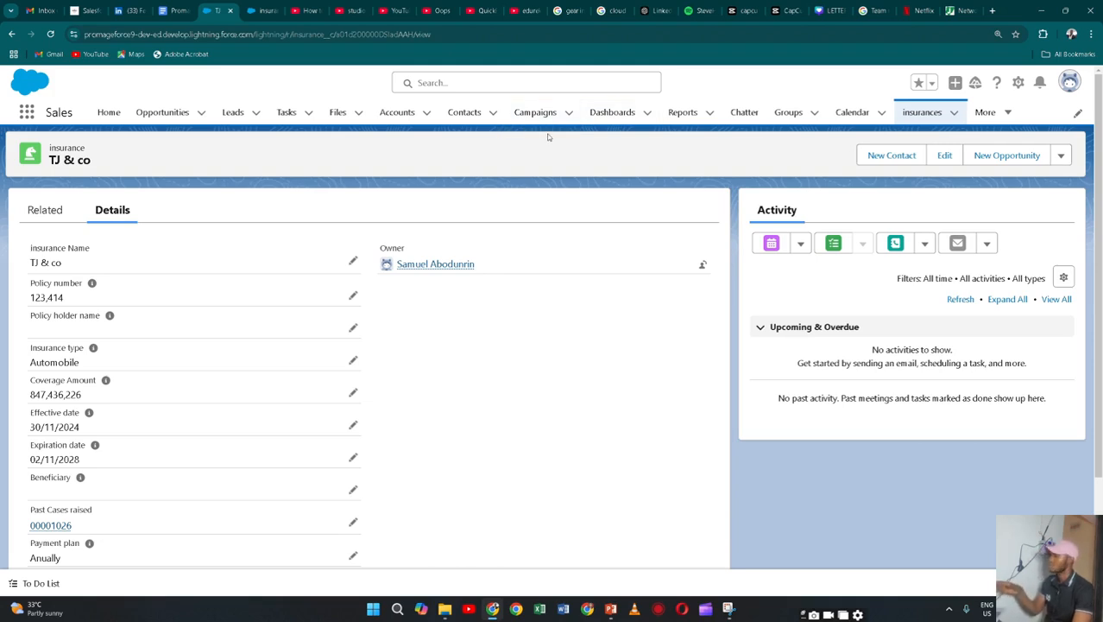
{"action": "scroll", "coordinate": [548, 230], "scroll_direction": "down", "scroll_amount": 3}
{"action": "scroll", "coordinate": [547, 230], "scroll_direction": "up", "scroll_amount": 3}
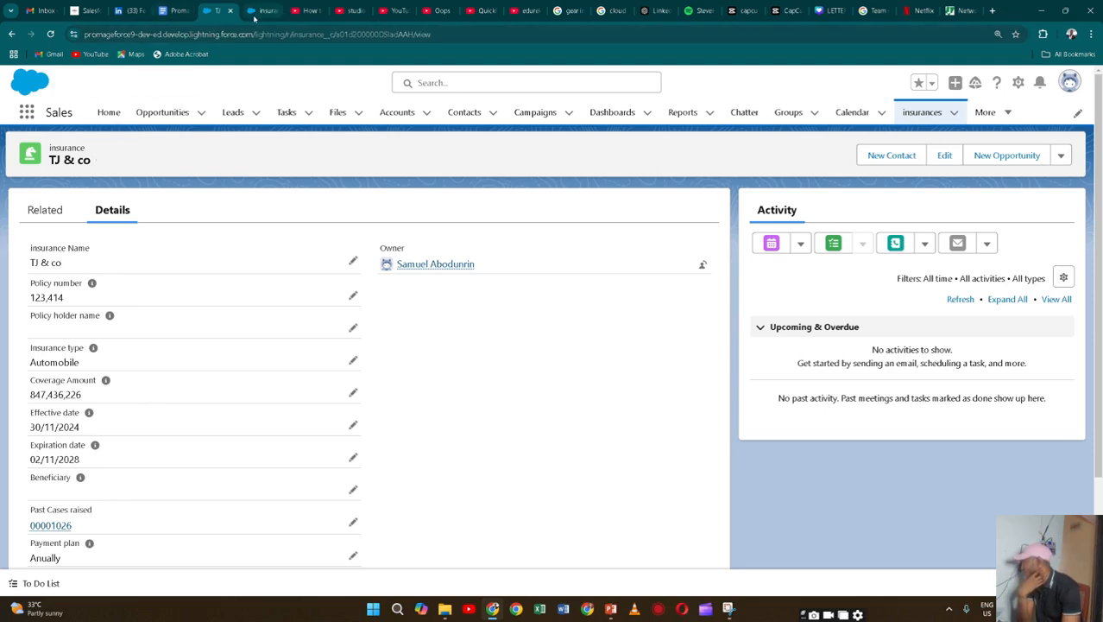
Return to Object Manager in Setup and open the Compact Layouts of the insurance object
{"action": "left_click", "coordinate": [259, 12]}
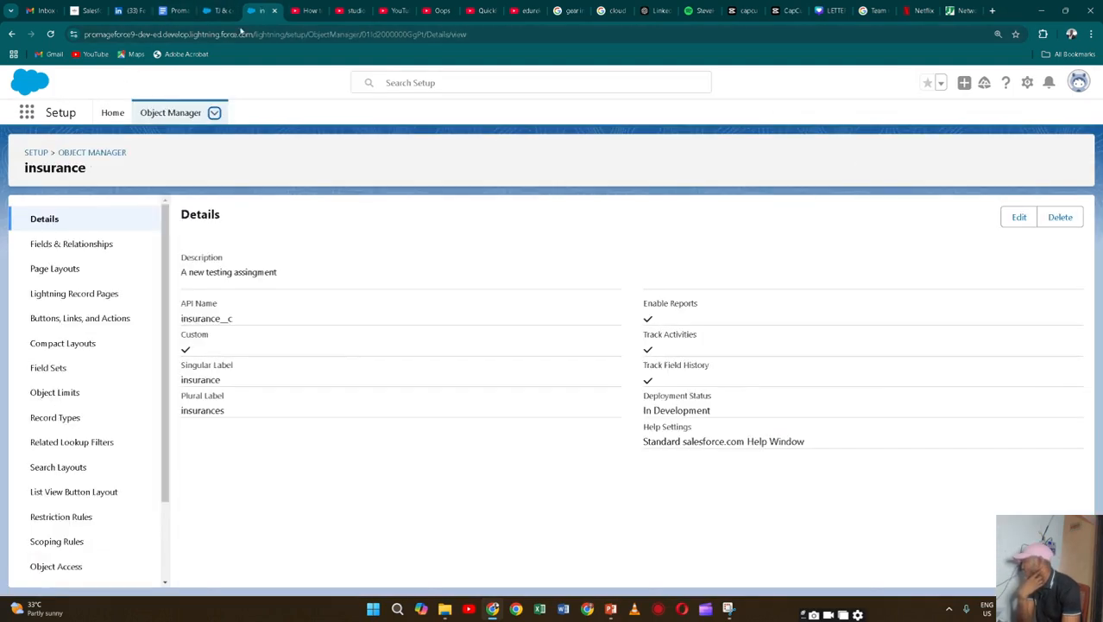
{"action": "left_click", "coordinate": [209, 115]}
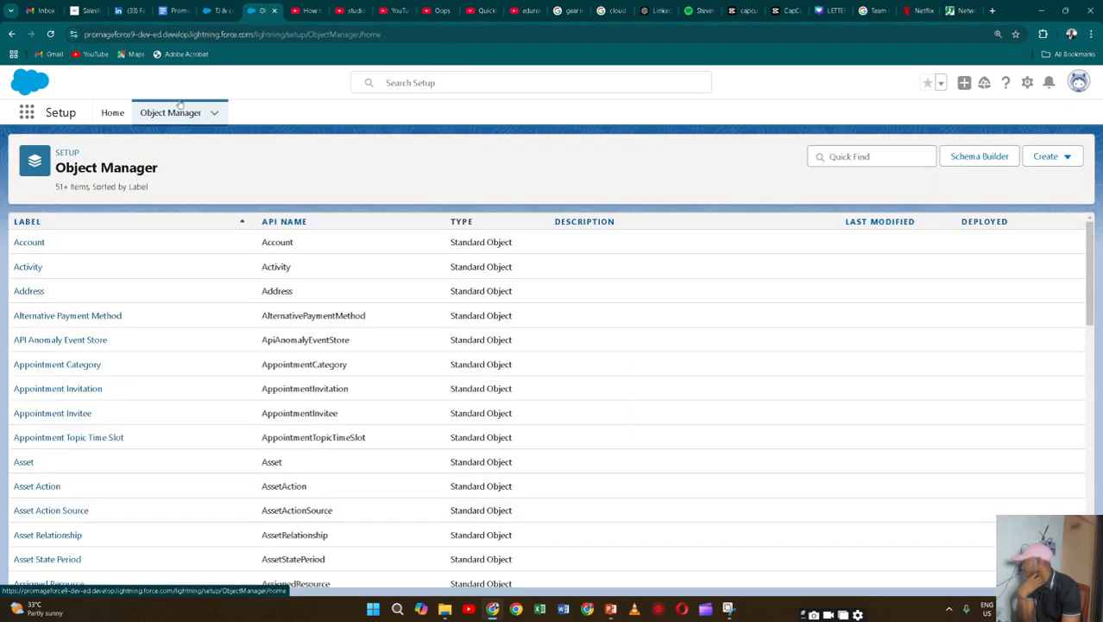
{"action": "left_click", "coordinate": [214, 113]}
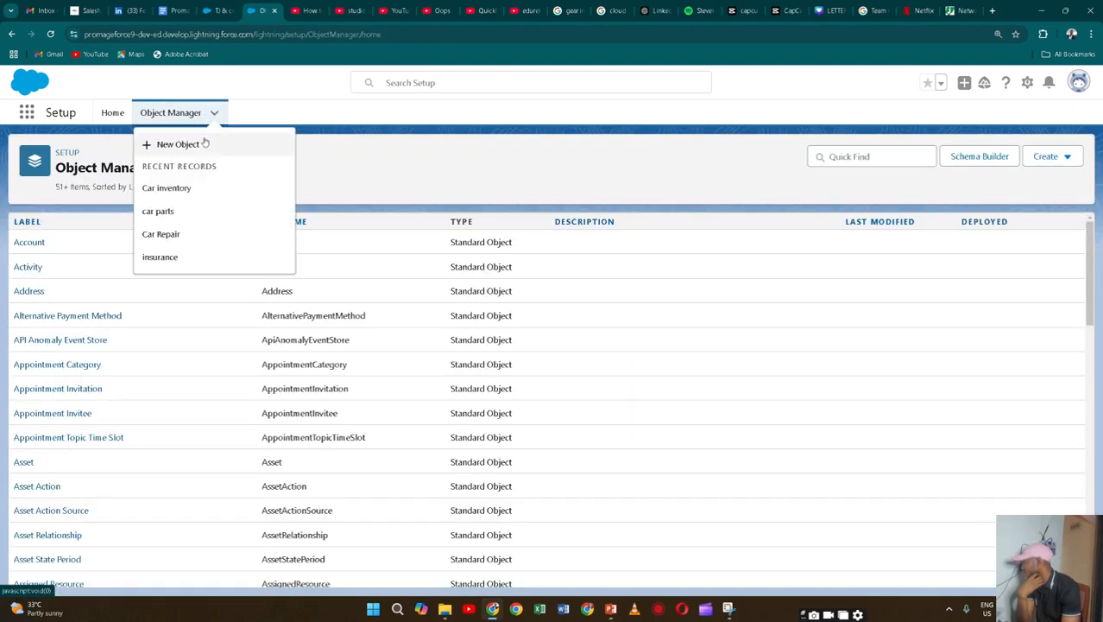
{"action": "left_click", "coordinate": [207, 261]}
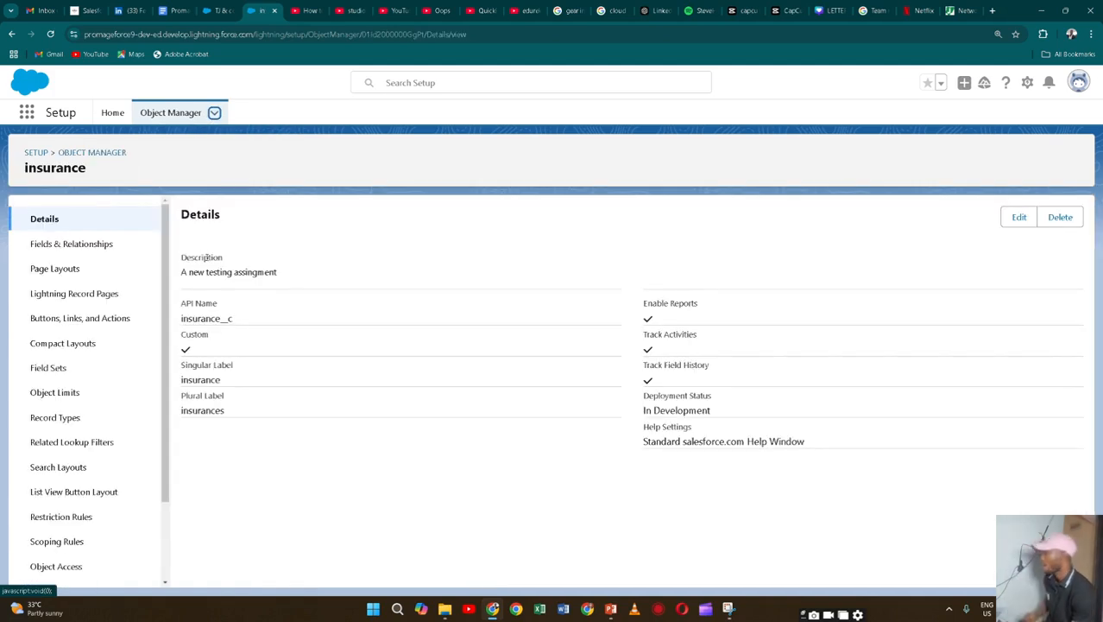
{"action": "left_click", "coordinate": [66, 345]}
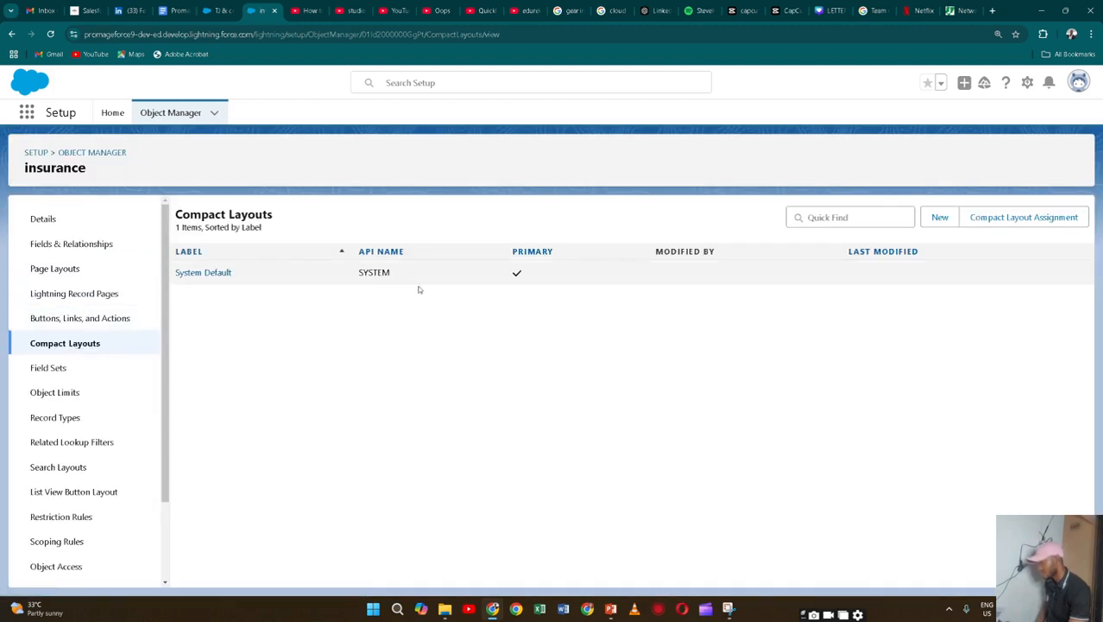
Start a new compact layout for the insurance object labelled "Personal insurance Quick details", with the name filled in from the label
{"action": "left_click", "coordinate": [951, 219]}
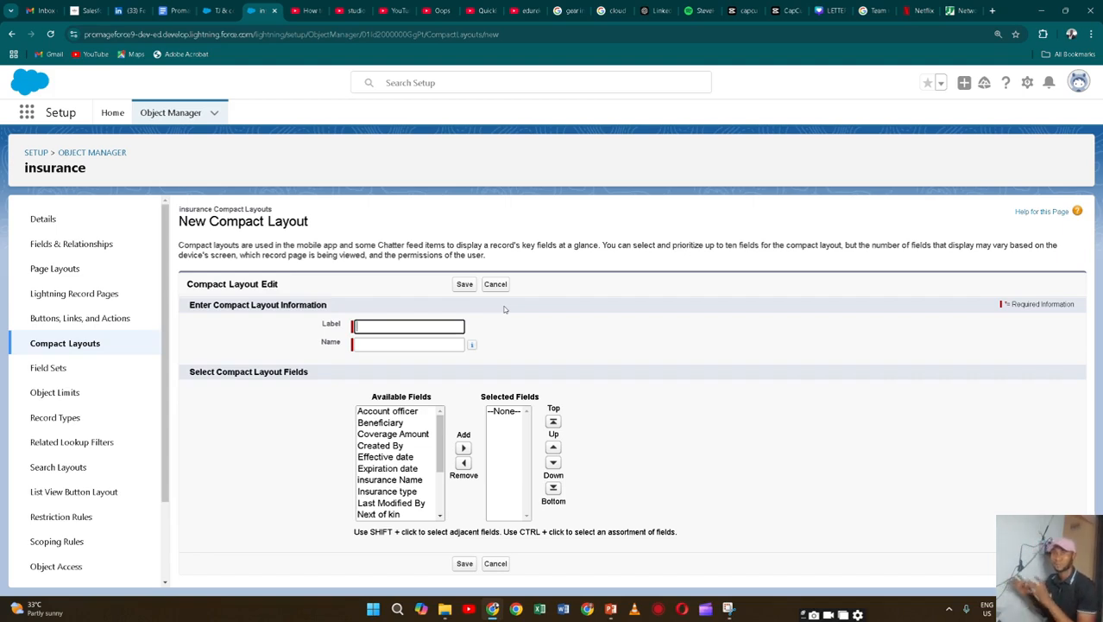
{"action": "left_click", "coordinate": [410, 325]}
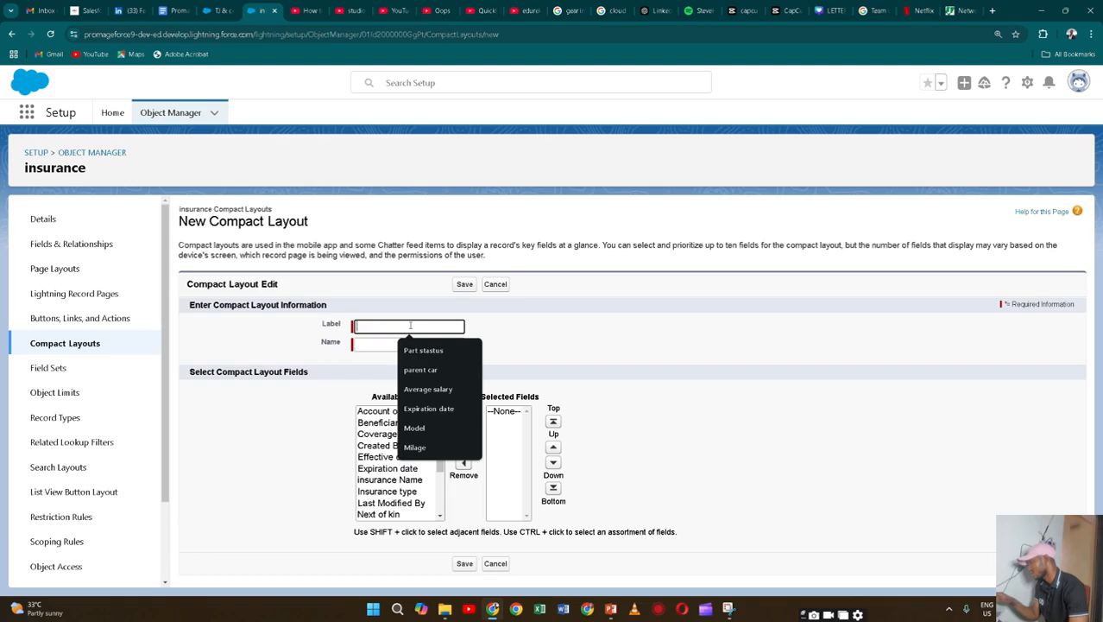
{"action": "type", "text": "P"}
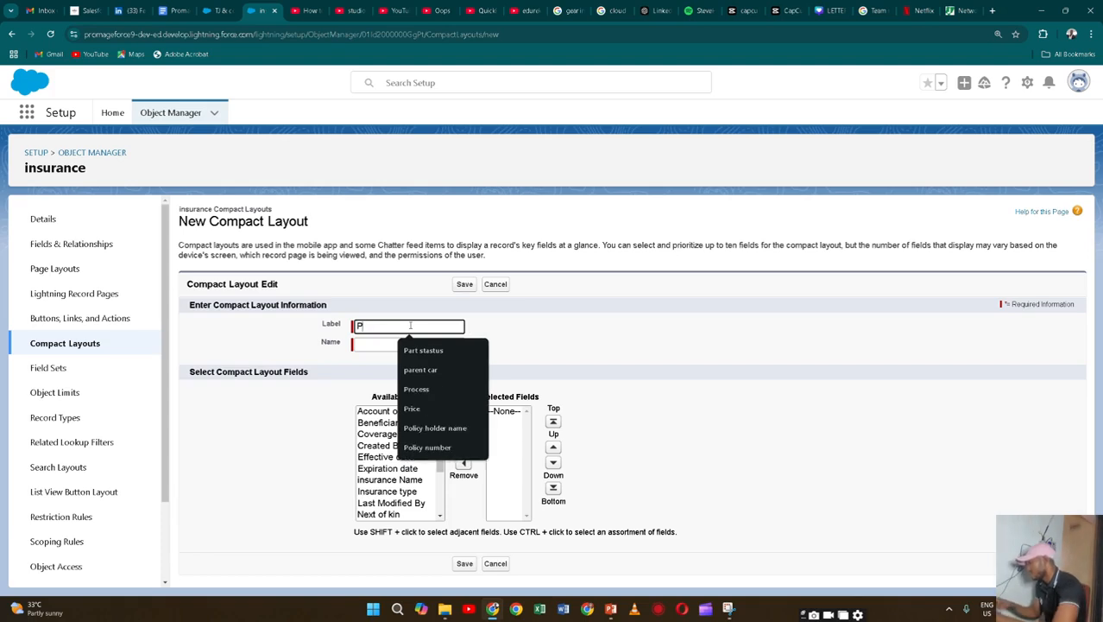
{"action": "type", "text": "er"}
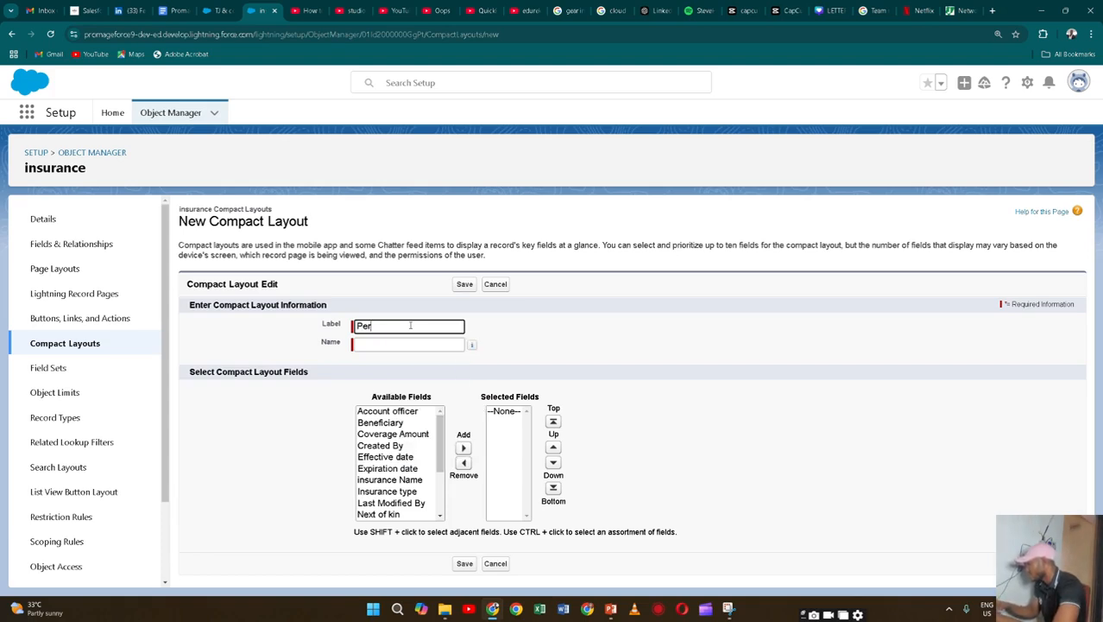
{"action": "type", "text": "sonal insurance"}
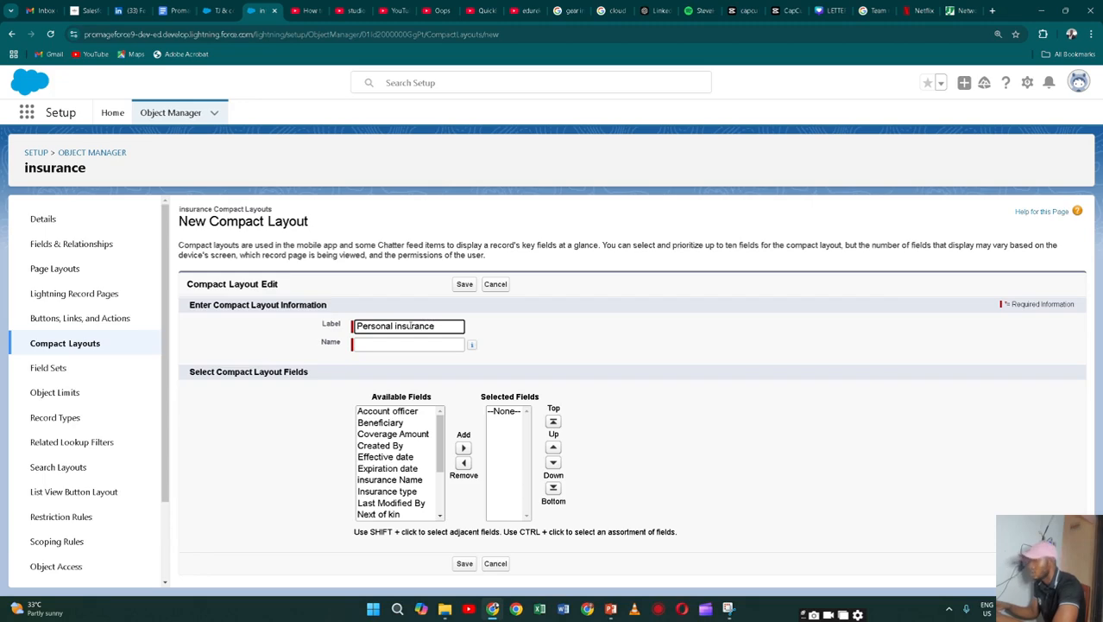
{"action": "type", "text": "Q"}
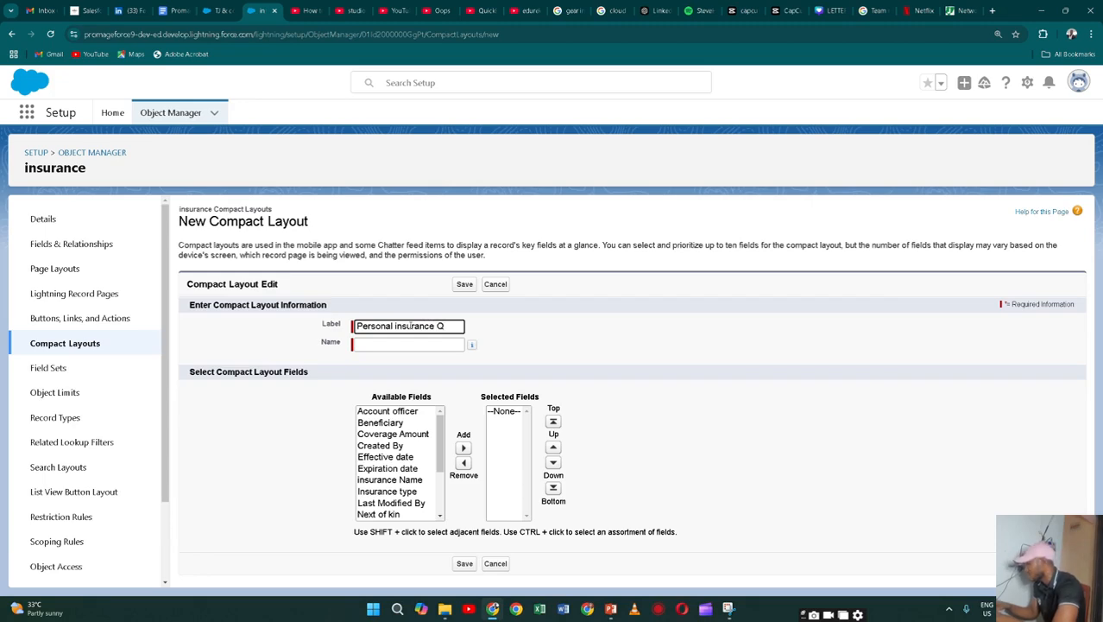
{"action": "type", "text": "uick"}
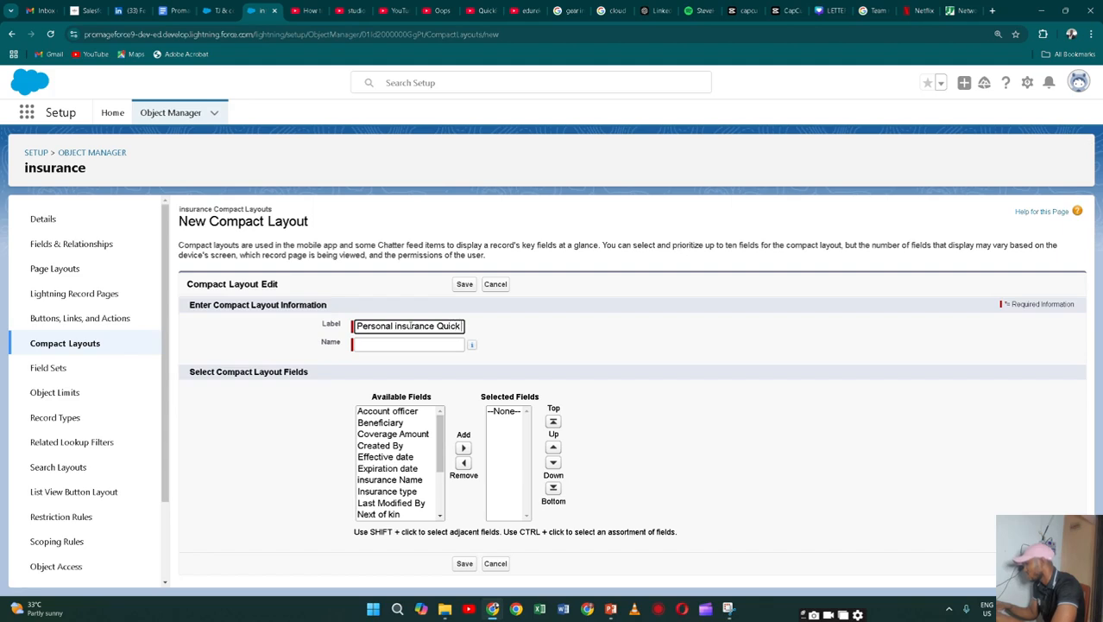
{"action": "type", "text": " details"}
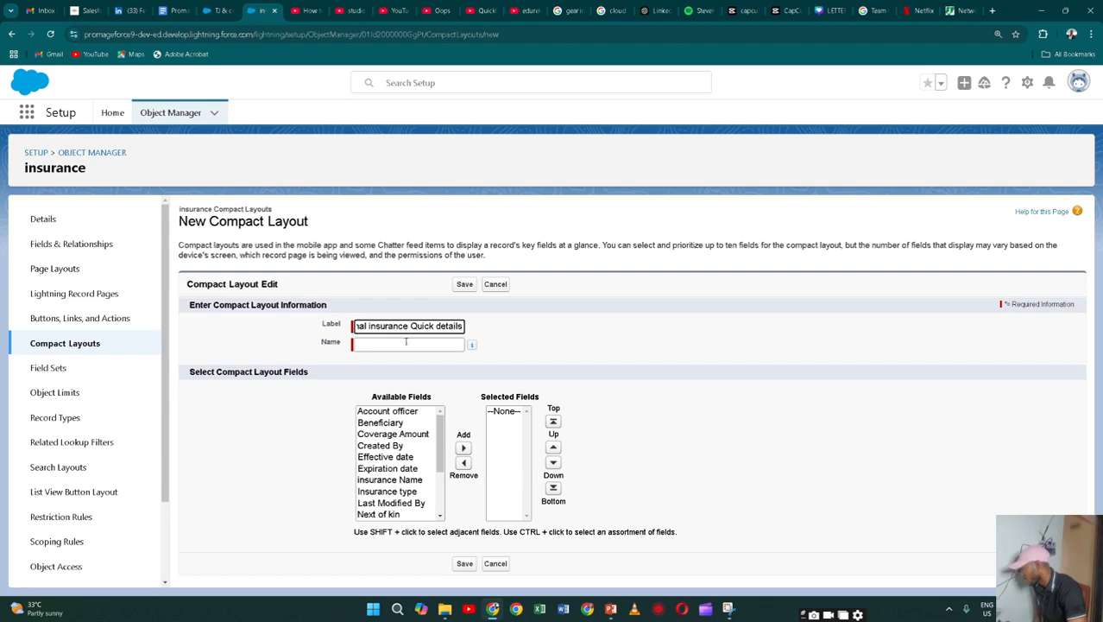
{"action": "left_click", "coordinate": [403, 344]}
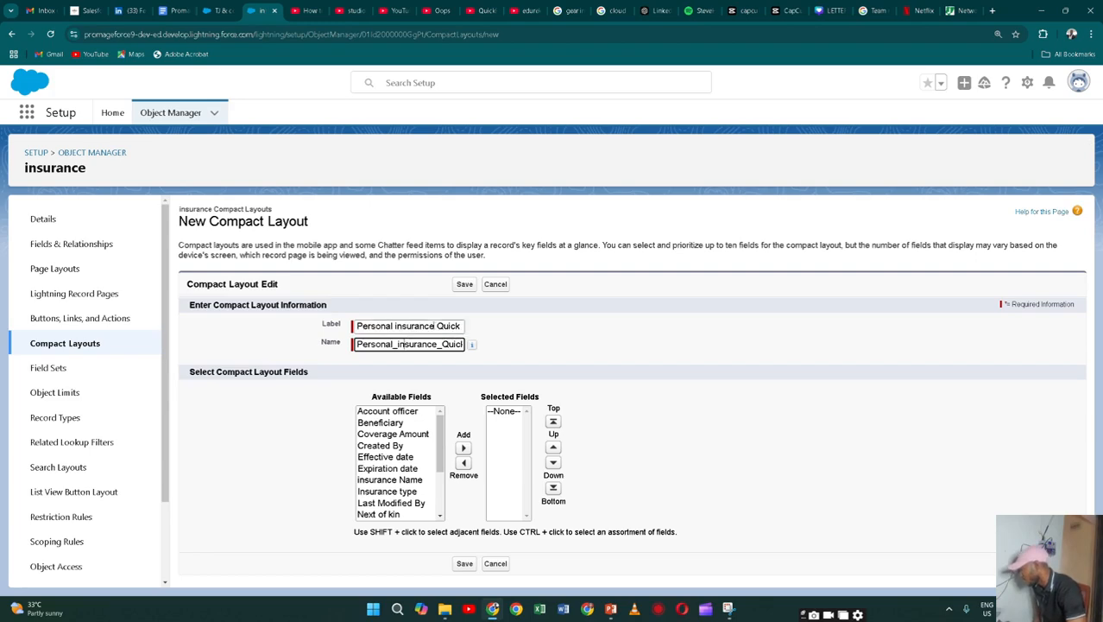
Add the Account officer and Coverage Amount fields to the compact layout's selected fields
{"action": "left_click", "coordinate": [411, 412]}
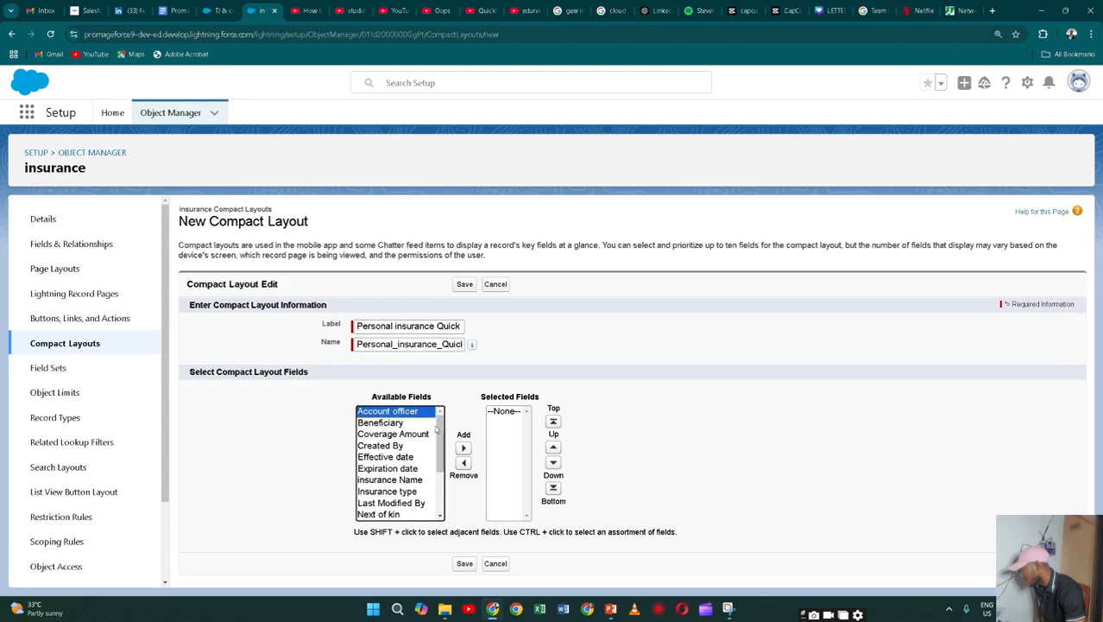
{"action": "left_click", "coordinate": [464, 448]}
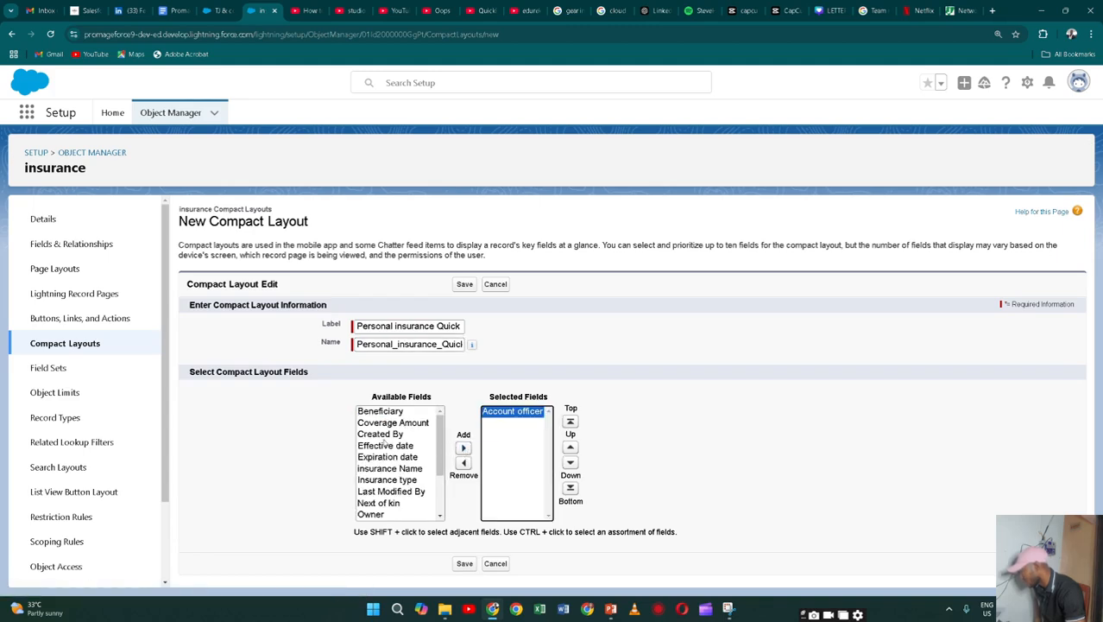
{"action": "left_click", "coordinate": [385, 424]}
{"action": "left_click", "coordinate": [463, 447]}
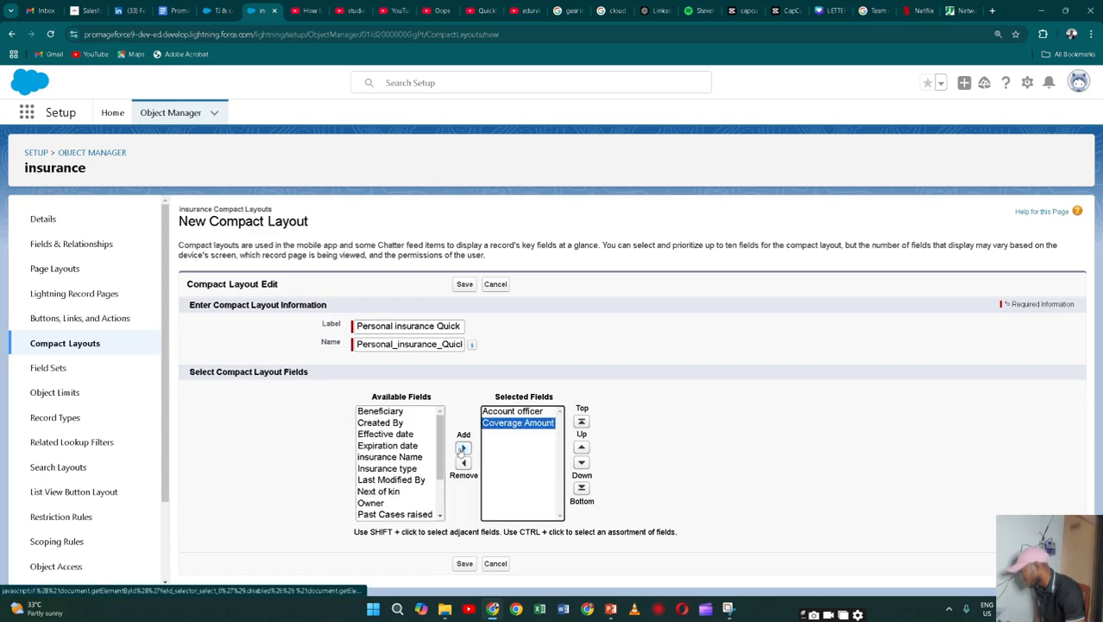
Add the Policy number field to the compact layout's selected fields and save the layout
{"action": "scroll", "coordinate": [381, 469], "scroll_direction": "down", "scroll_amount": 2}
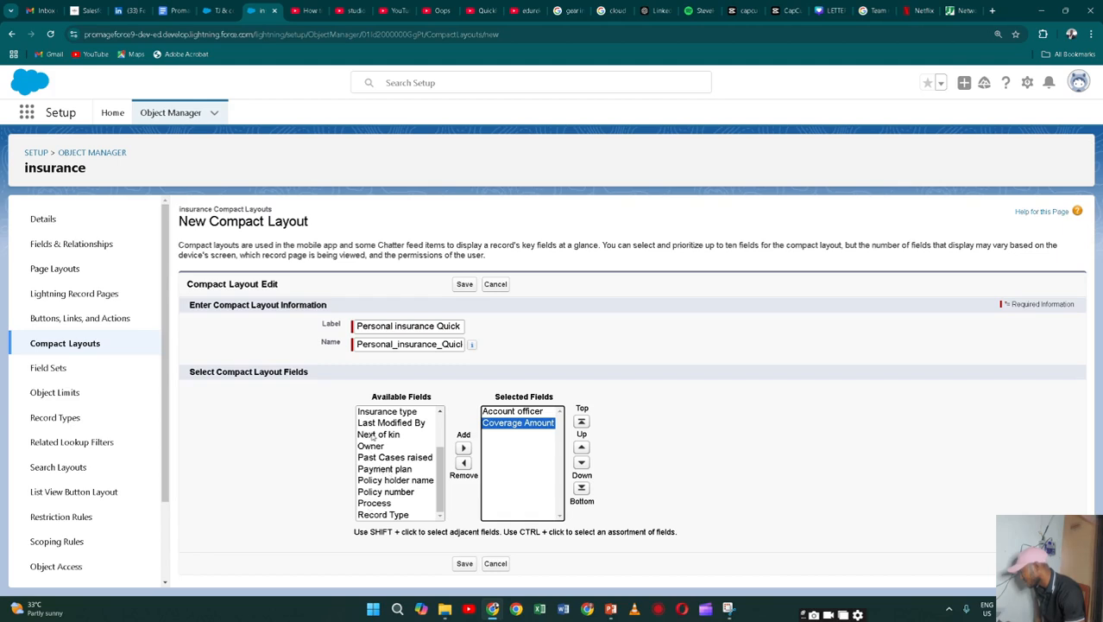
{"action": "scroll", "coordinate": [372, 438], "scroll_direction": "up", "scroll_amount": 2}
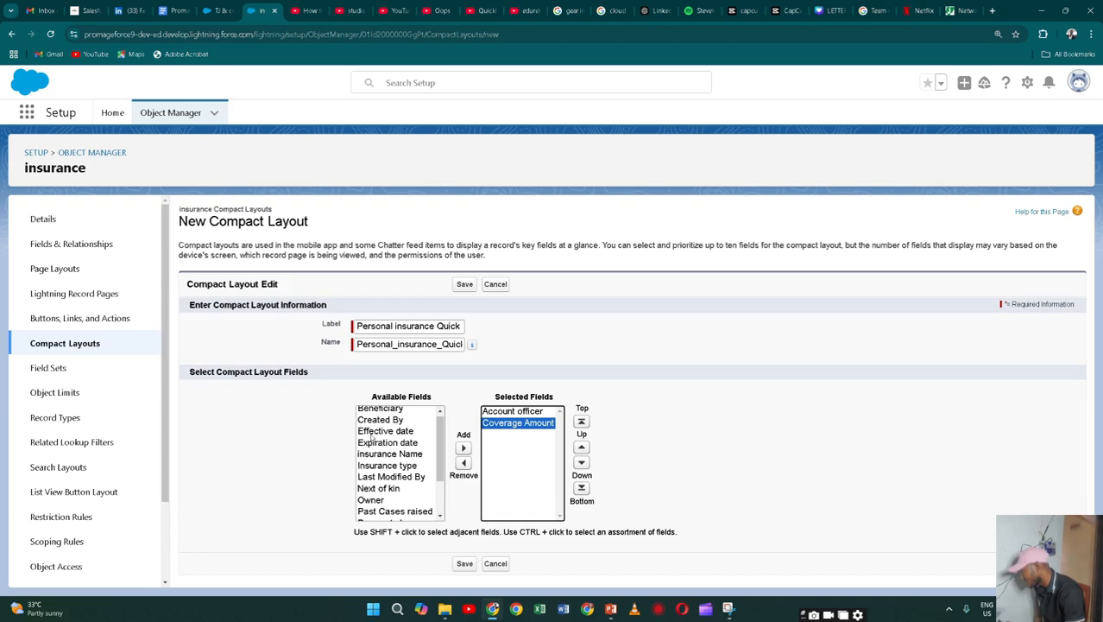
{"action": "scroll", "coordinate": [372, 456], "scroll_direction": "down", "scroll_amount": 2}
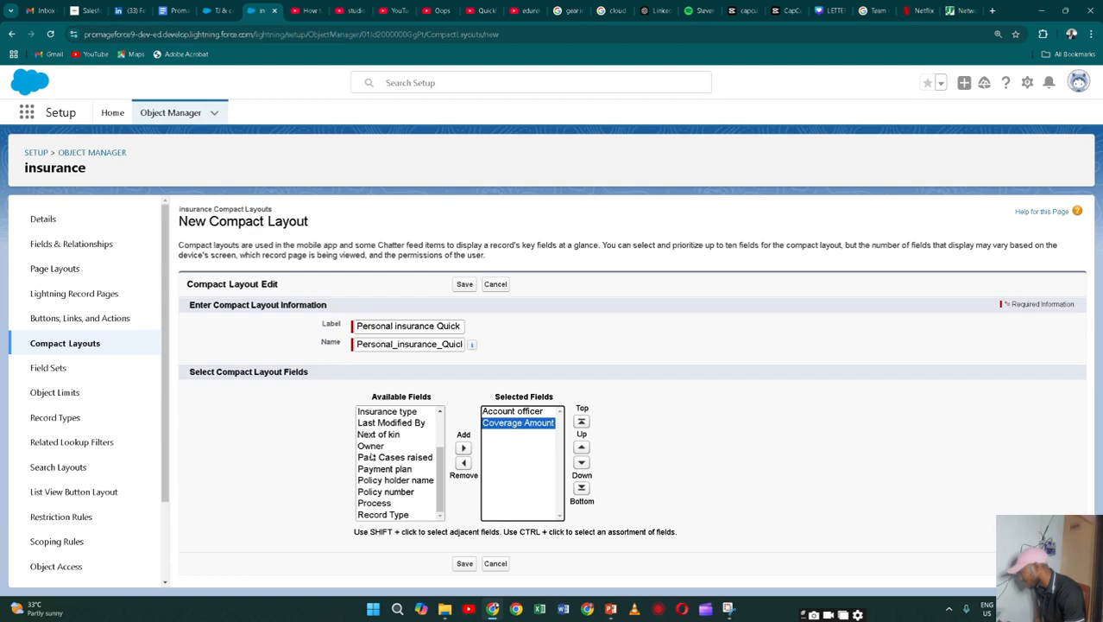
{"action": "scroll", "coordinate": [371, 456], "scroll_direction": "up", "scroll_amount": 2}
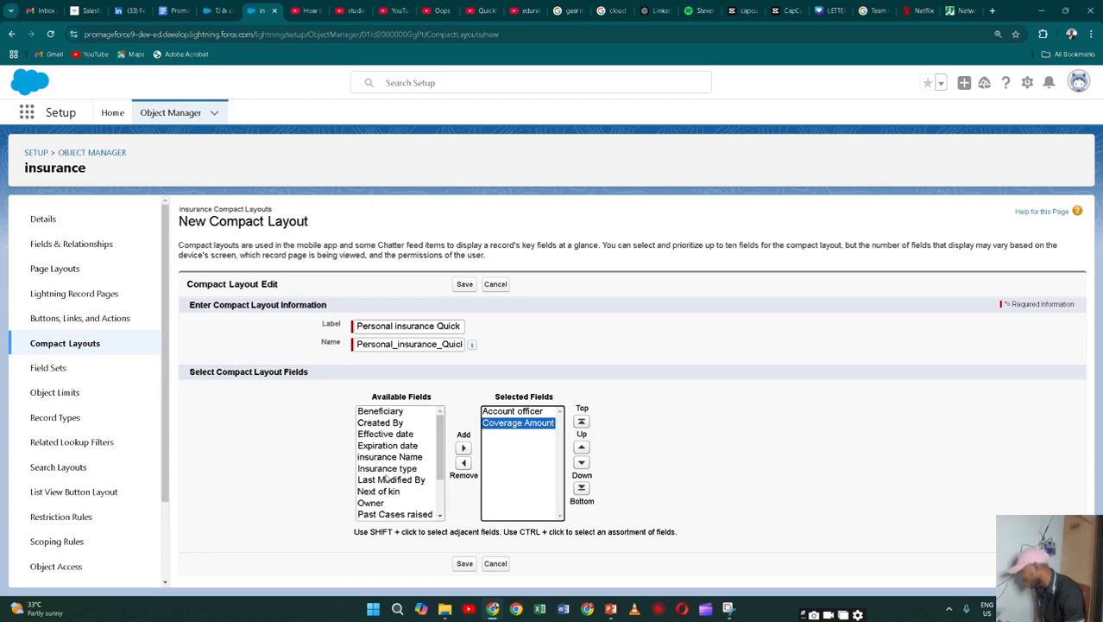
{"action": "scroll", "coordinate": [386, 479], "scroll_direction": "down", "scroll_amount": 2}
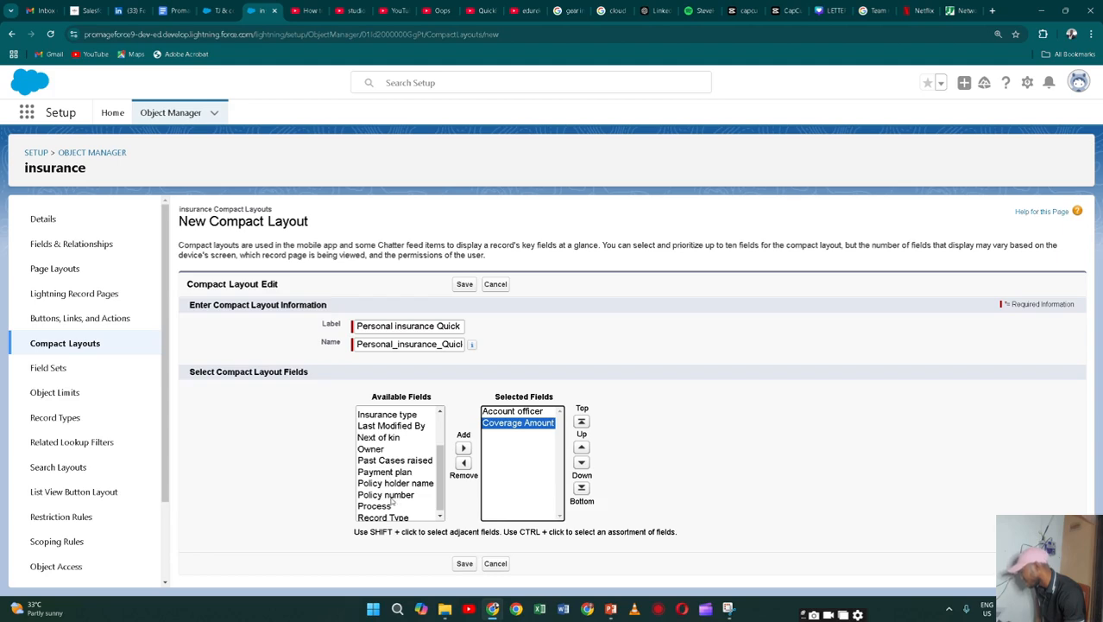
{"action": "left_click", "coordinate": [396, 497]}
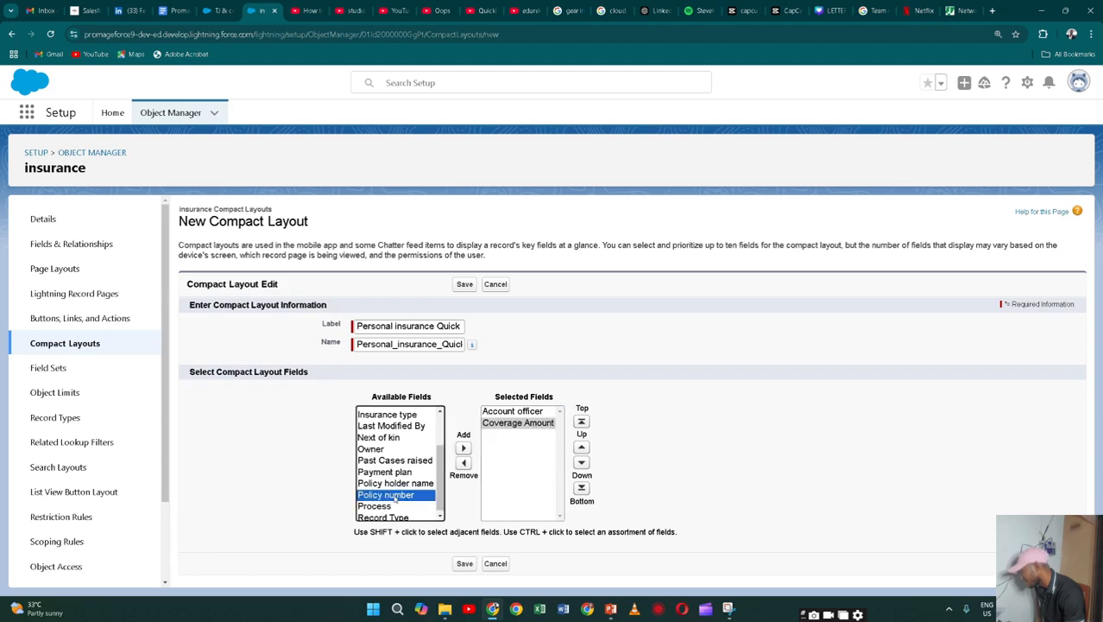
{"action": "left_click", "coordinate": [463, 447]}
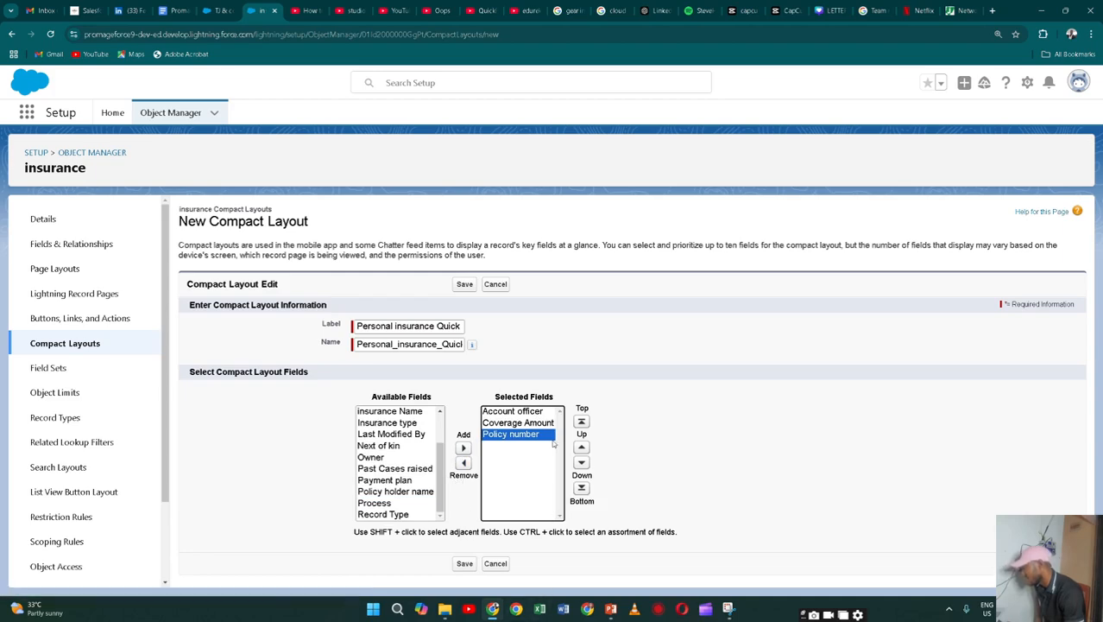
{"action": "left_click", "coordinate": [471, 568]}
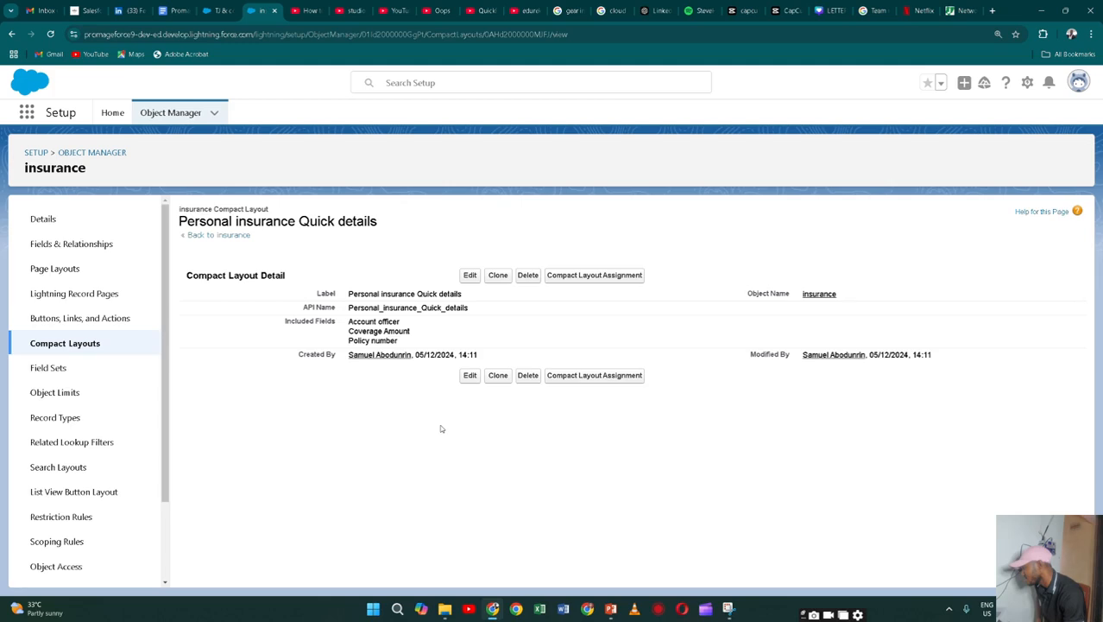
Return to the insurance object's compact layouts and start another one labelled "Cooperate insurance", with the name filled in from the label
{"action": "left_click", "coordinate": [193, 241]}
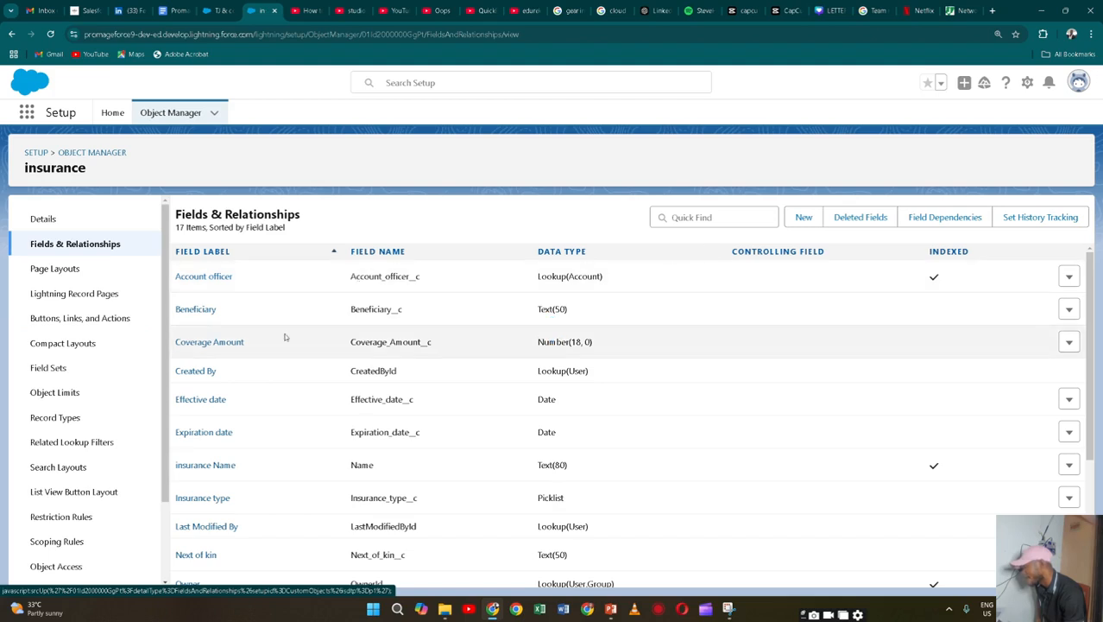
{"action": "left_click", "coordinate": [52, 343]}
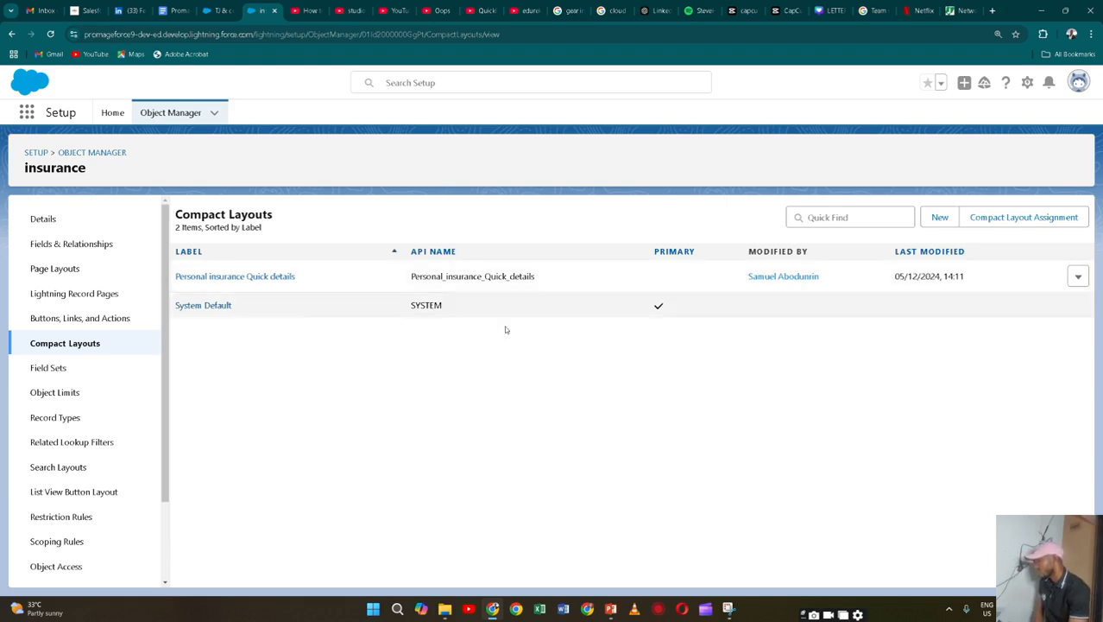
{"action": "left_click", "coordinate": [931, 220]}
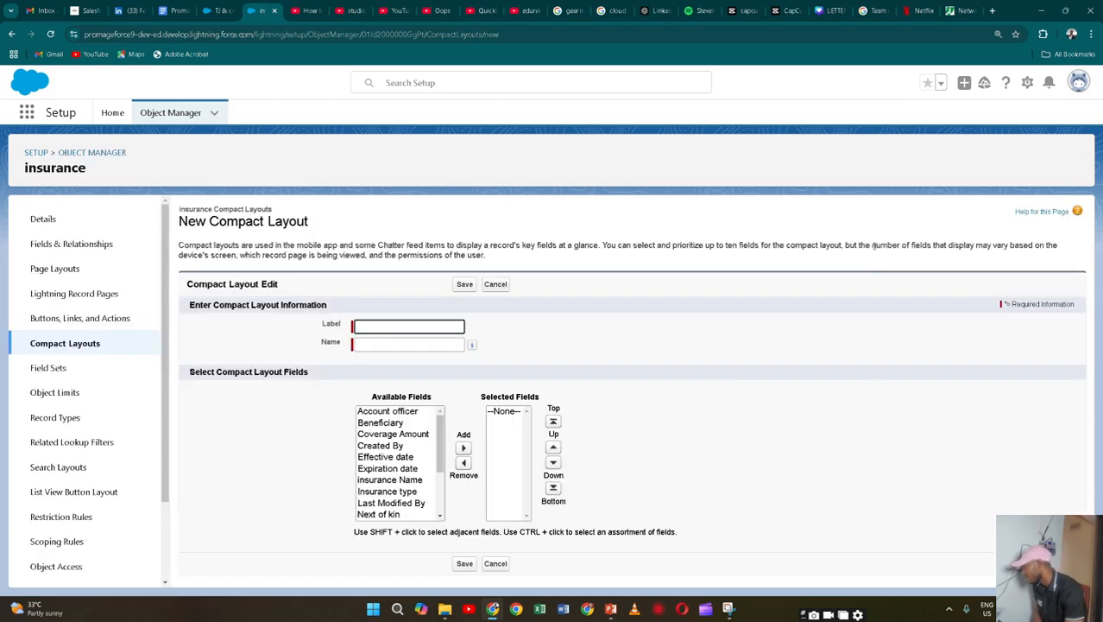
{"action": "left_click", "coordinate": [387, 327]}
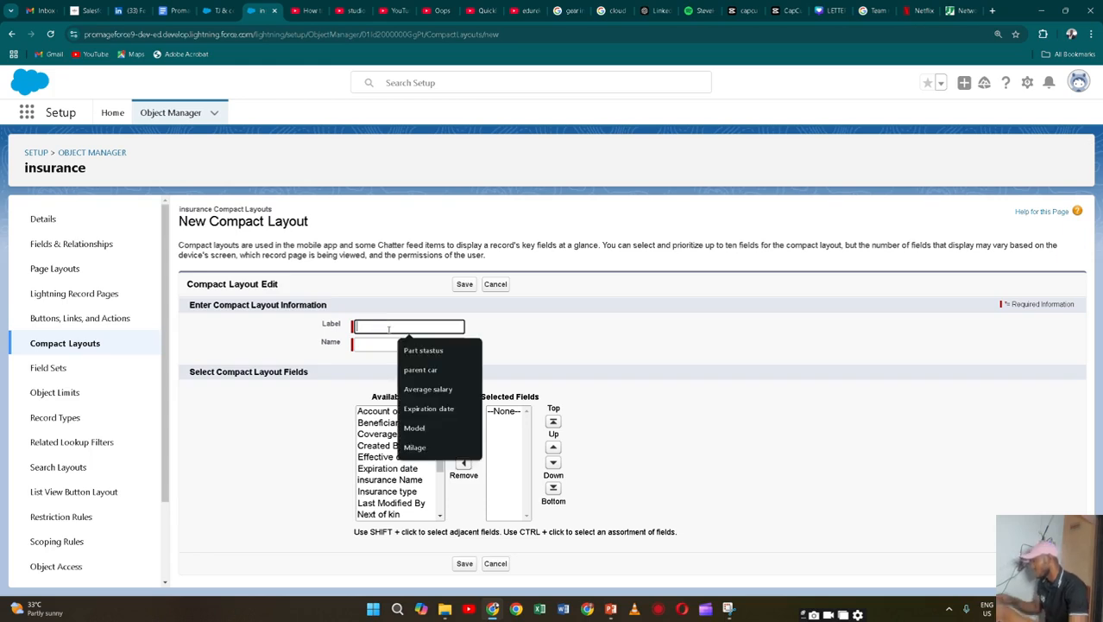
{"action": "type", "text": "Cor"}
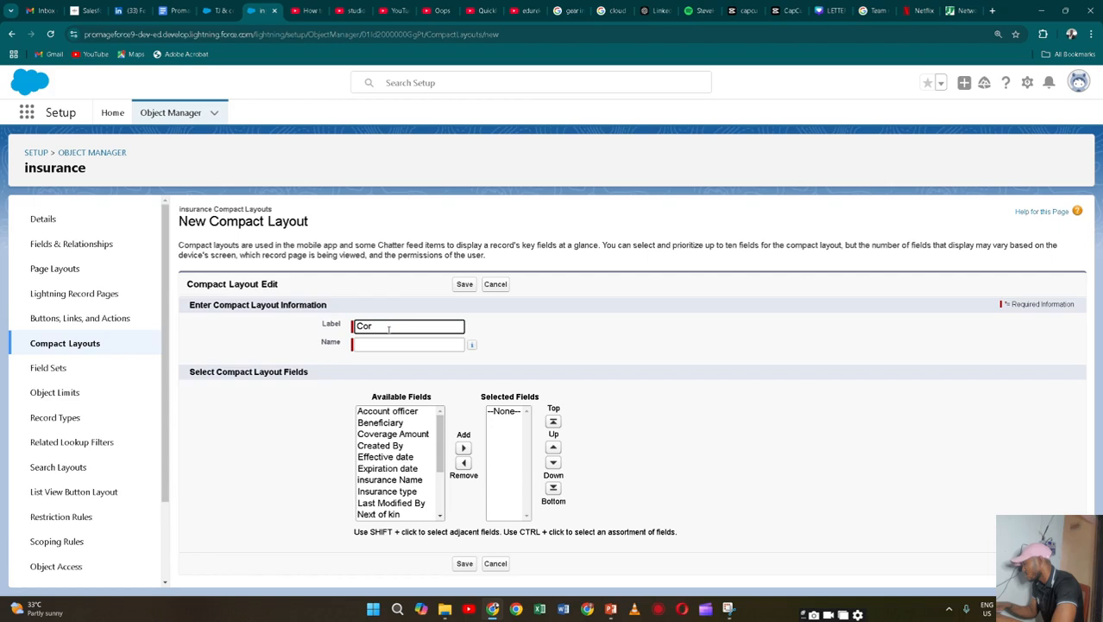
{"action": "key", "text": "BackSpace"}
{"action": "type", "text": "operate insurance"}
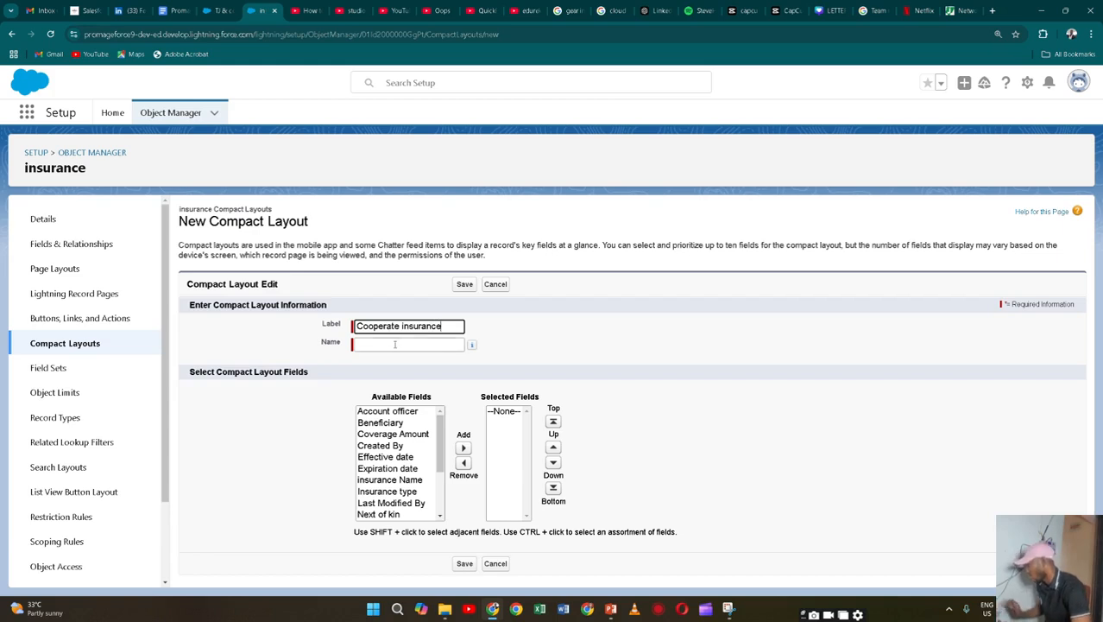
{"action": "left_click", "coordinate": [395, 344]}
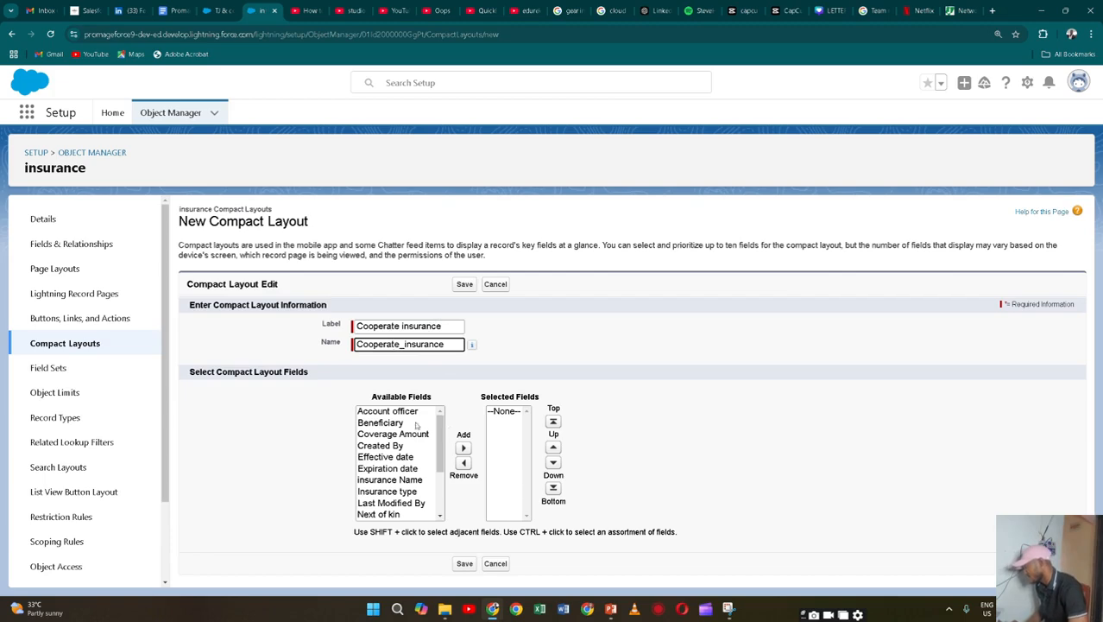
Add the Account officer and Next of kin fields to the Cooperate insurance layout's selected fields
{"action": "left_click", "coordinate": [400, 411]}
{"action": "left_click", "coordinate": [462, 448]}
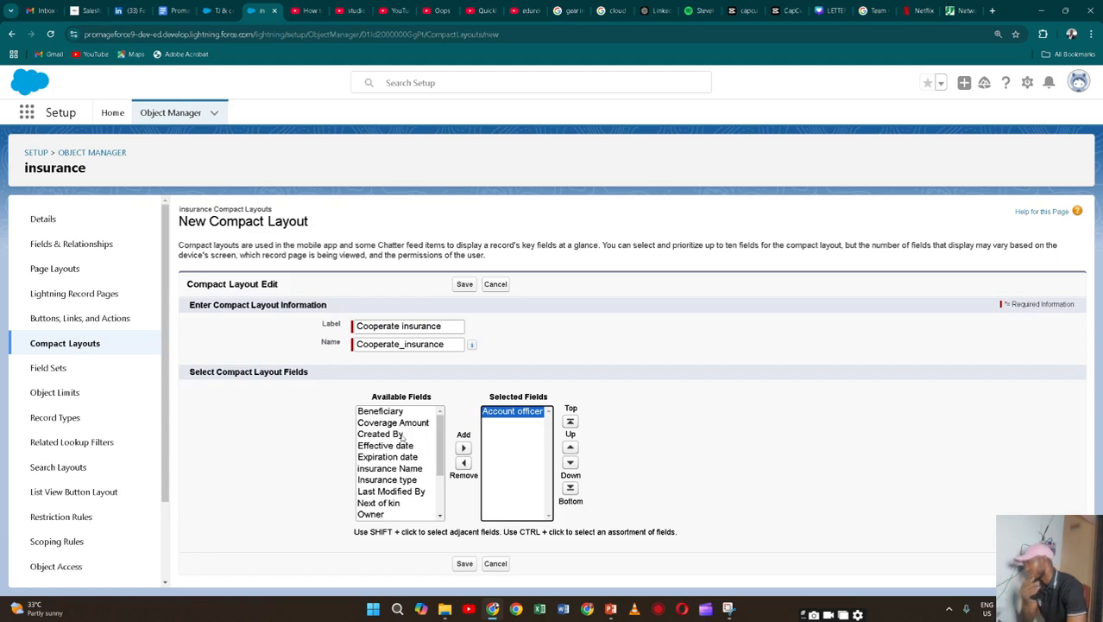
{"action": "left_click", "coordinate": [391, 504]}
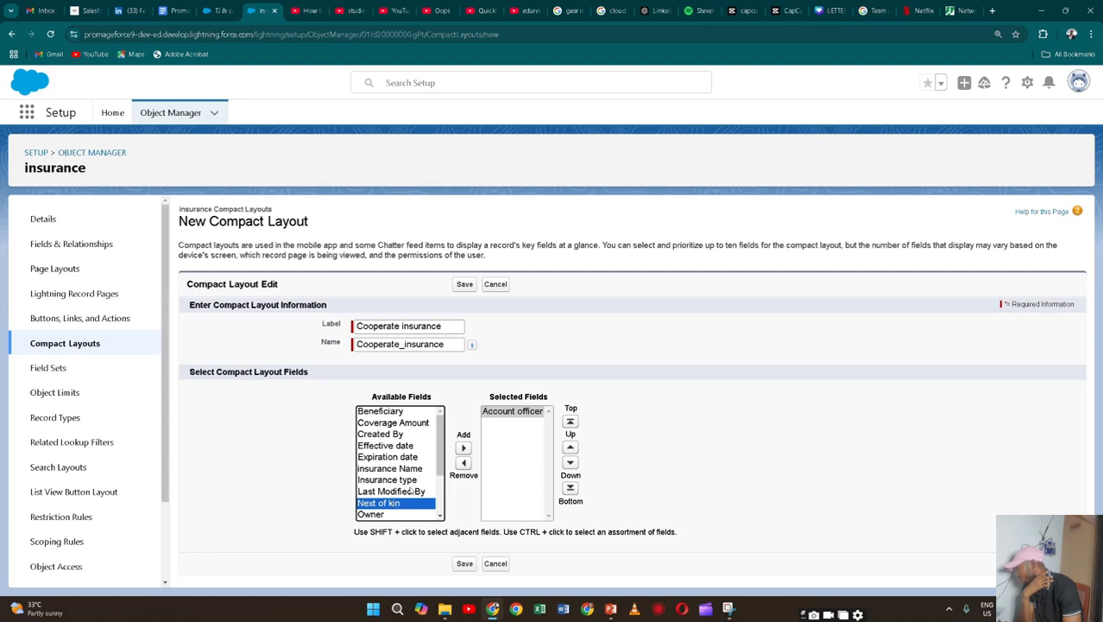
{"action": "left_click", "coordinate": [462, 447]}
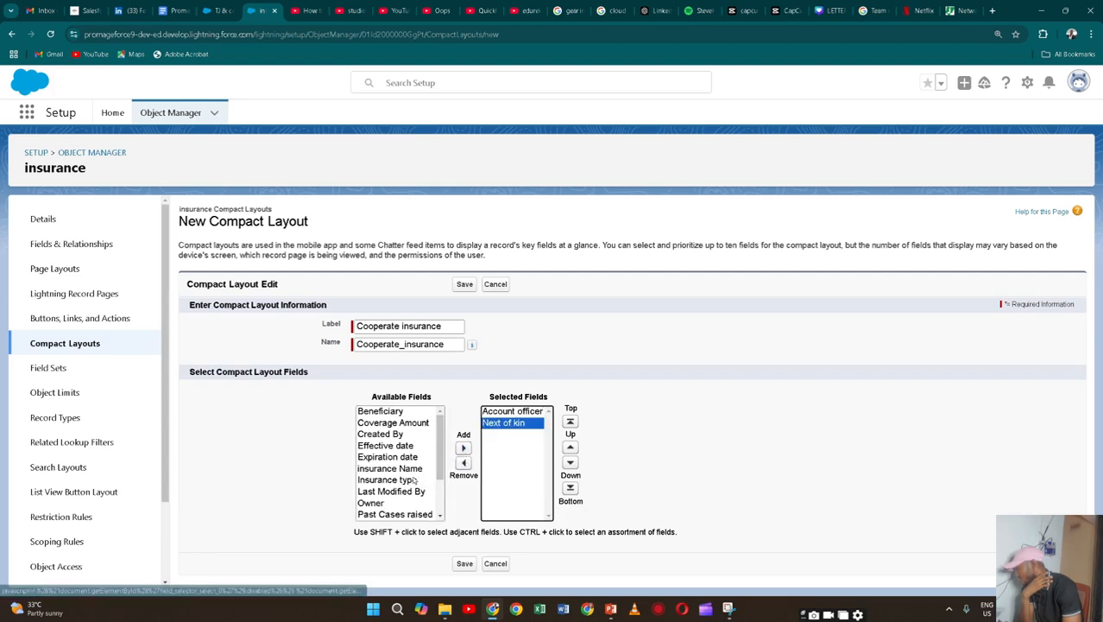
Add the Record Type field, save the Cooperate insurance layout and return to the list of compact layouts
{"action": "left_click", "coordinate": [405, 467]}
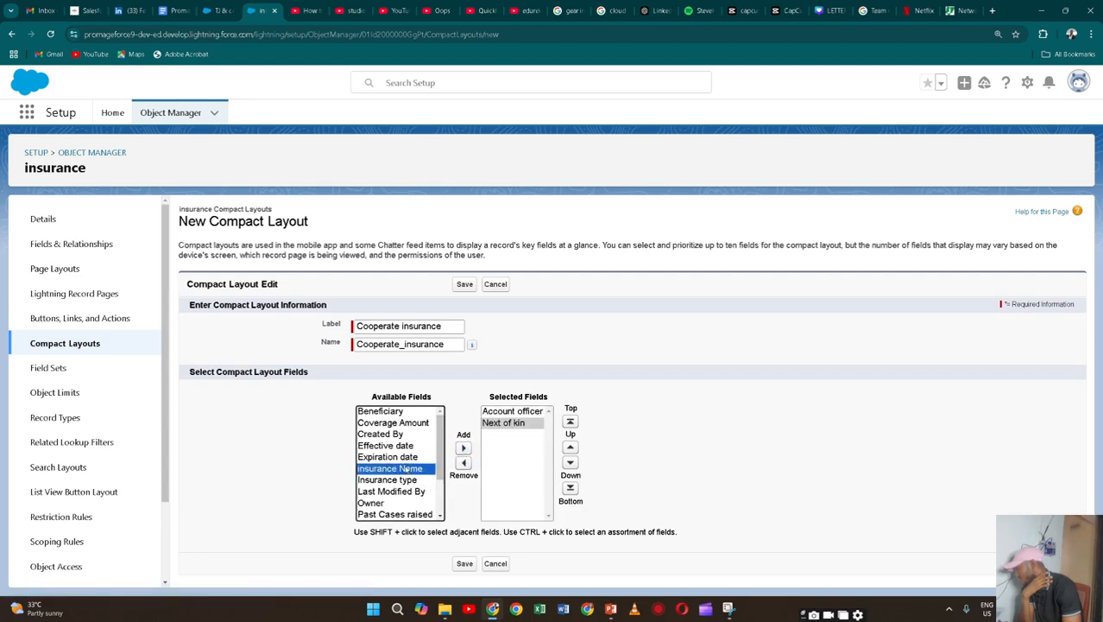
{"action": "scroll", "coordinate": [419, 471], "scroll_direction": "down", "scroll_amount": 2}
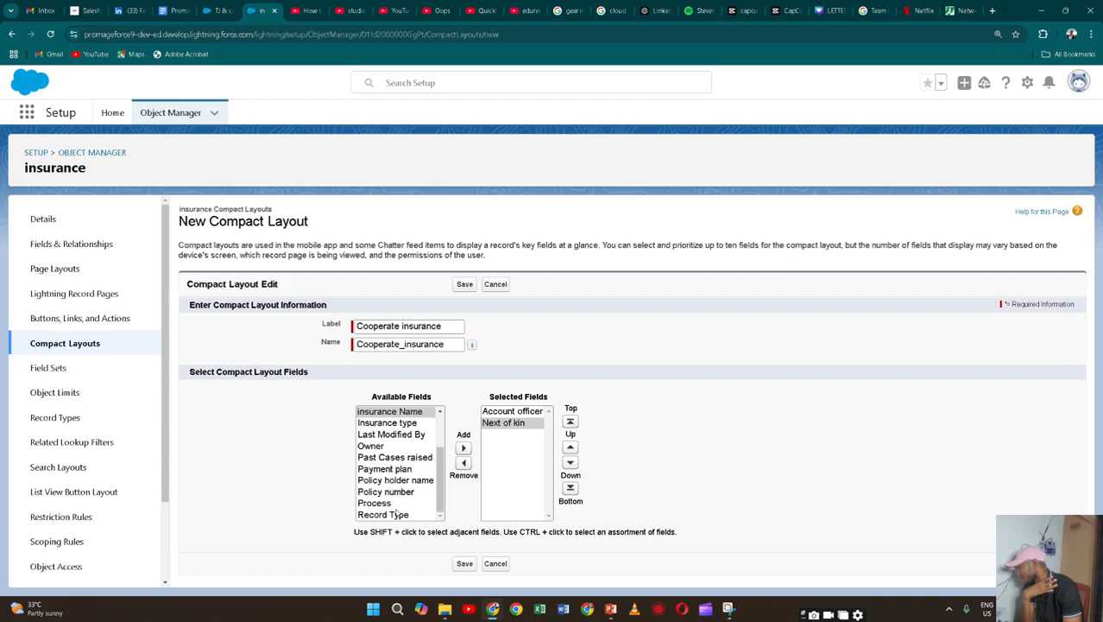
{"action": "left_click", "coordinate": [396, 515]}
{"action": "left_click", "coordinate": [464, 449]}
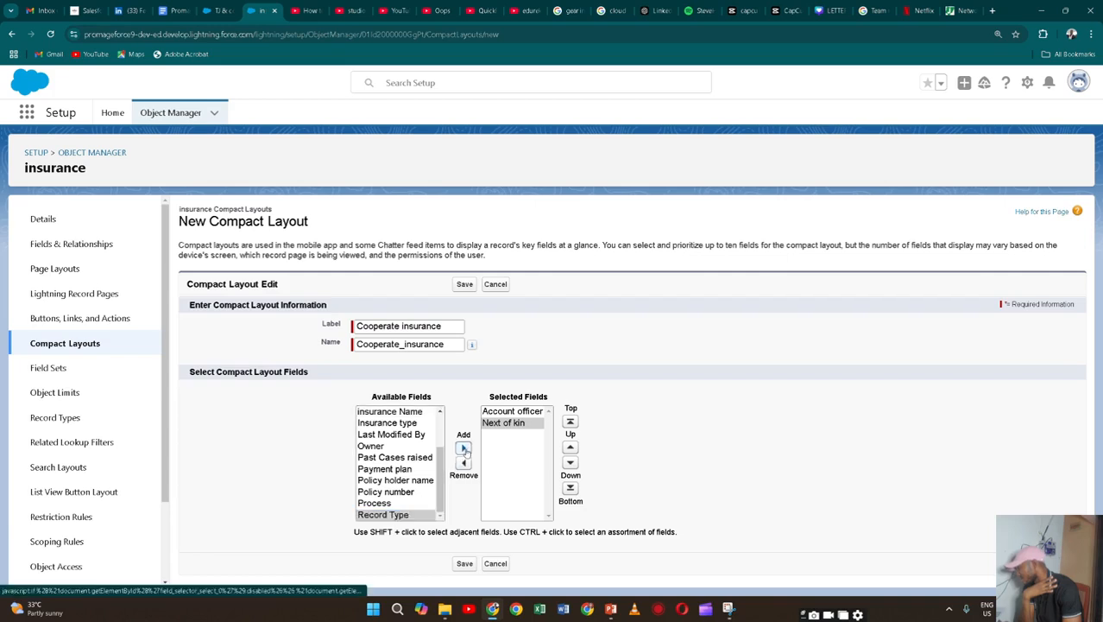
{"action": "left_click", "coordinate": [465, 564]}
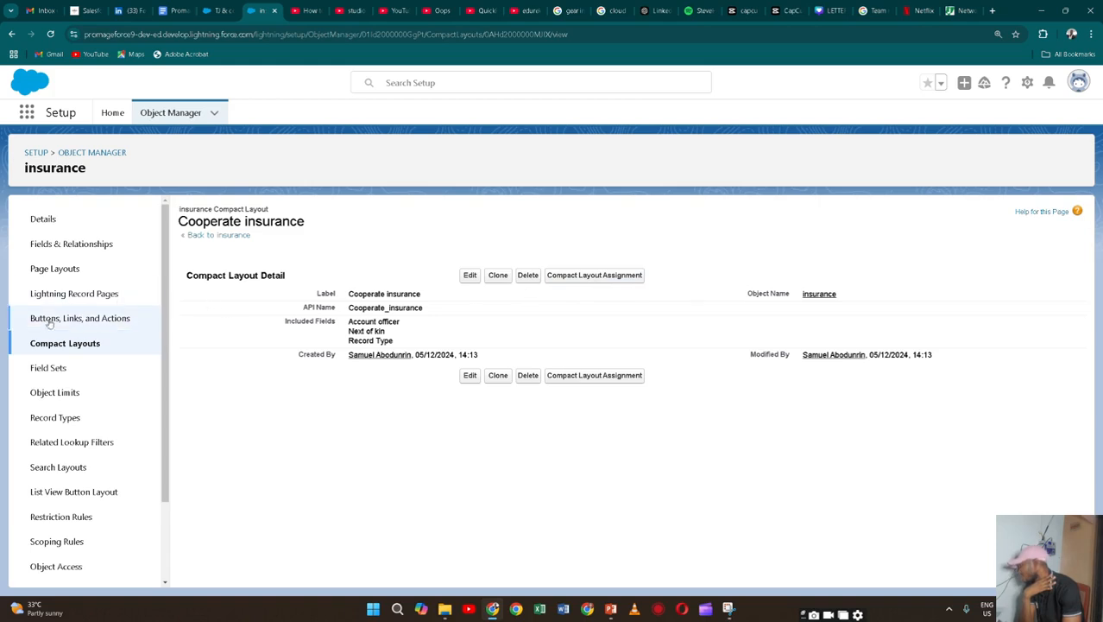
{"action": "left_click", "coordinate": [66, 343]}
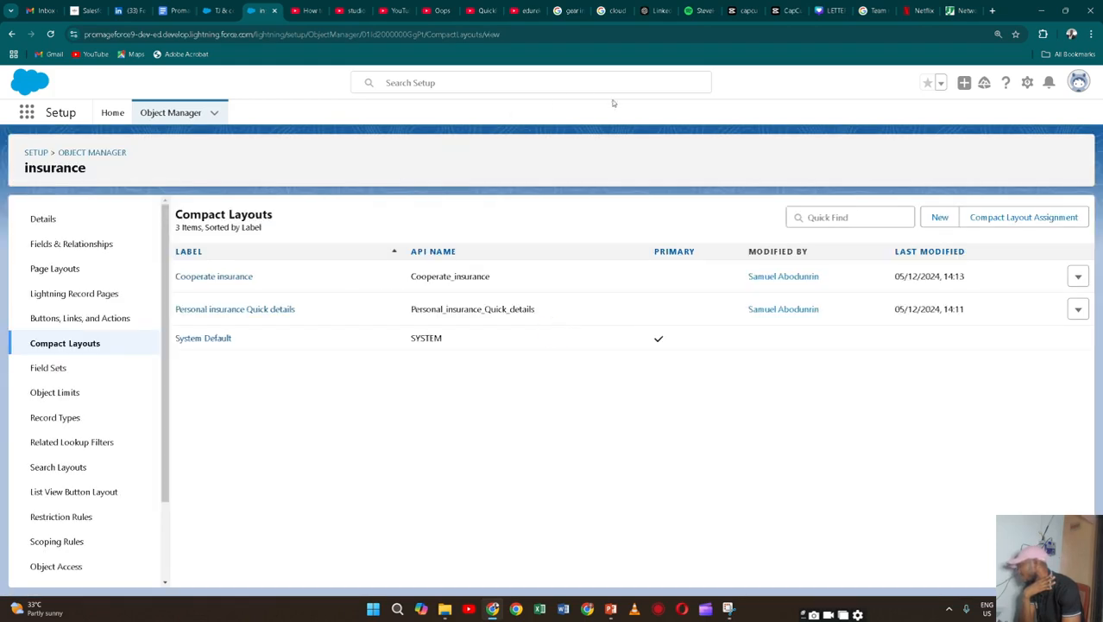
Edit the insurance object's compact layout assignment and set the primary compact layout to Personal insurance Quick details
{"action": "left_click", "coordinate": [1008, 221]}
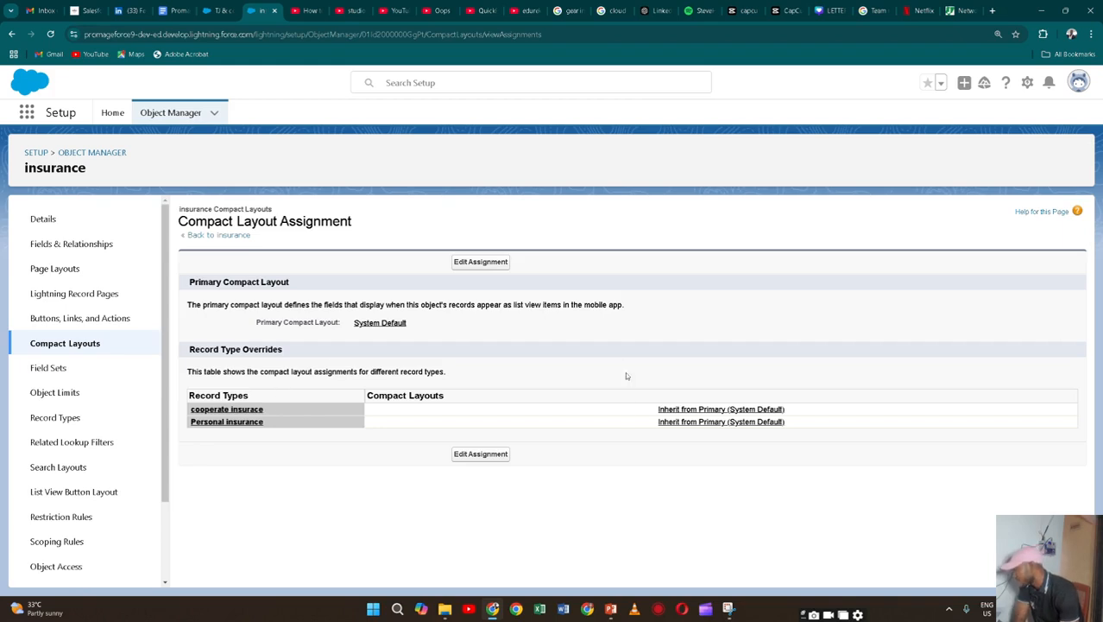
{"action": "left_click", "coordinate": [480, 455]}
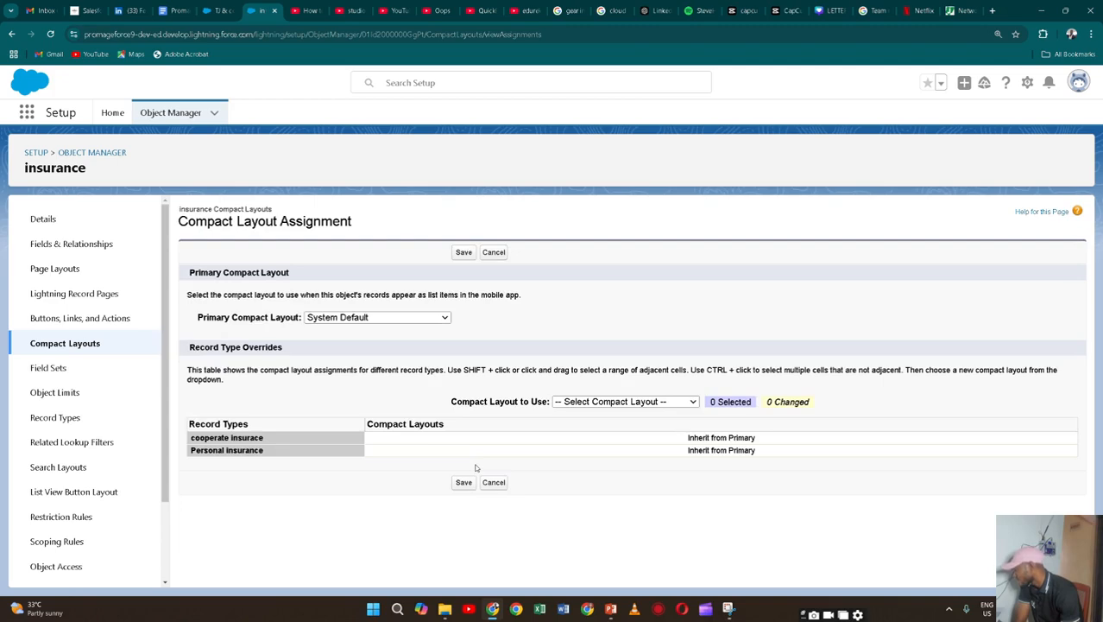
{"action": "left_click", "coordinate": [417, 319]}
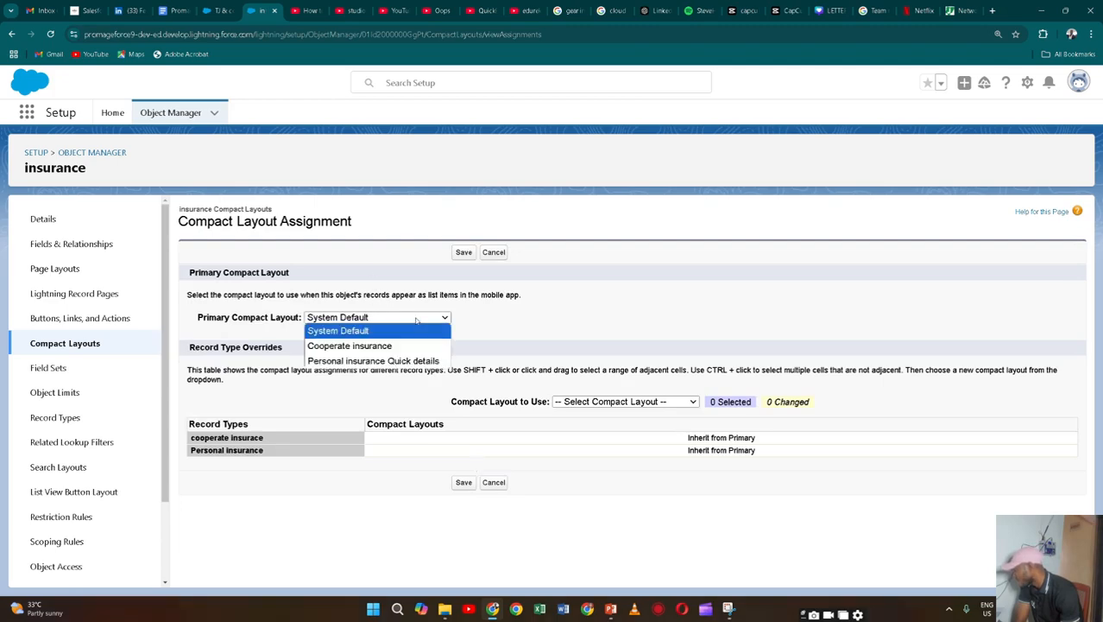
{"action": "left_click", "coordinate": [396, 362]}
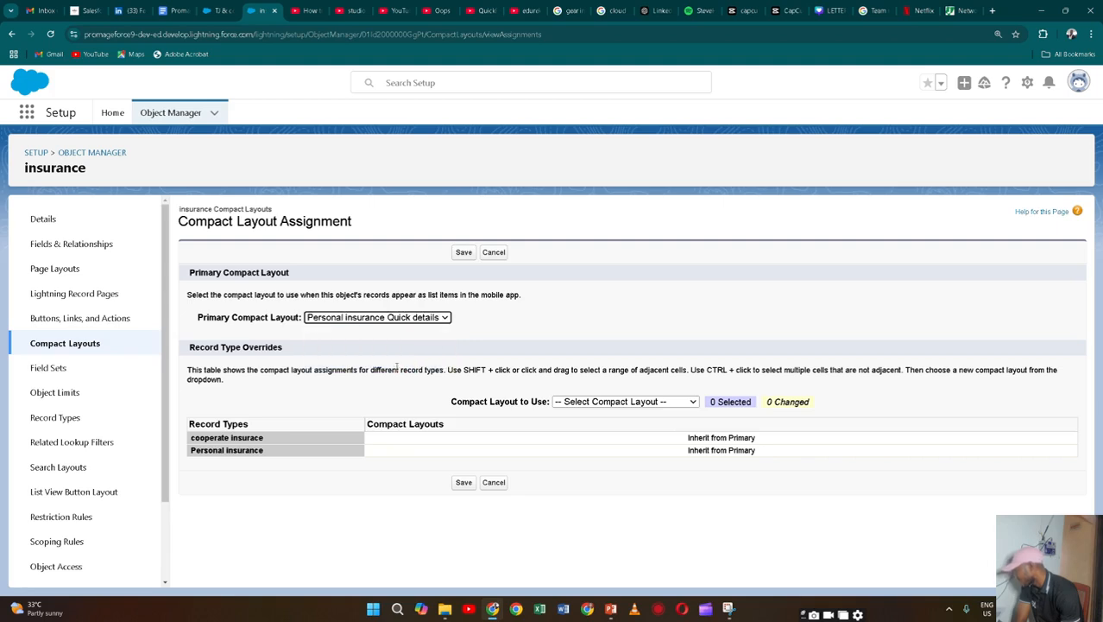
Assign the Personal insurance Quick details layout to the Personal insurance record type and save the assignment
{"action": "left_click", "coordinate": [305, 454]}
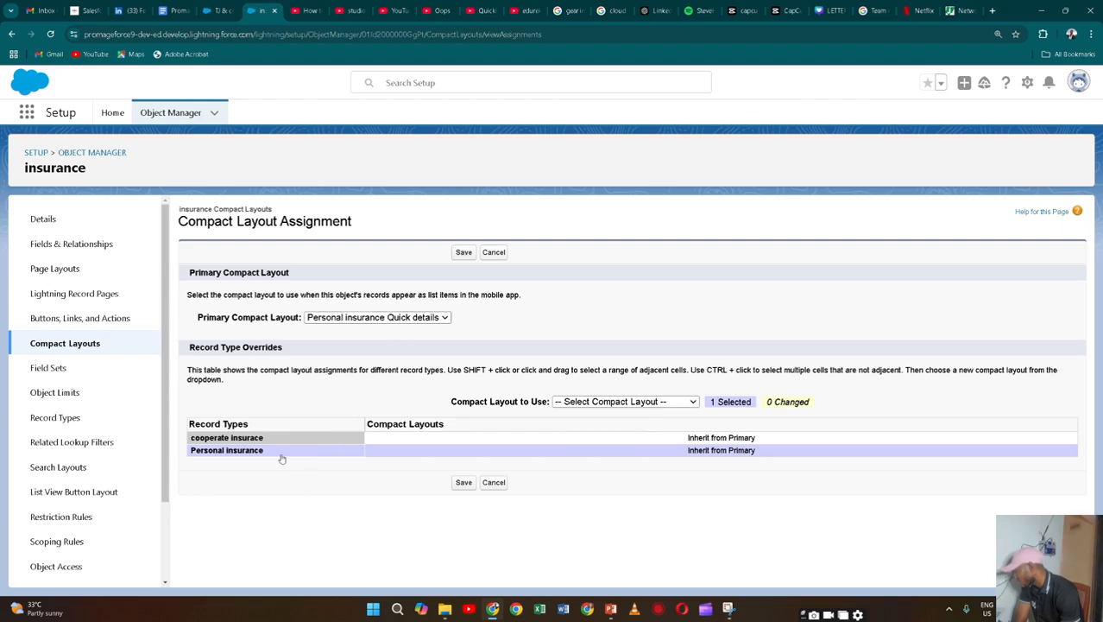
{"action": "left_click", "coordinate": [683, 403]}
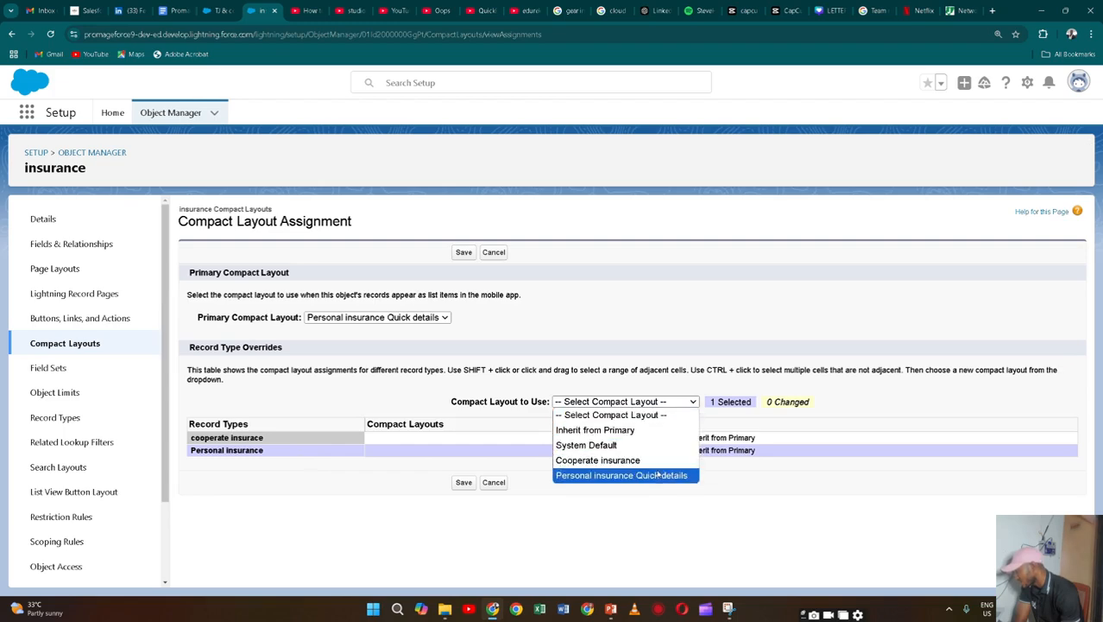
{"action": "left_click", "coordinate": [658, 476]}
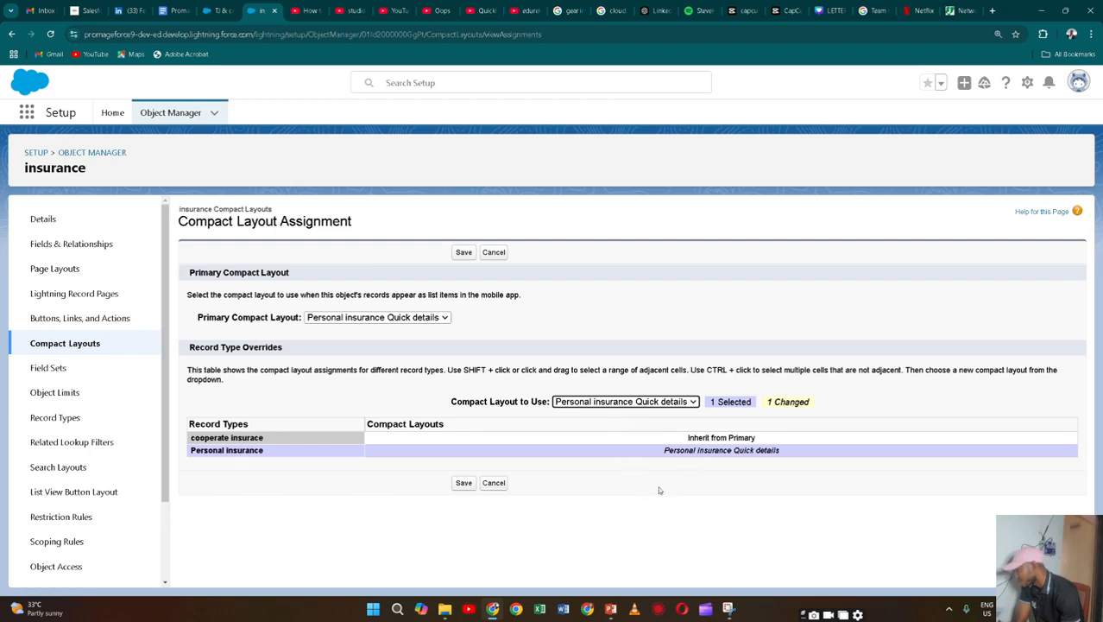
{"action": "left_click", "coordinate": [463, 484]}
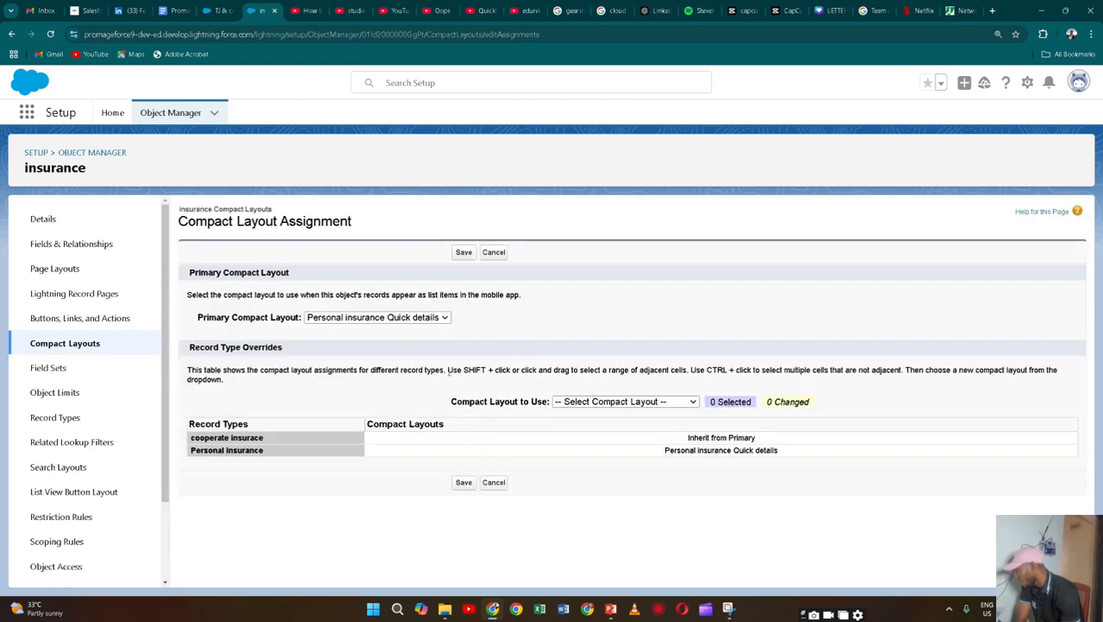
Set Cooperate insurance as the primary compact layout, assign it to the cooperate insurace record type as well, and save
{"action": "left_click", "coordinate": [438, 317]}
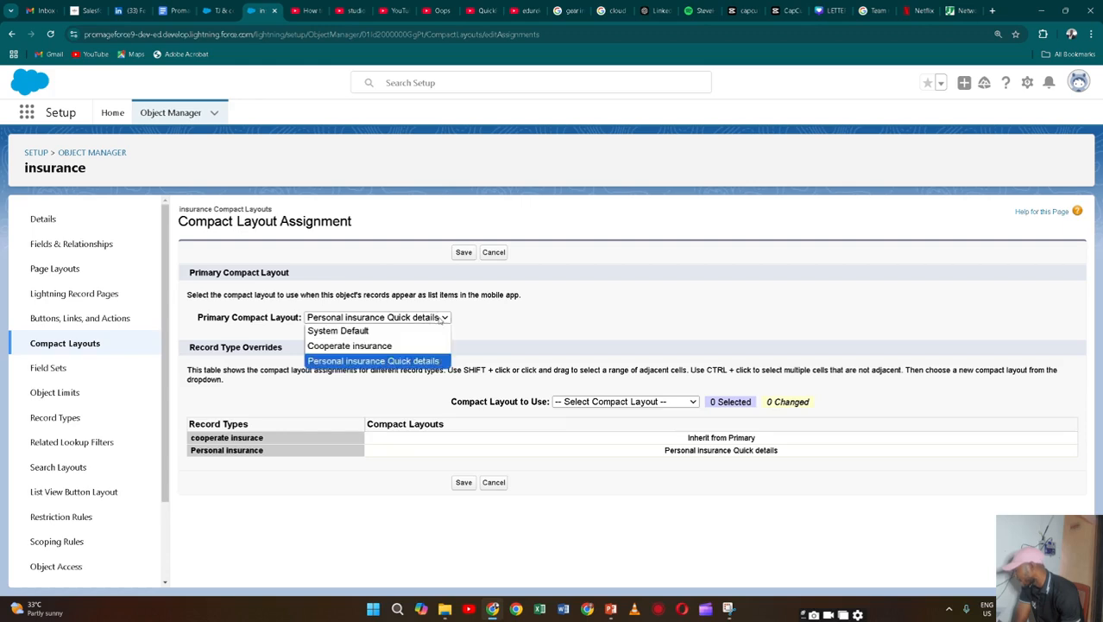
{"action": "left_click", "coordinate": [423, 346]}
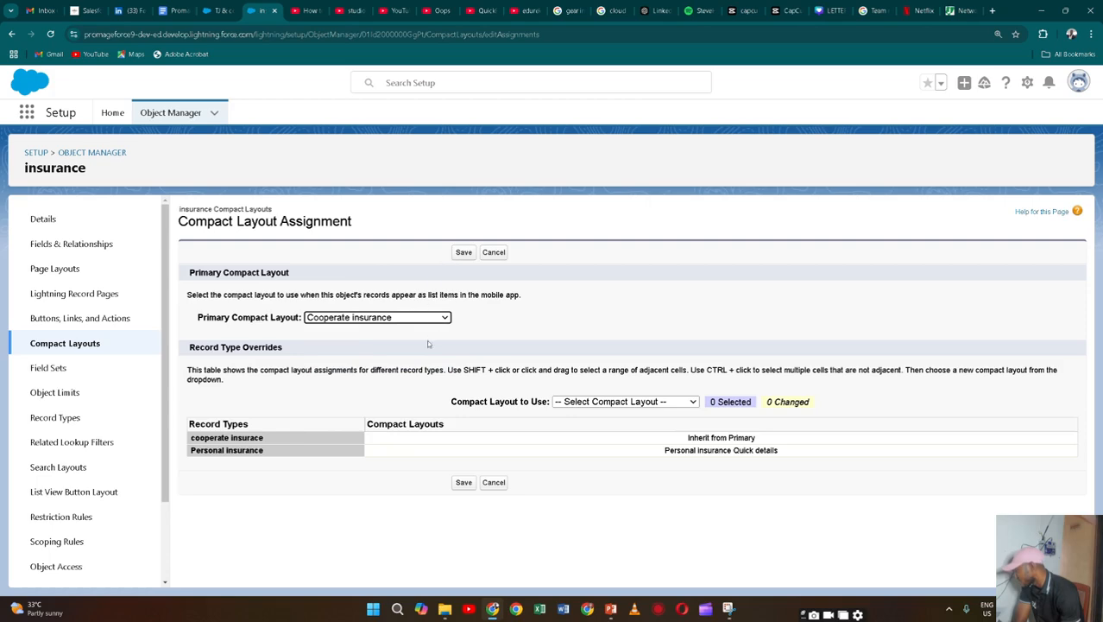
{"action": "left_click", "coordinate": [227, 437]}
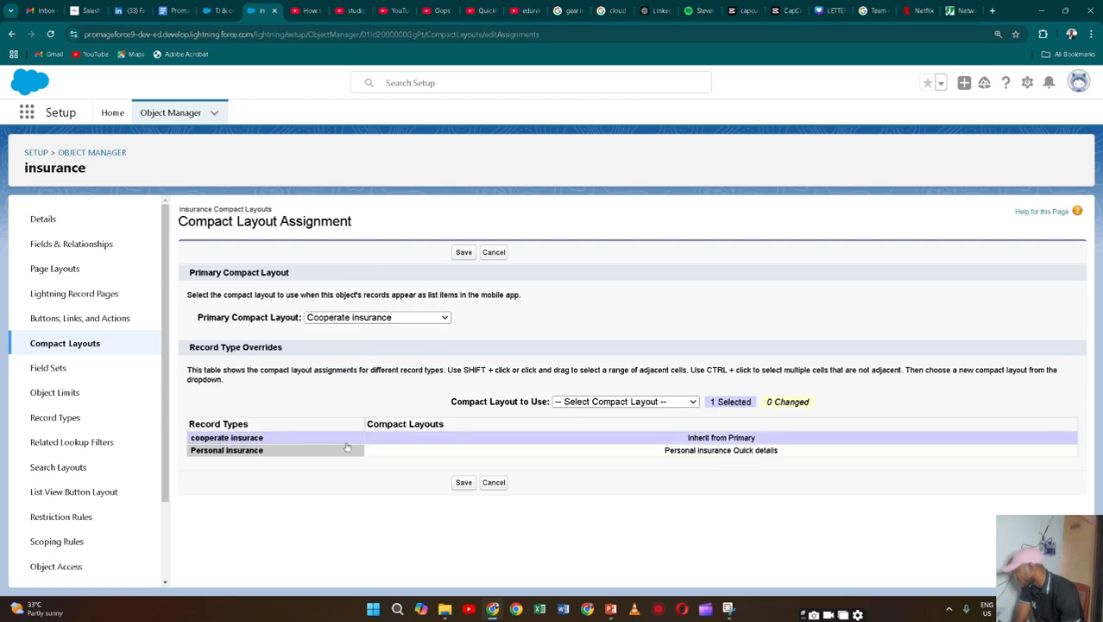
{"action": "left_click", "coordinate": [679, 401]}
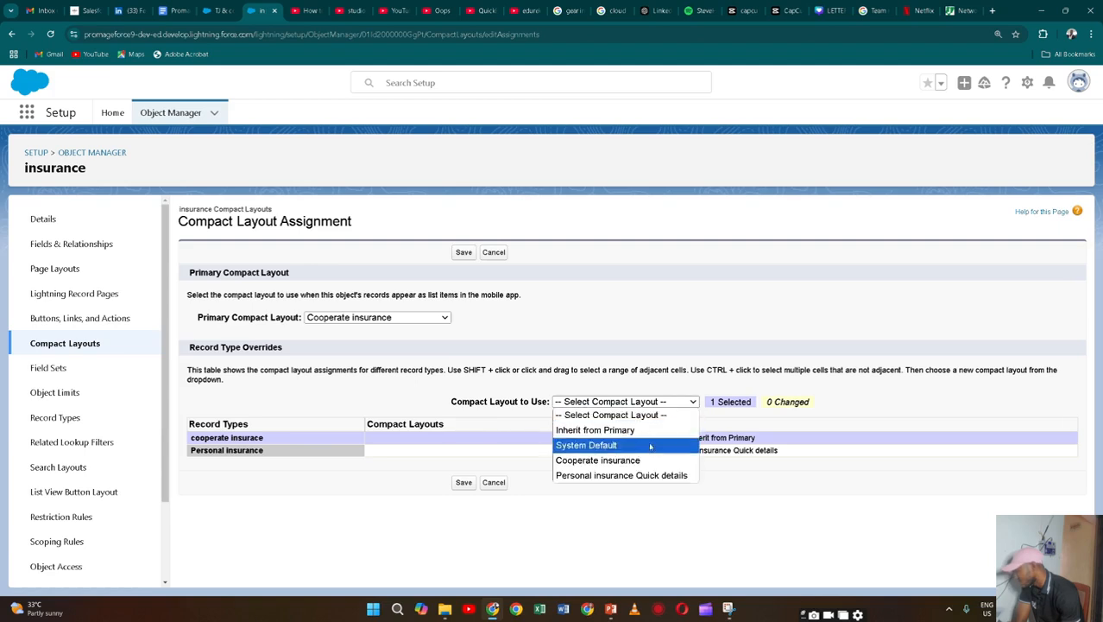
{"action": "left_click", "coordinate": [648, 460]}
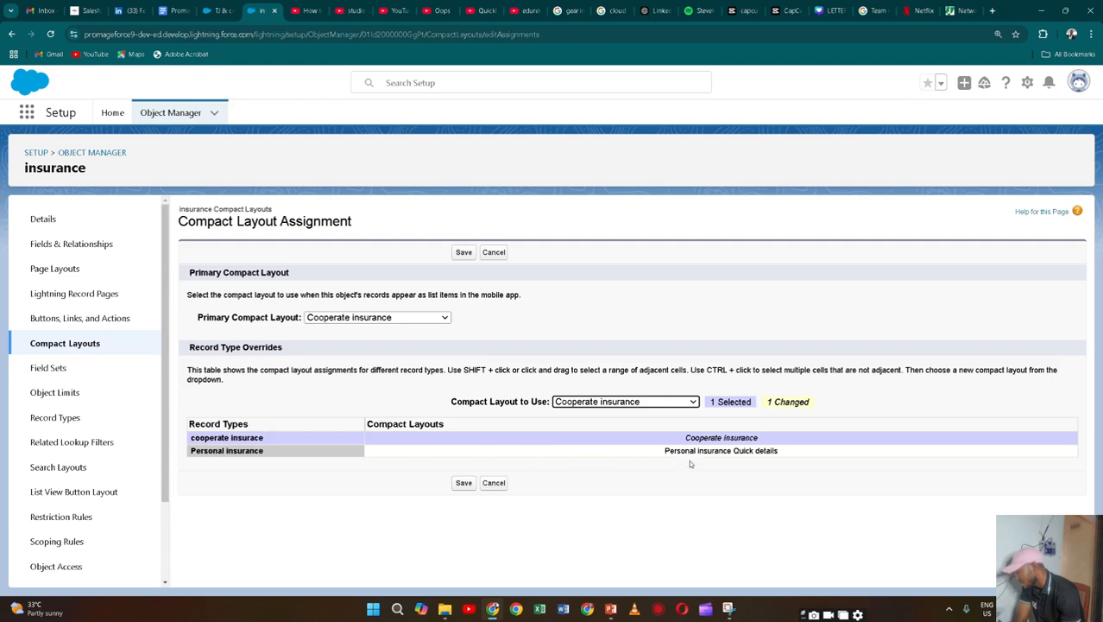
{"action": "left_click", "coordinate": [462, 482]}
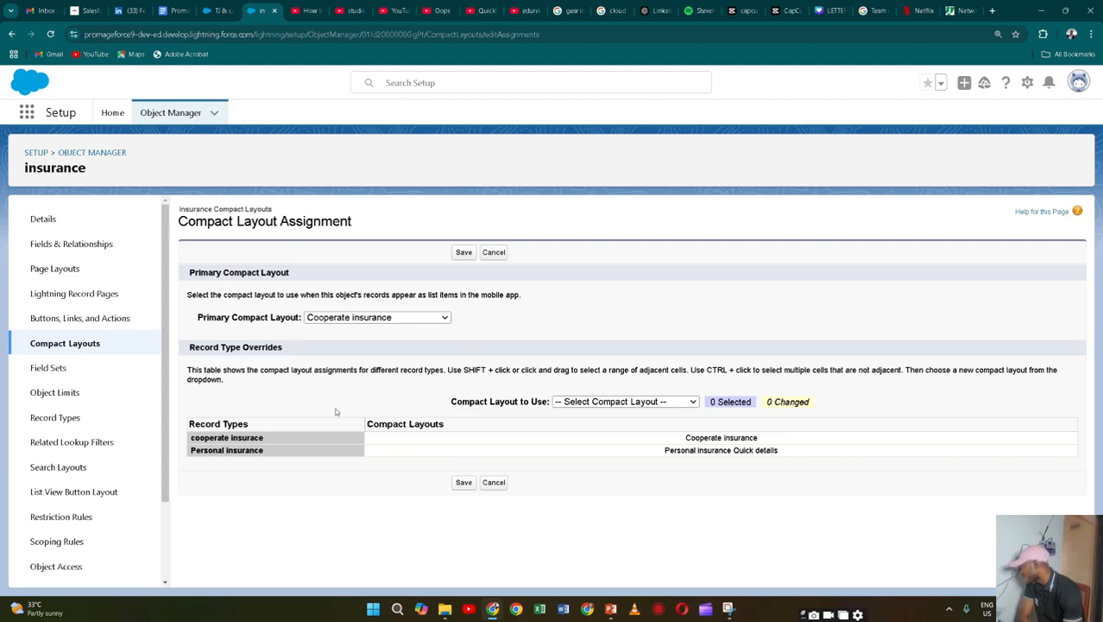
Go to the insurances list in the Sales app, view the All list and switch to the personal insurance list view
{"action": "key", "text": "ctrl+shift+Tab"}
{"action": "left_click", "coordinate": [970, 113]}
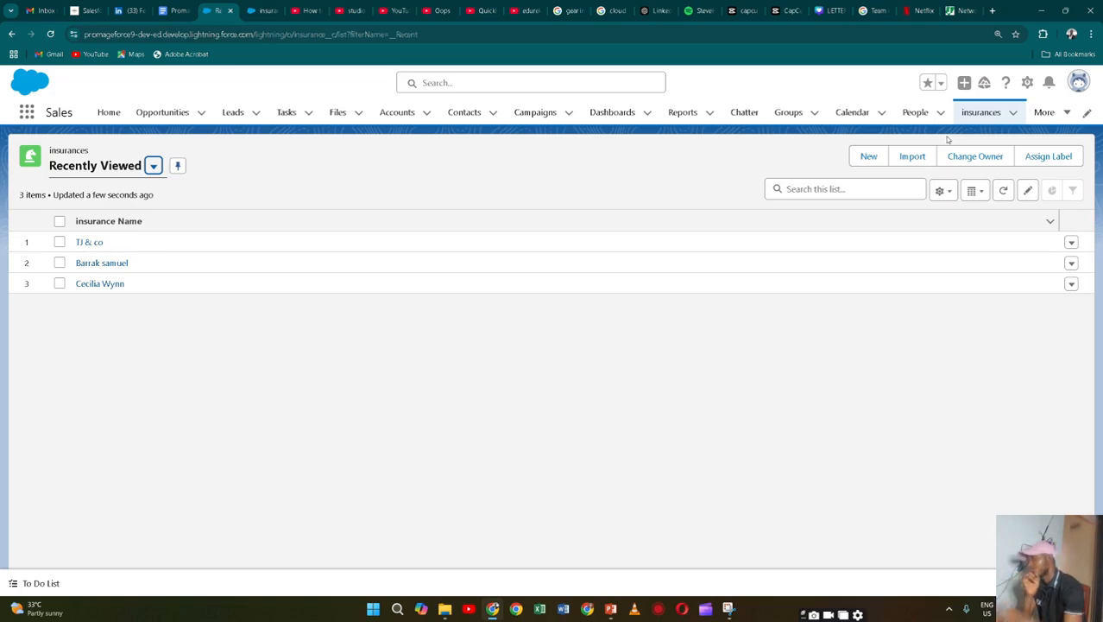
{"action": "left_click", "coordinate": [153, 167]}
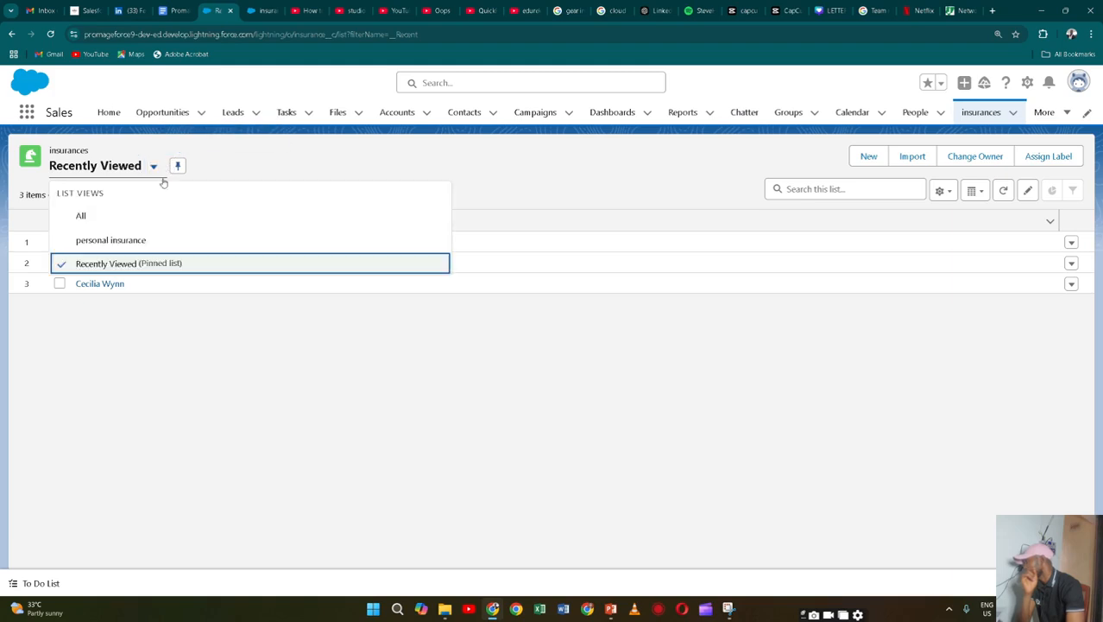
{"action": "left_click", "coordinate": [156, 217]}
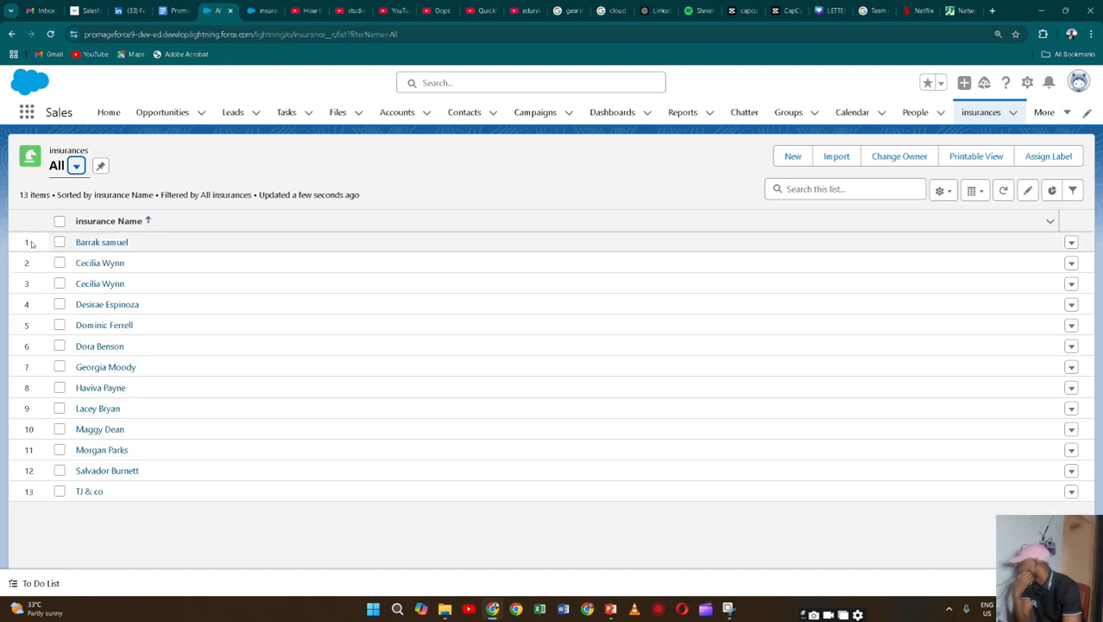
{"action": "left_click", "coordinate": [75, 166]}
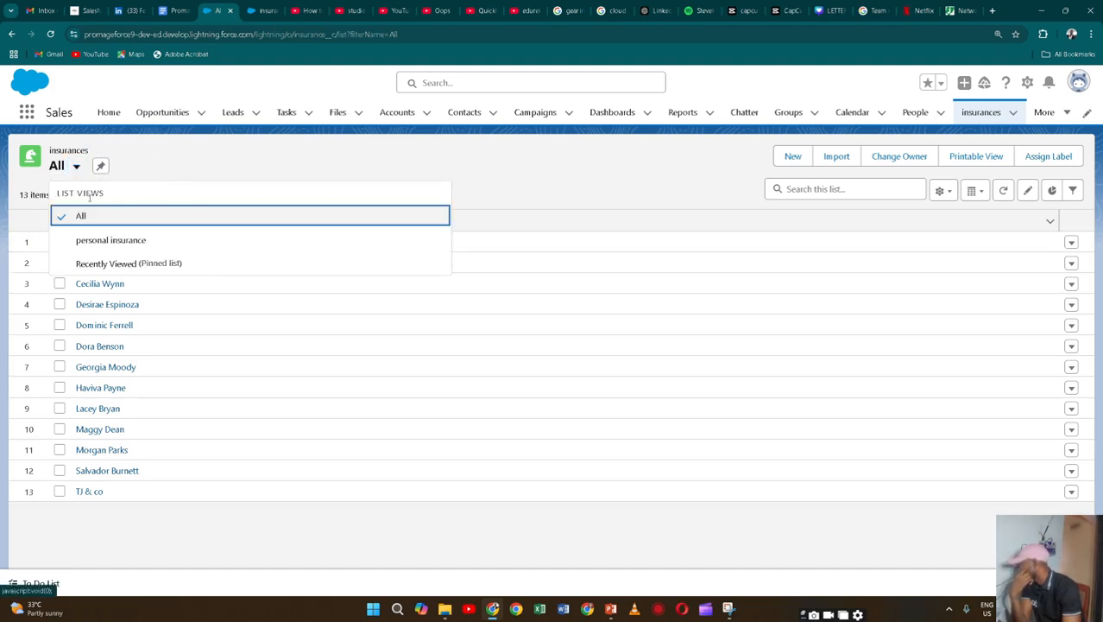
{"action": "left_click", "coordinate": [113, 242]}
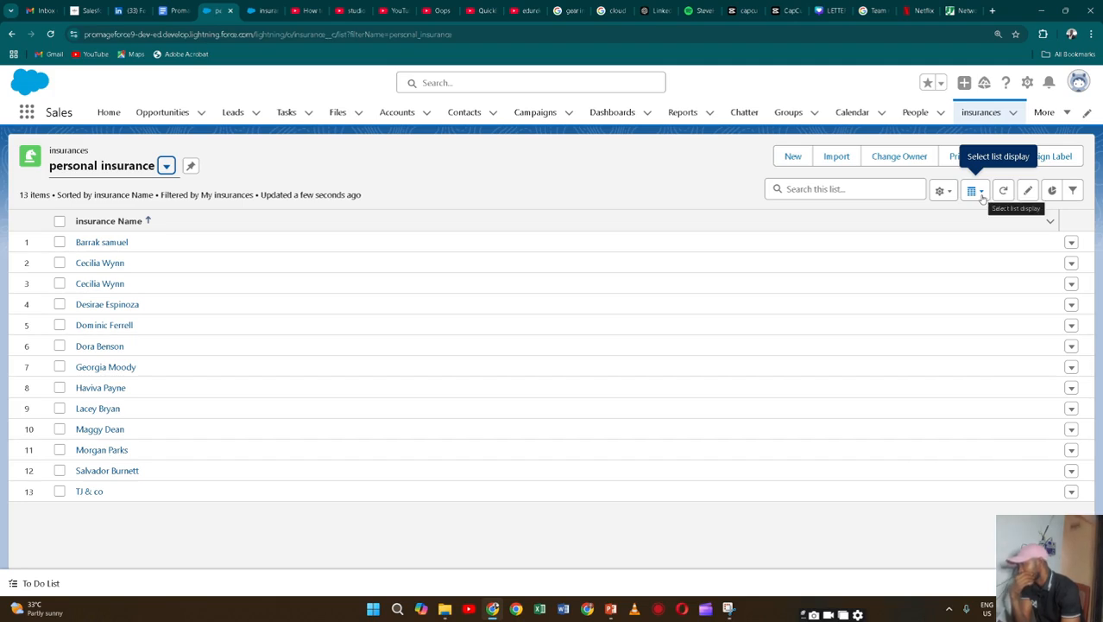
Show the filters of the personal insurance list view and add a new filter
{"action": "left_click", "coordinate": [1074, 192]}
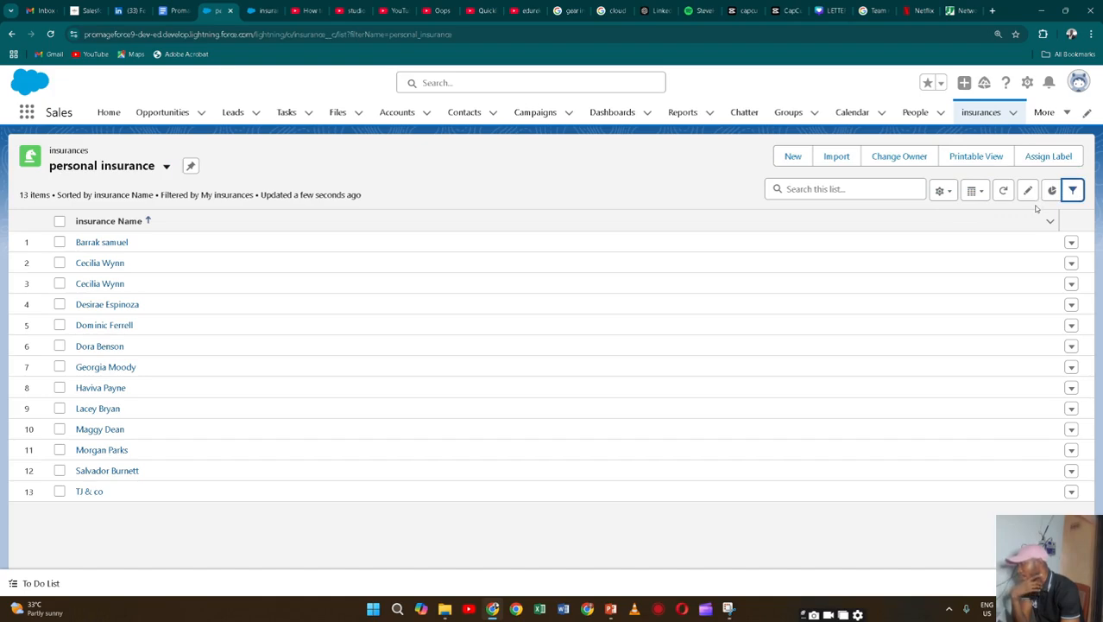
{"action": "left_click", "coordinate": [1072, 190]}
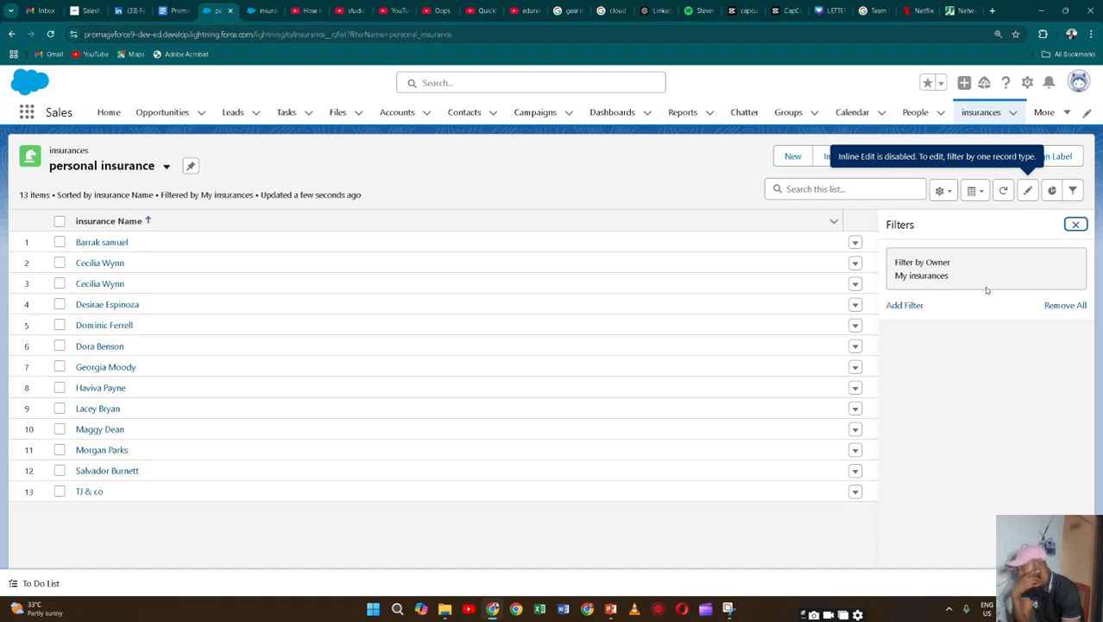
{"action": "left_click", "coordinate": [906, 306]}
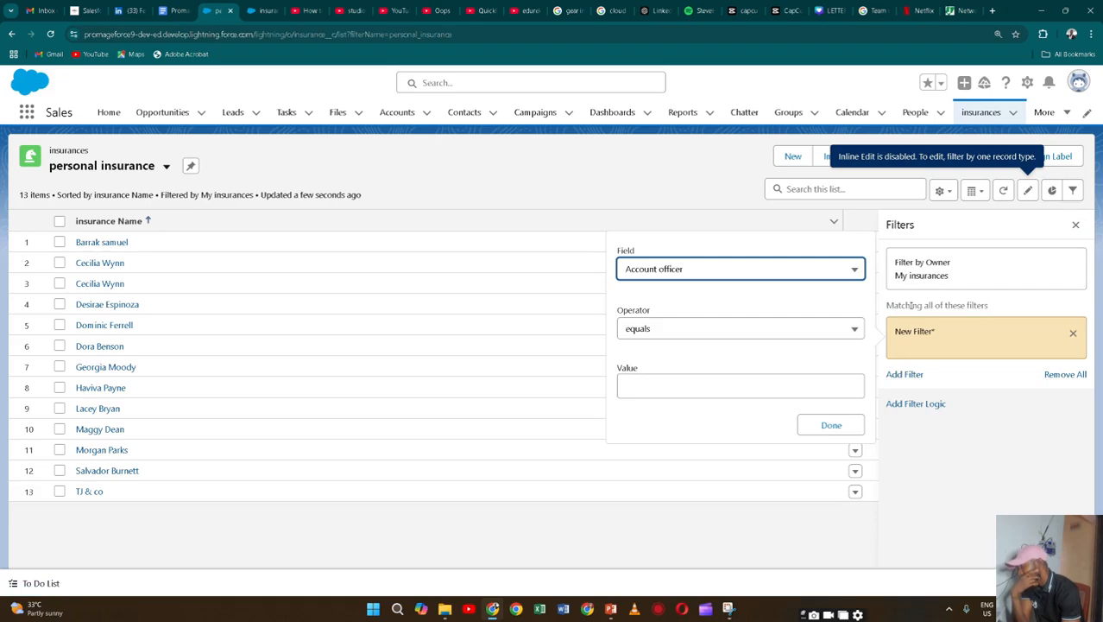
Look through the available fields and set the new filter's field to Process
{"action": "left_click", "coordinate": [858, 269]}
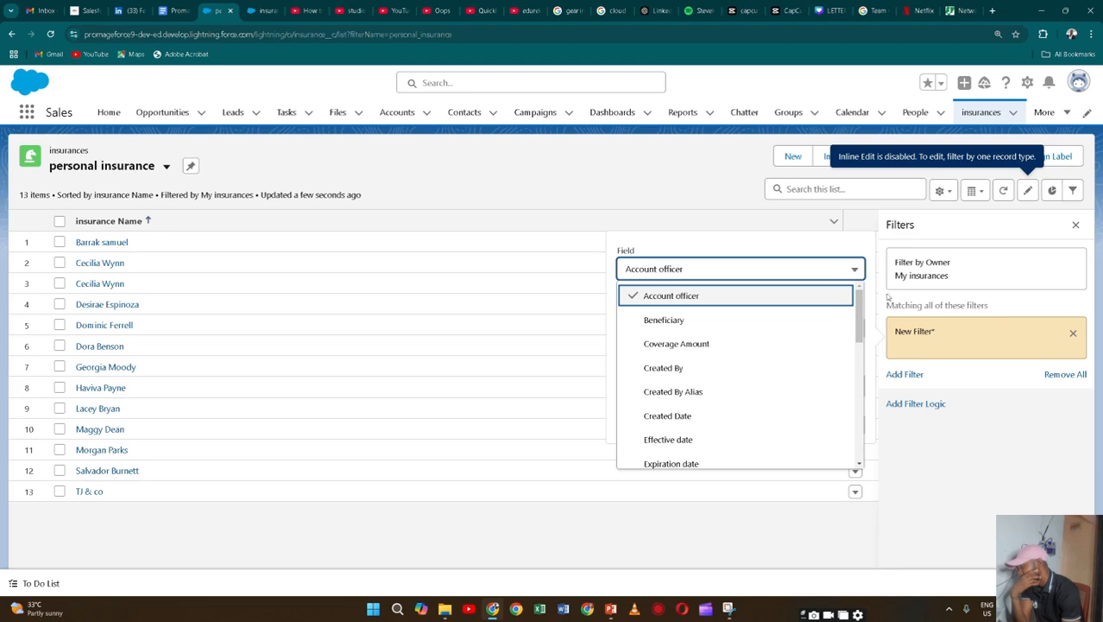
{"action": "scroll", "coordinate": [763, 382], "scroll_direction": "down", "scroll_amount": 2}
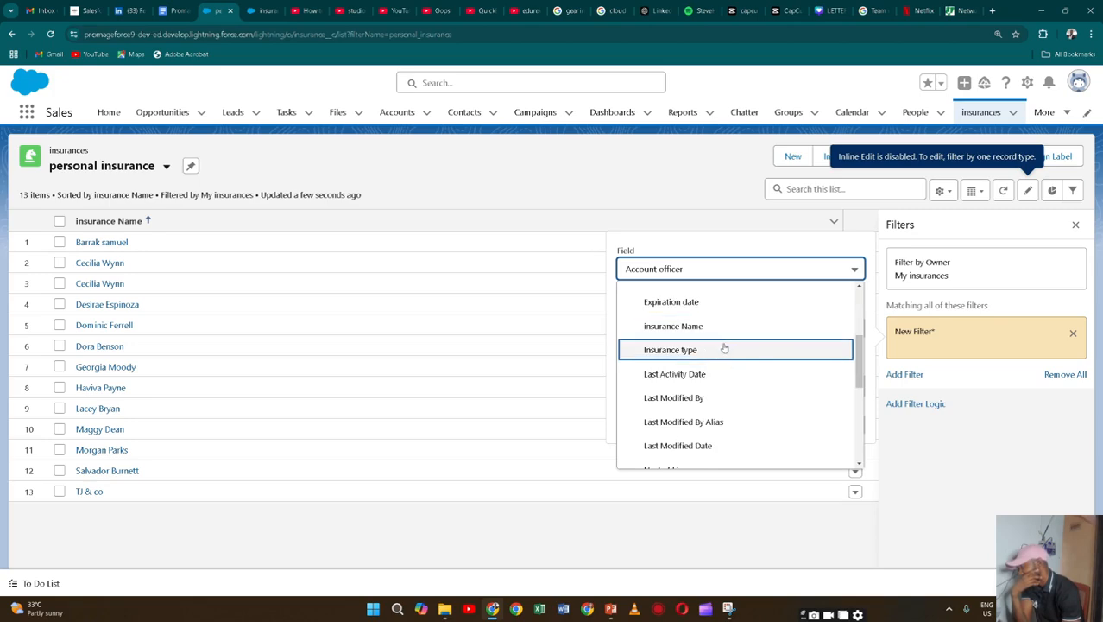
{"action": "scroll", "coordinate": [716, 331], "scroll_direction": "up", "scroll_amount": 2}
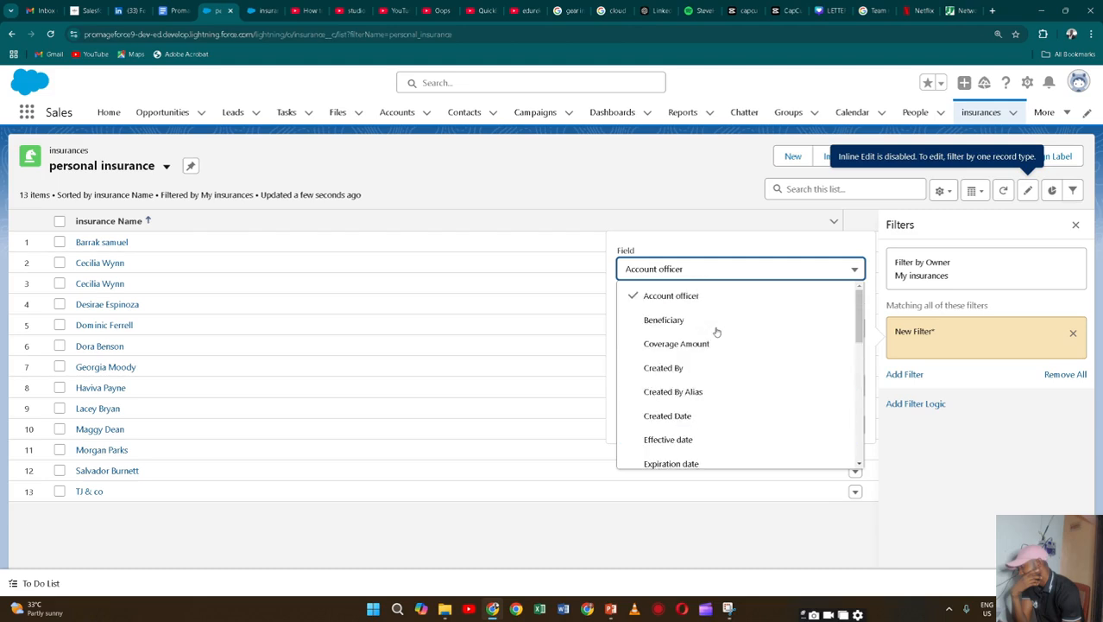
{"action": "left_click", "coordinate": [853, 276]}
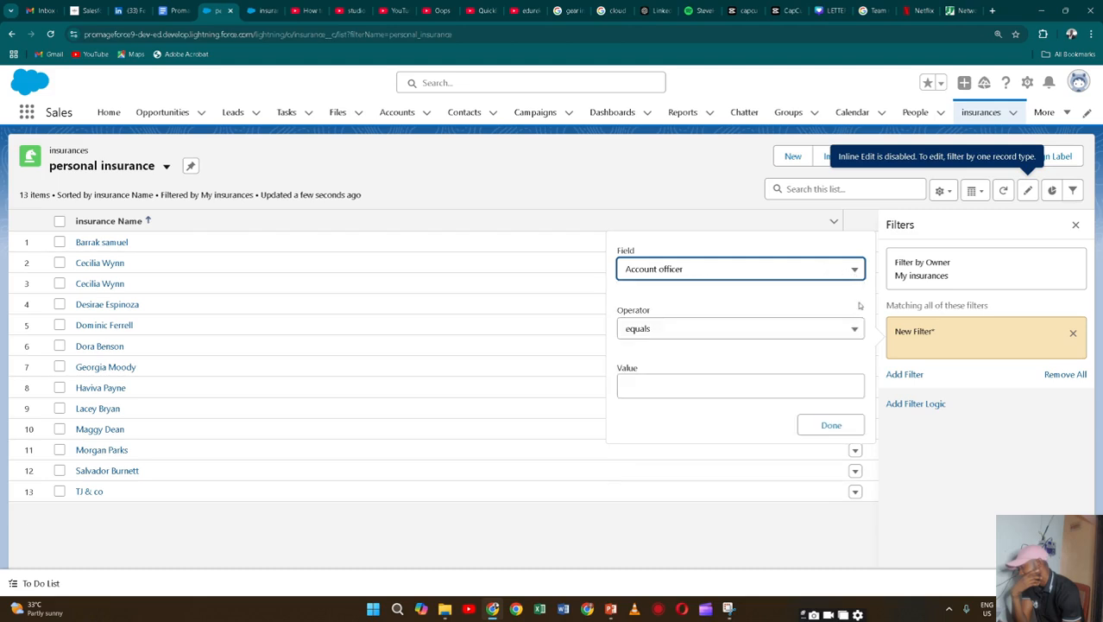
{"action": "left_click", "coordinate": [993, 344]}
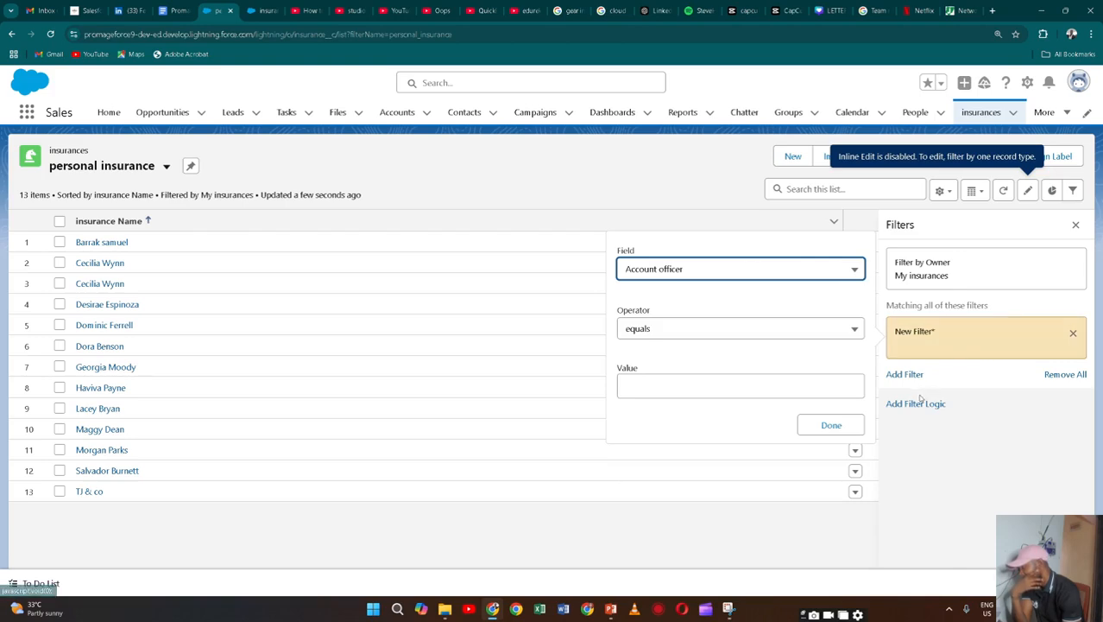
{"action": "left_click", "coordinate": [856, 271]}
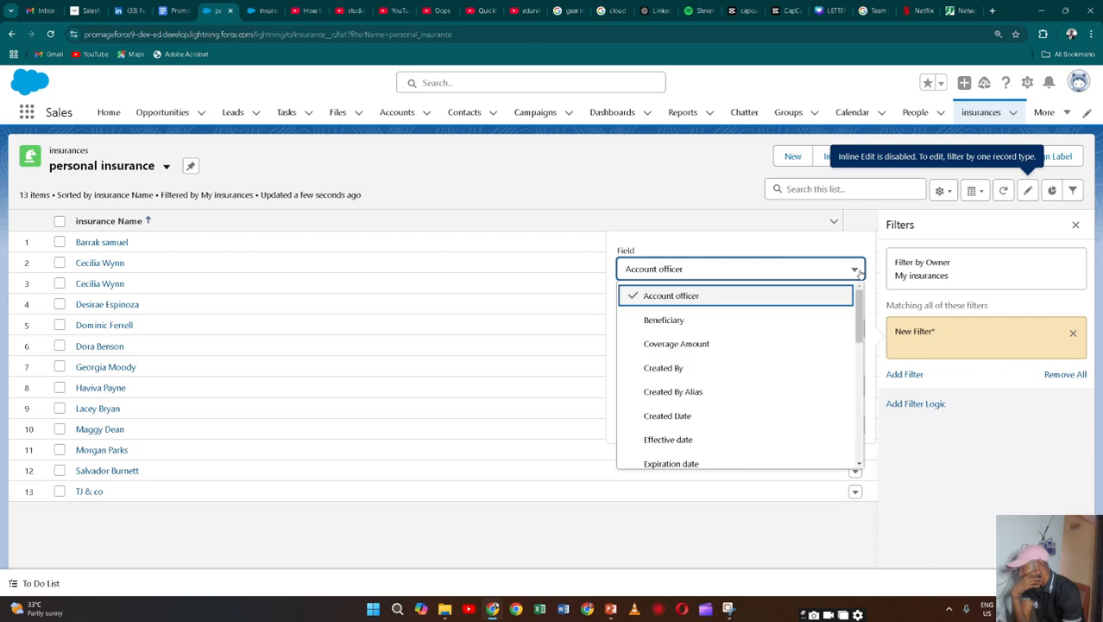
{"action": "scroll", "coordinate": [765, 357], "scroll_direction": "down", "scroll_amount": 2}
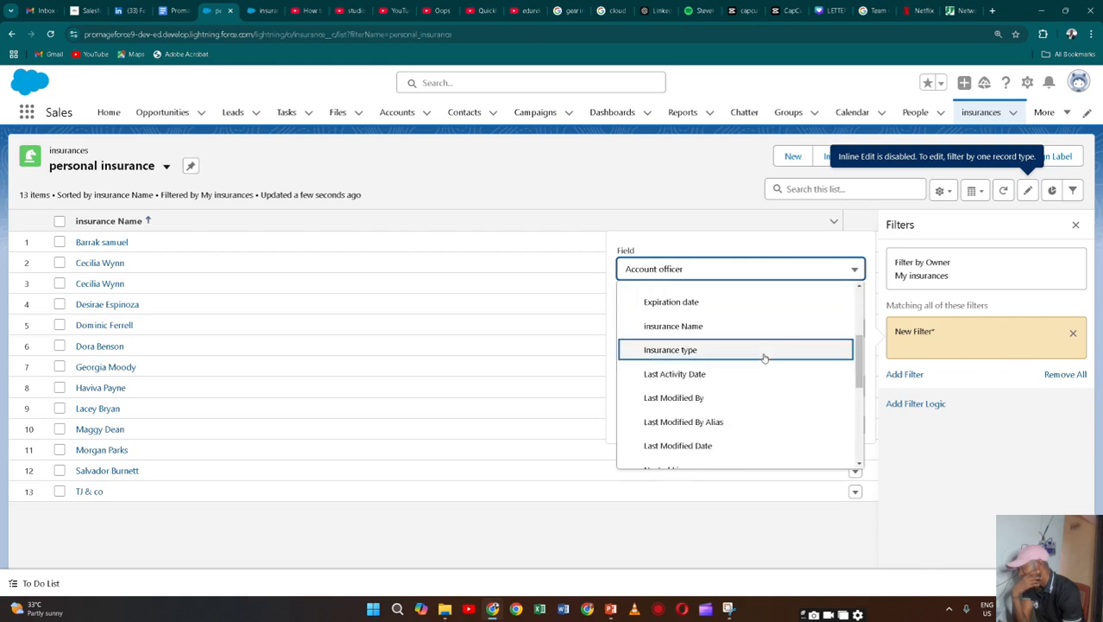
{"action": "scroll", "coordinate": [765, 358], "scroll_direction": "down", "scroll_amount": 4}
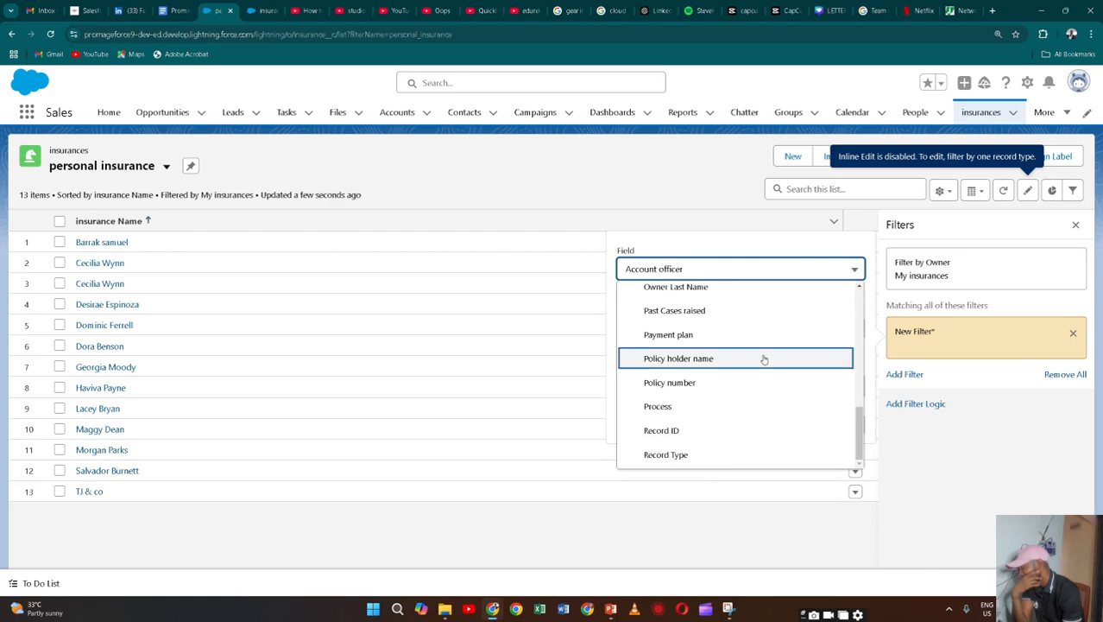
{"action": "left_click", "coordinate": [761, 405]}
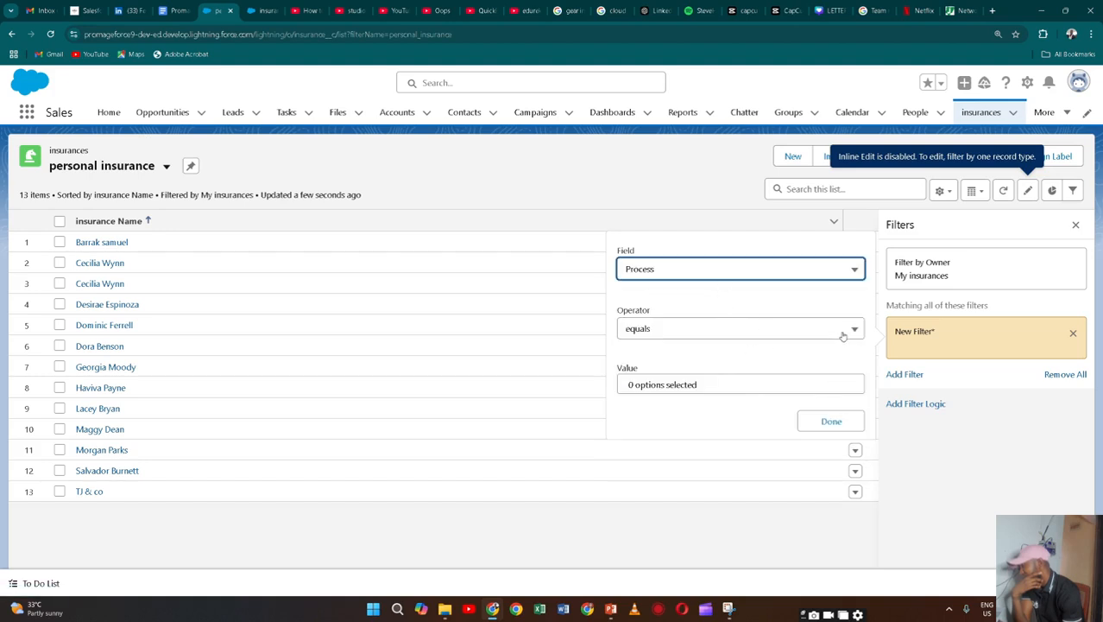
Set the Process filter to equal ID verification and finish the filter entry
{"action": "left_click", "coordinate": [818, 385]}
{"action": "left_click", "coordinate": [817, 385]}
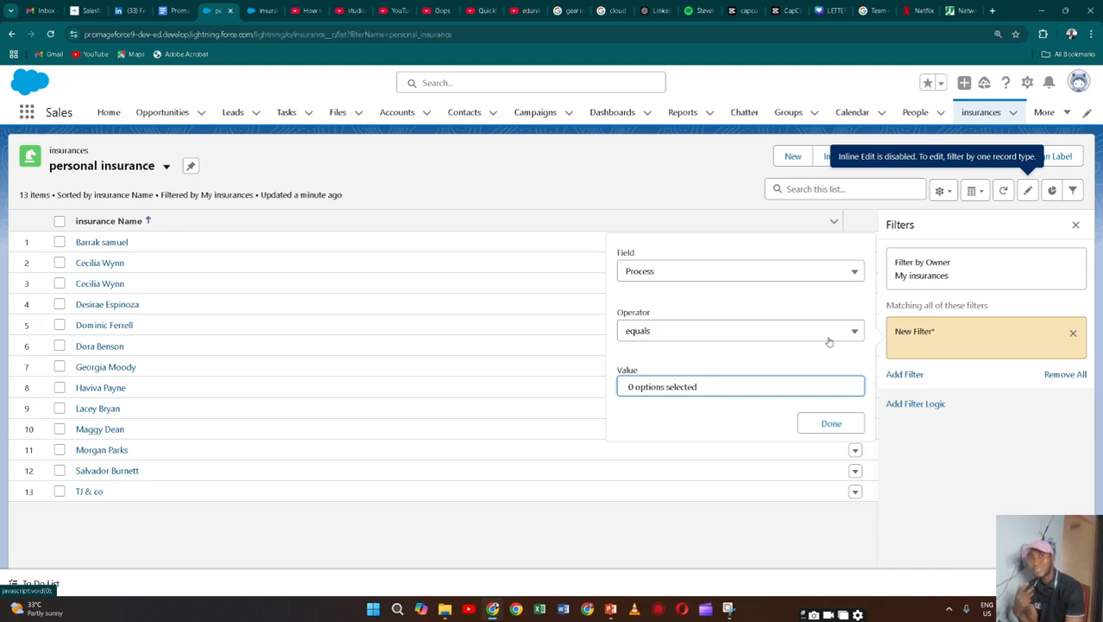
{"action": "left_click", "coordinate": [847, 389]}
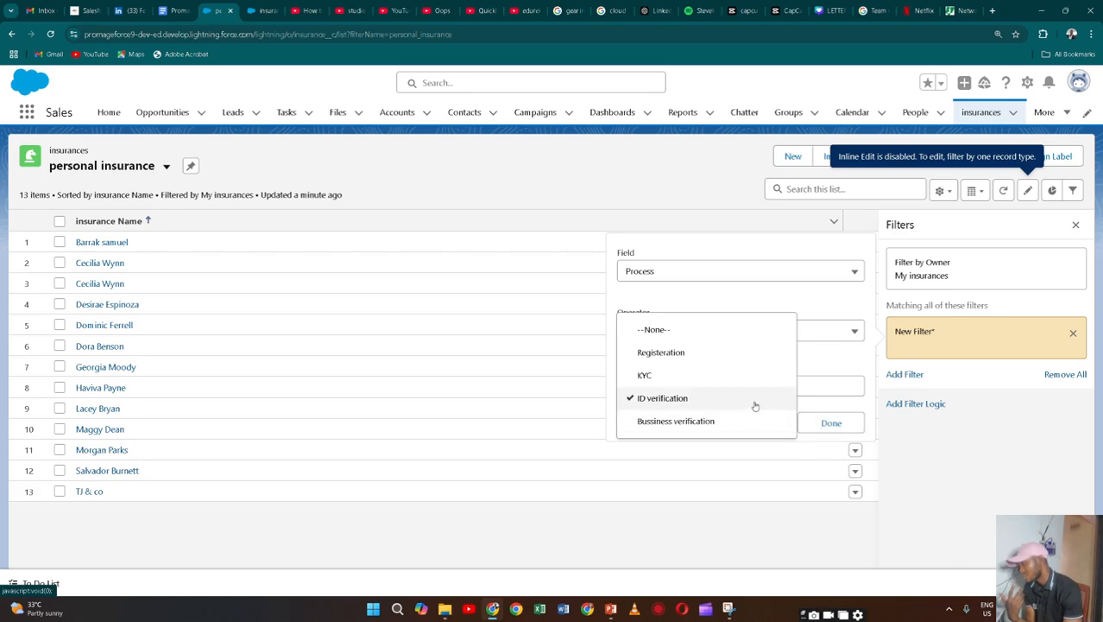
{"action": "left_click", "coordinate": [753, 402]}
{"action": "left_click", "coordinate": [780, 403]}
{"action": "left_click", "coordinate": [830, 423]}
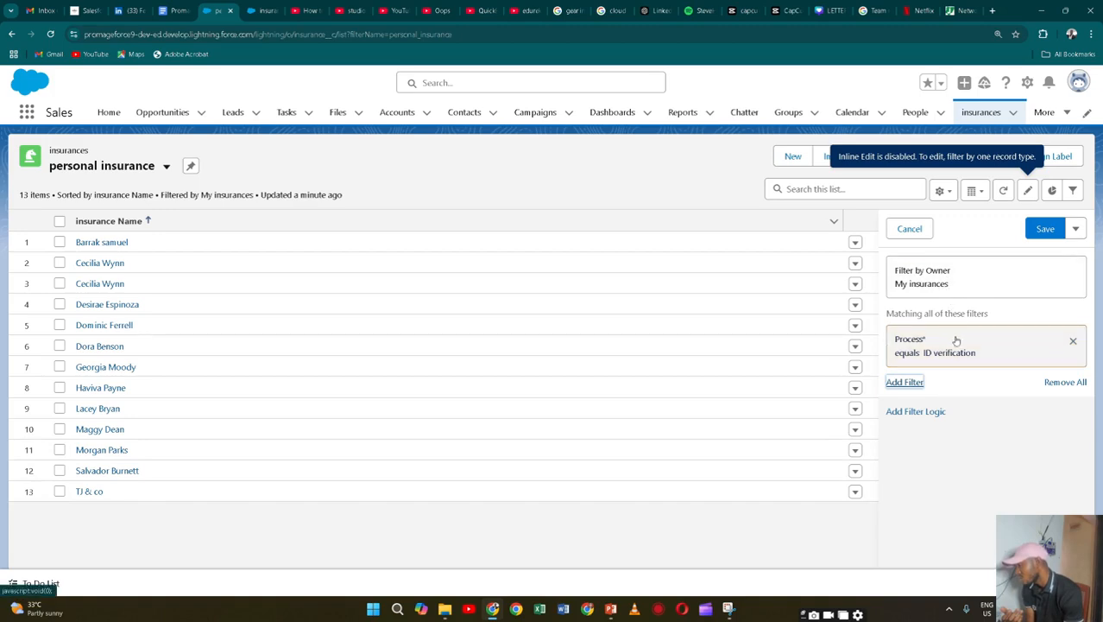
Review the Process filter's criteria and save the filters of the personal insurance list view
{"action": "left_click", "coordinate": [980, 354]}
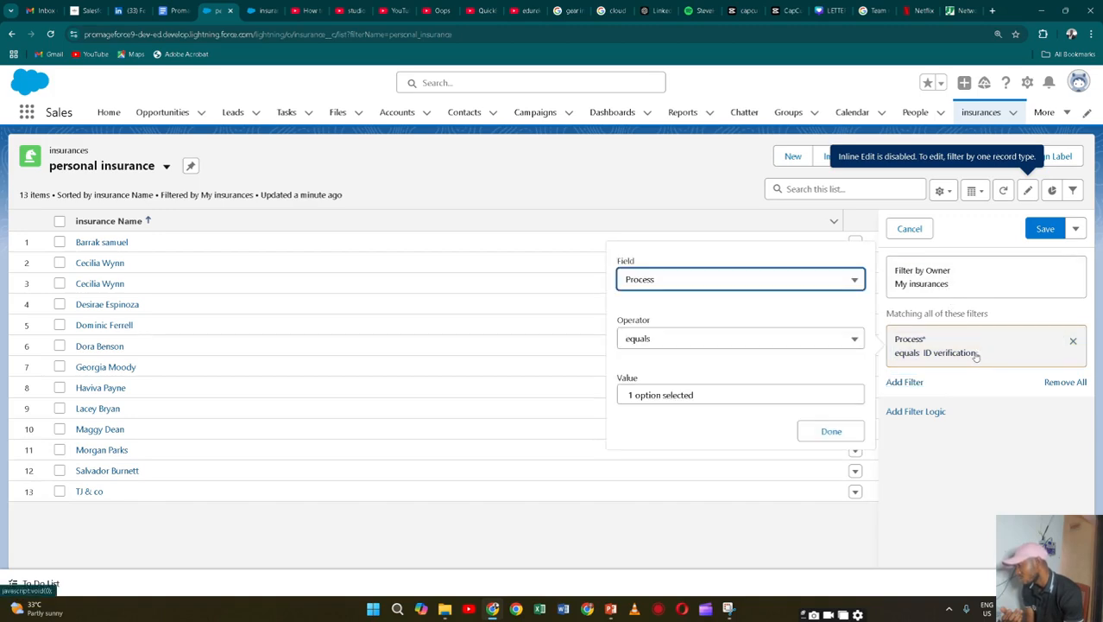
{"action": "left_click", "coordinate": [821, 431]}
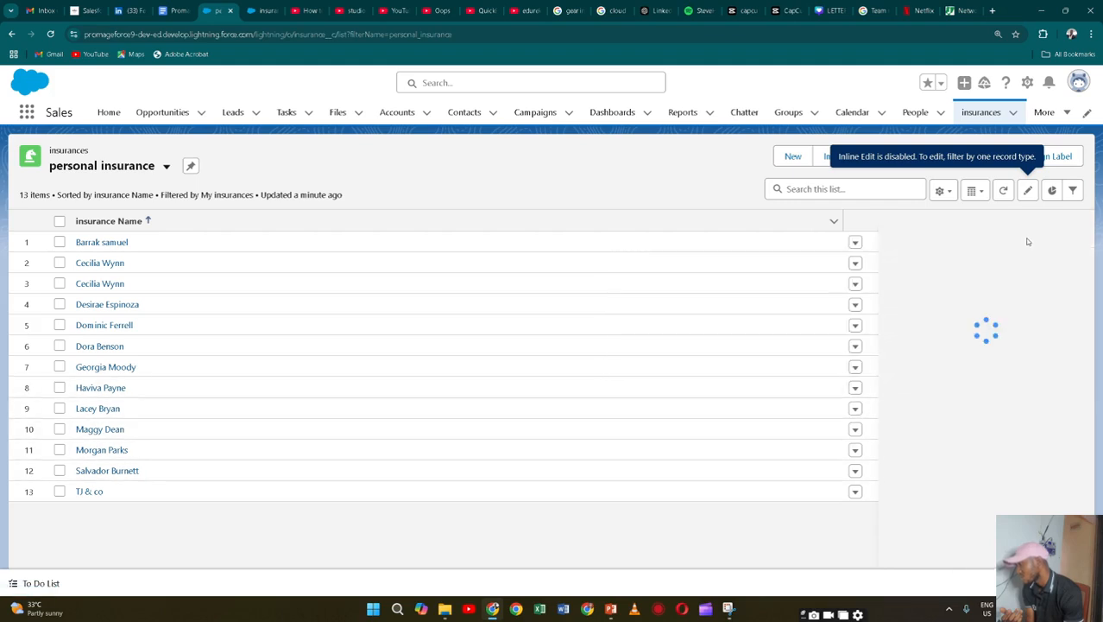
{"action": "left_click", "coordinate": [1042, 230]}
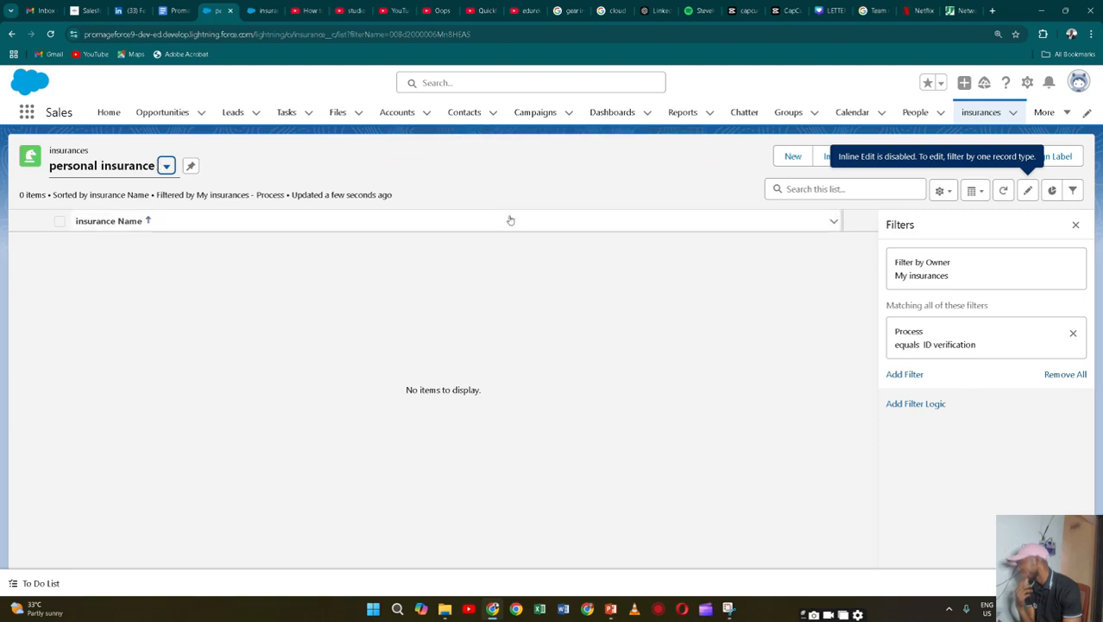
Start a new insurances list view named "cooperate insunrance" with the API name cooperate_insunrance
{"action": "left_click", "coordinate": [167, 165]}
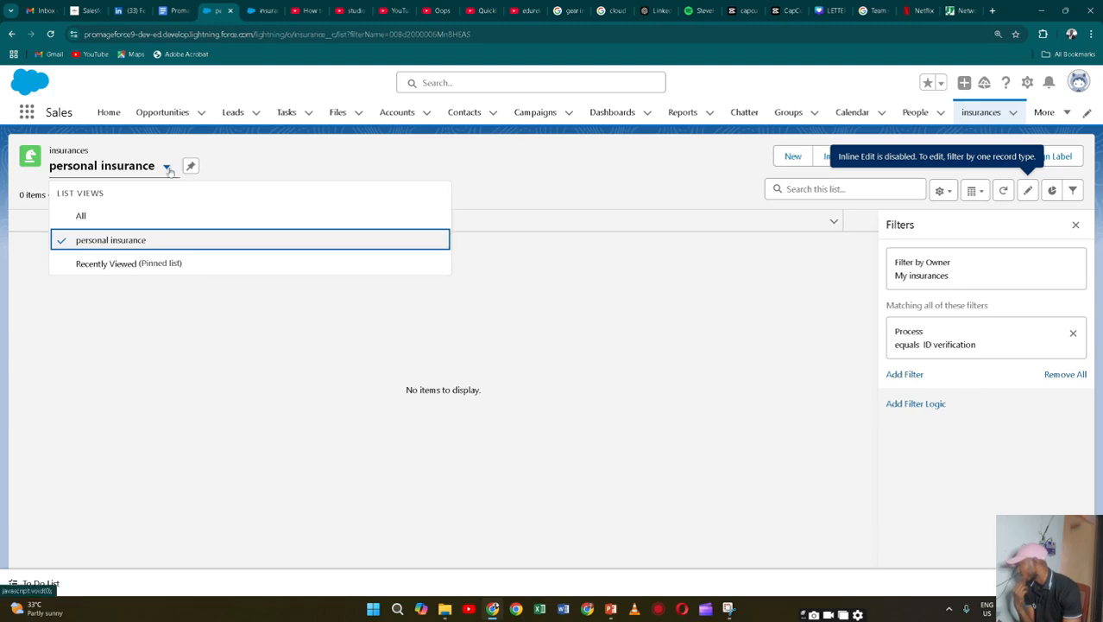
{"action": "left_click", "coordinate": [922, 190]}
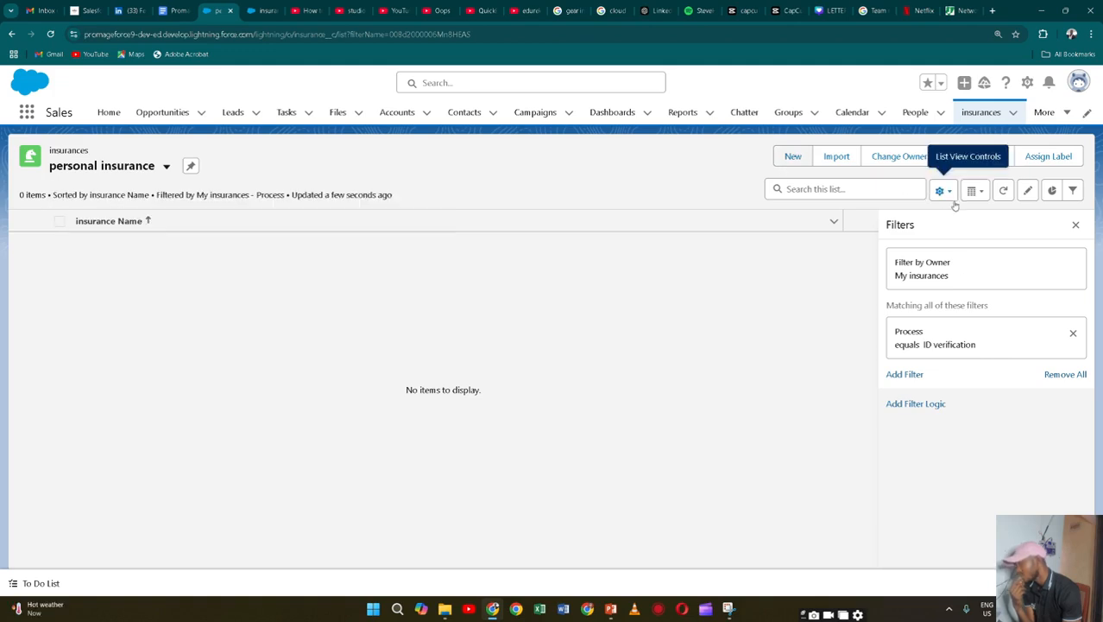
{"action": "left_click", "coordinate": [944, 192]}
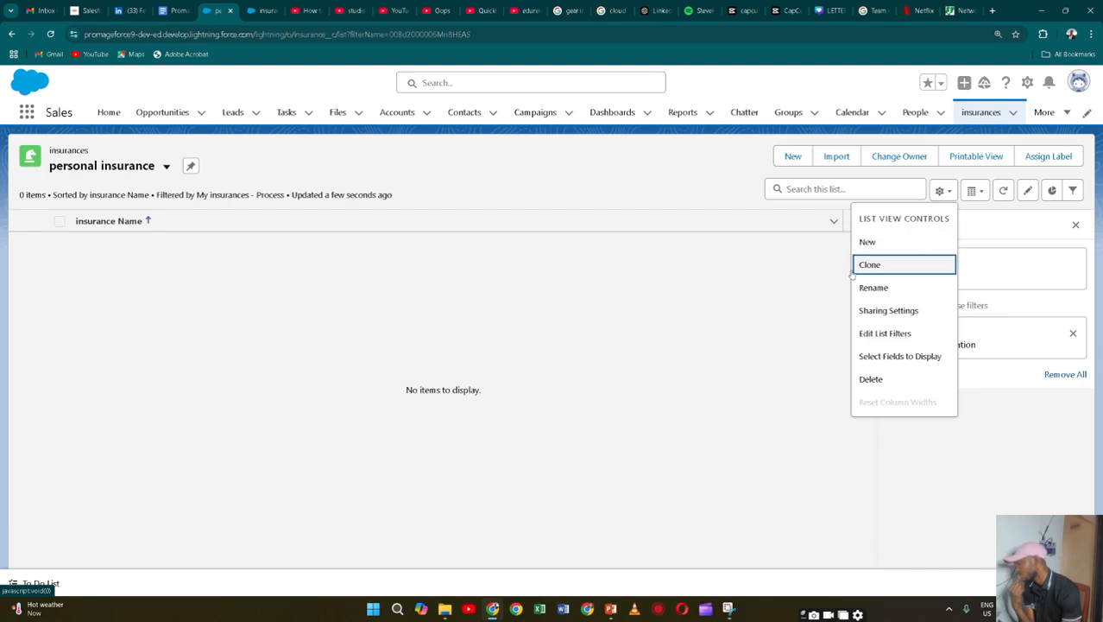
{"action": "key", "text": "Escape"}
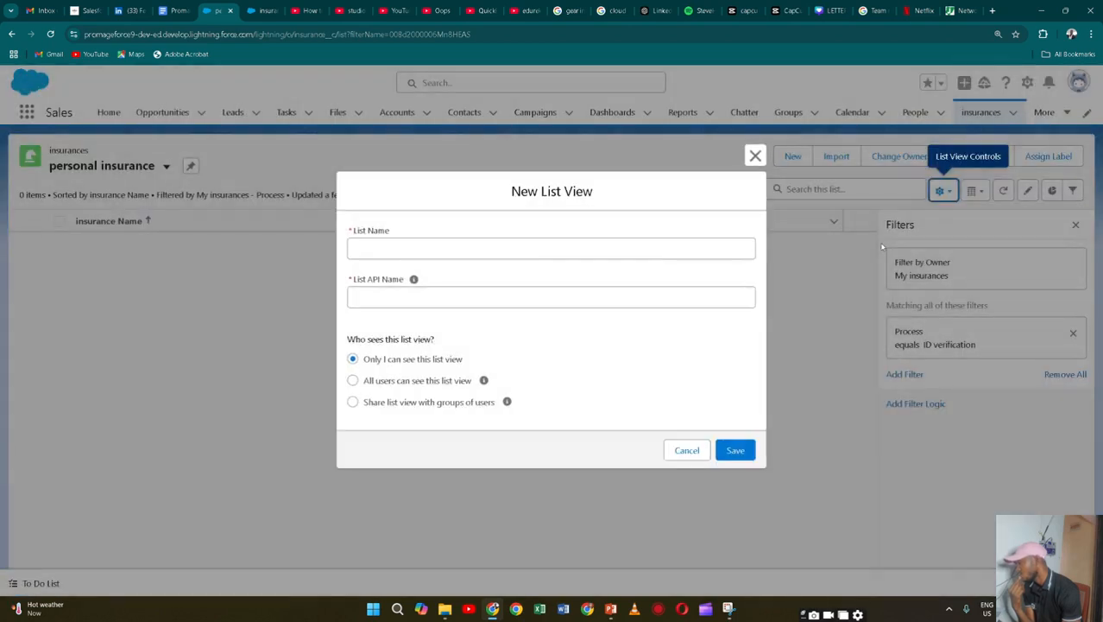
{"action": "left_click", "coordinate": [681, 247]}
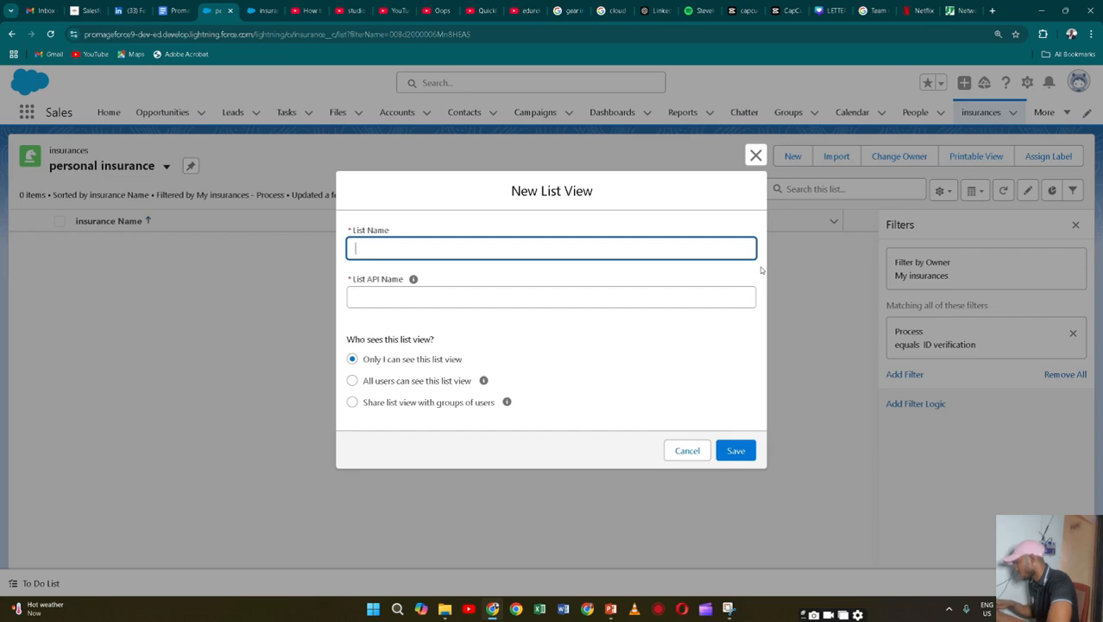
{"action": "type", "text": "coo"}
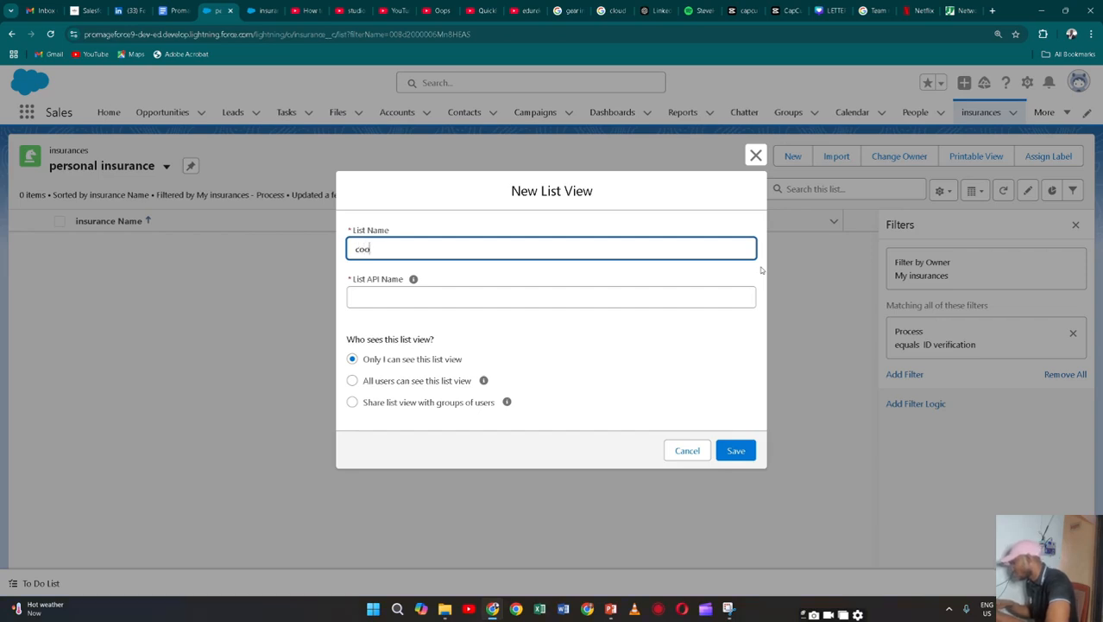
{"action": "type", "text": "pera"}
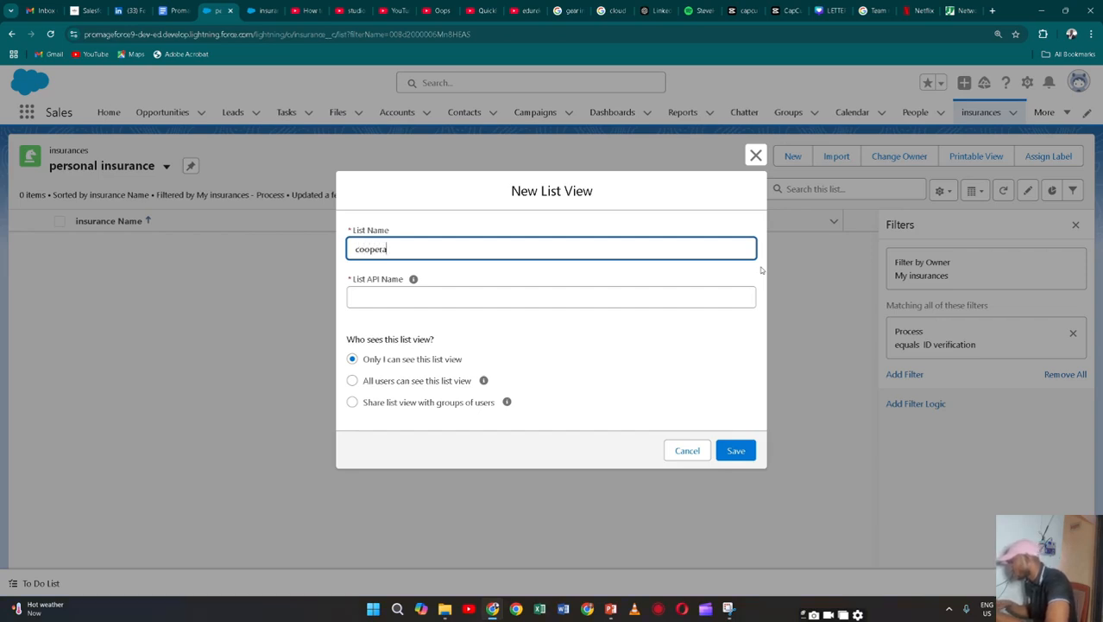
{"action": "type", "text": "te insur"}
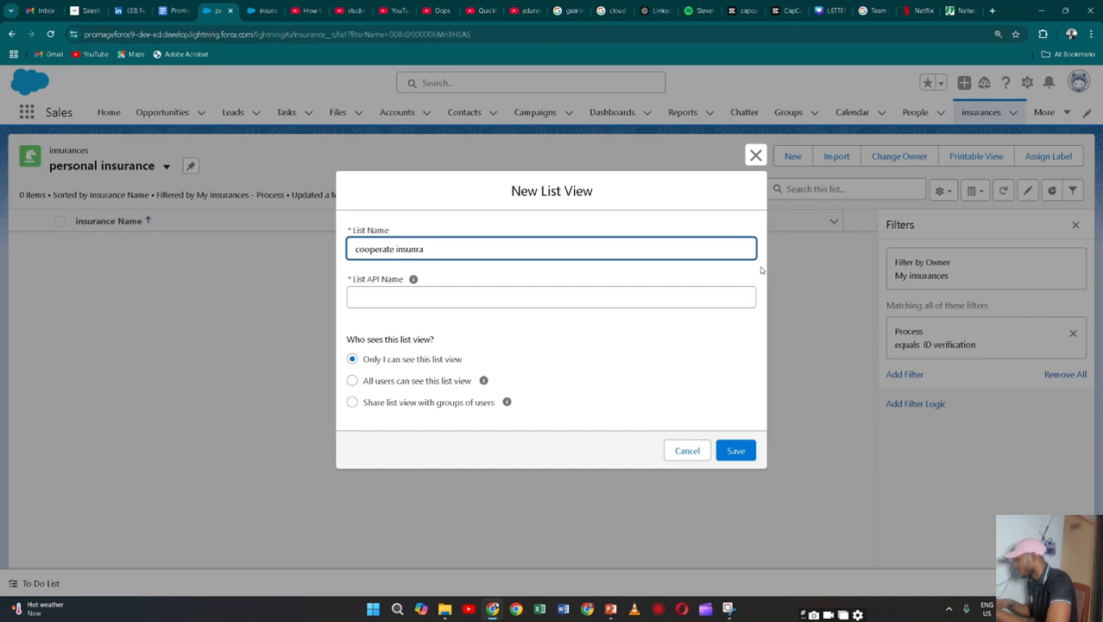
{"action": "type", "text": "nce"}
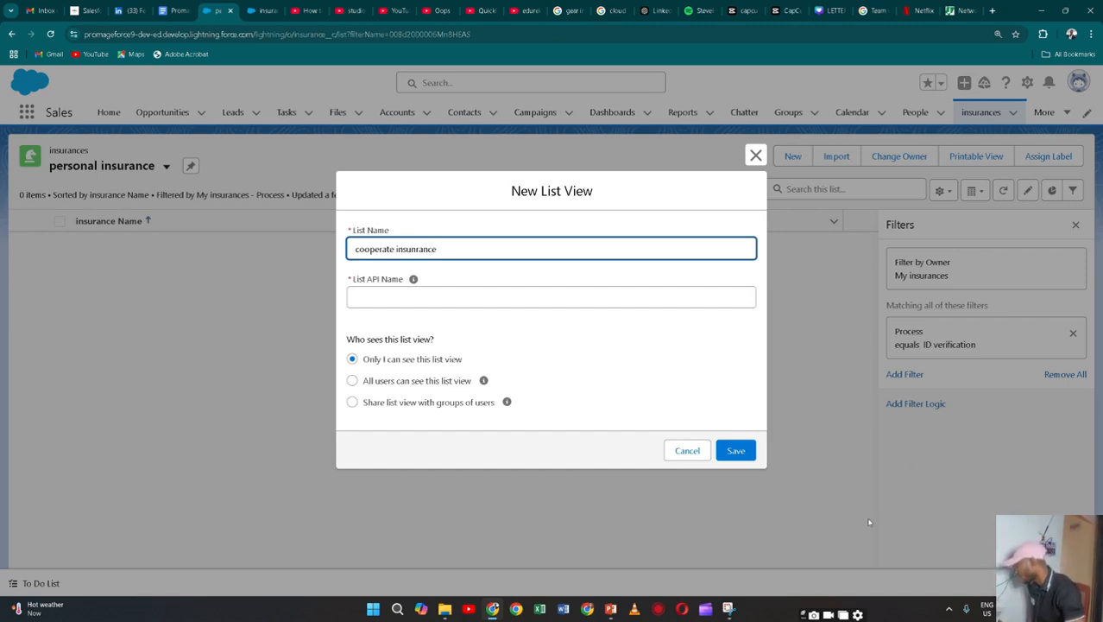
{"action": "left_click", "coordinate": [636, 296]}
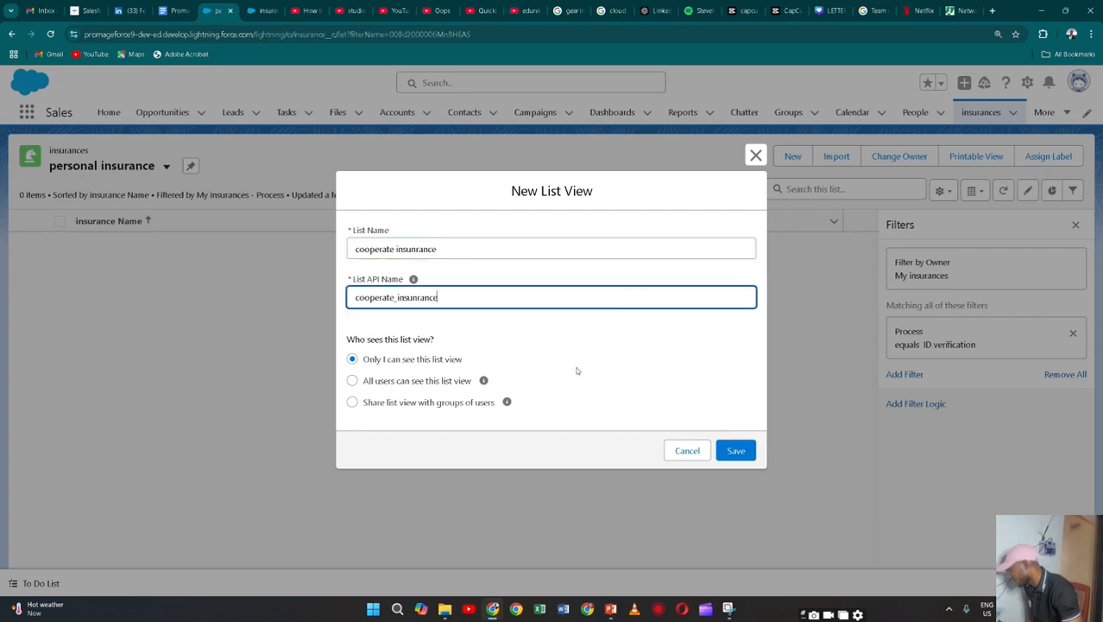
Make the new list view visible to all users and save it
{"action": "left_click", "coordinate": [345, 376]}
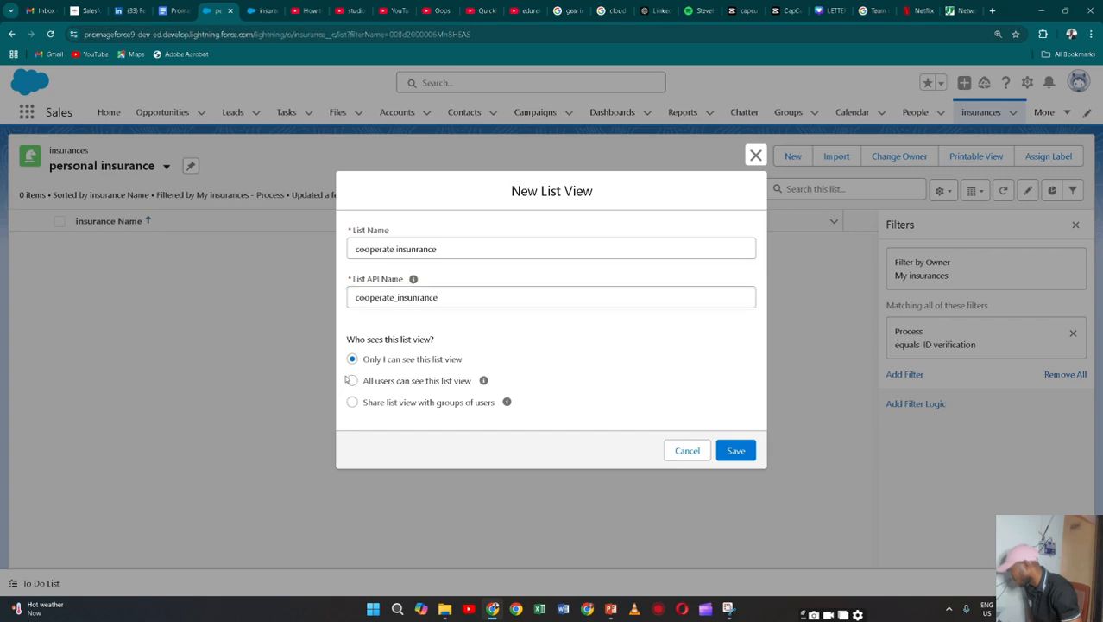
{"action": "left_click", "coordinate": [352, 383]}
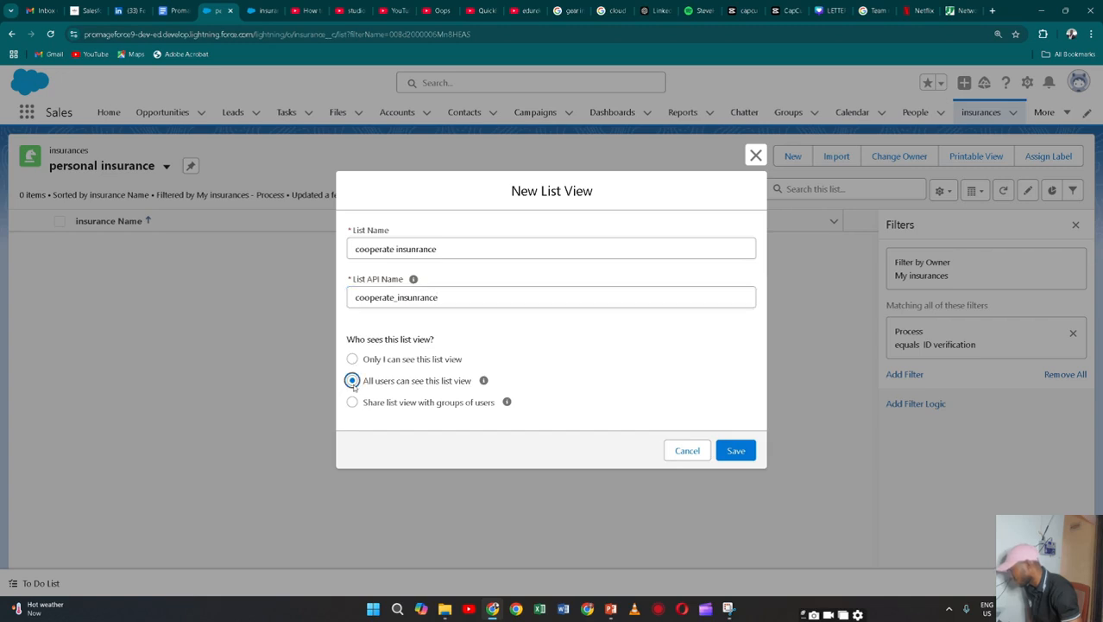
{"action": "left_click", "coordinate": [736, 454]}
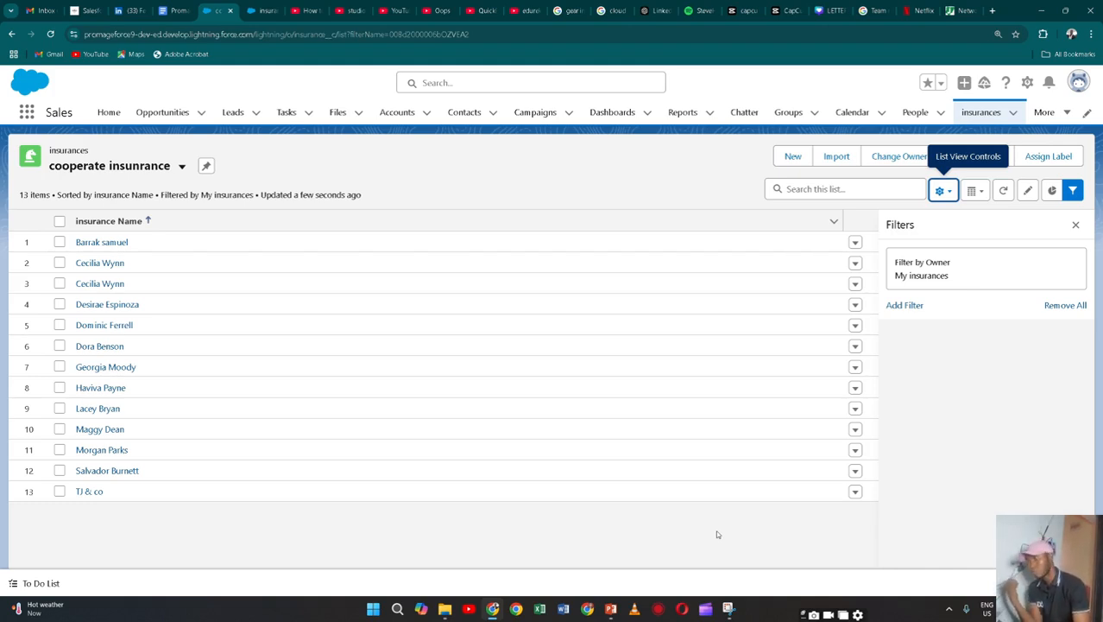
Add a new filter to the cooperate insunrance list view and set its field to Process
{"action": "left_click", "coordinate": [1075, 190]}
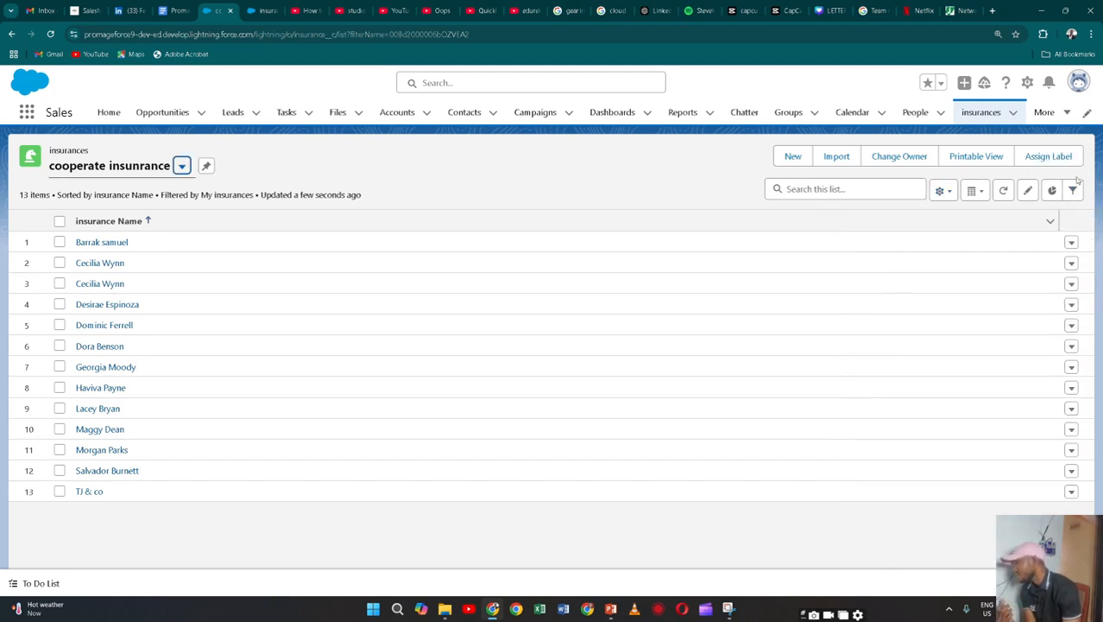
{"action": "left_click", "coordinate": [1072, 191]}
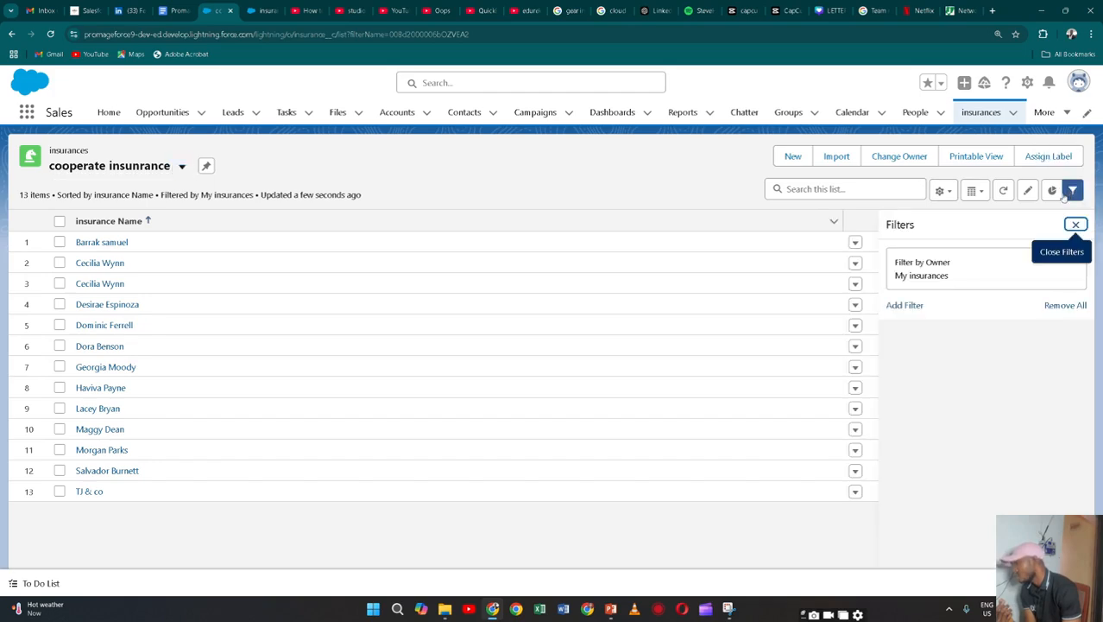
{"action": "left_click", "coordinate": [911, 311]}
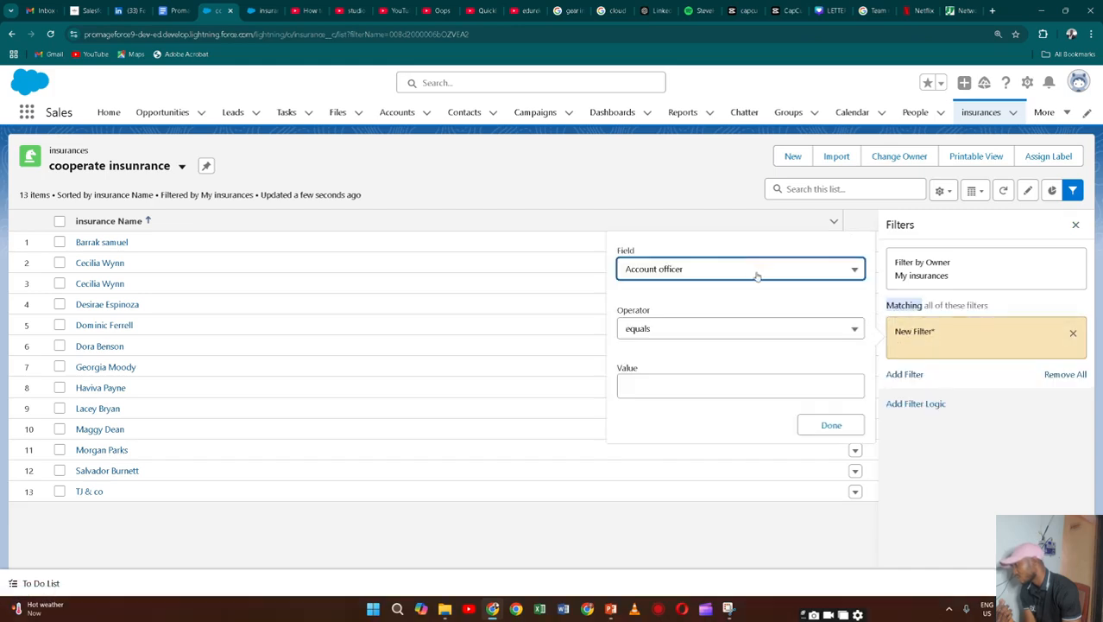
{"action": "left_click", "coordinate": [792, 274]}
{"action": "scroll", "coordinate": [717, 431], "scroll_direction": "down", "scroll_amount": 10}
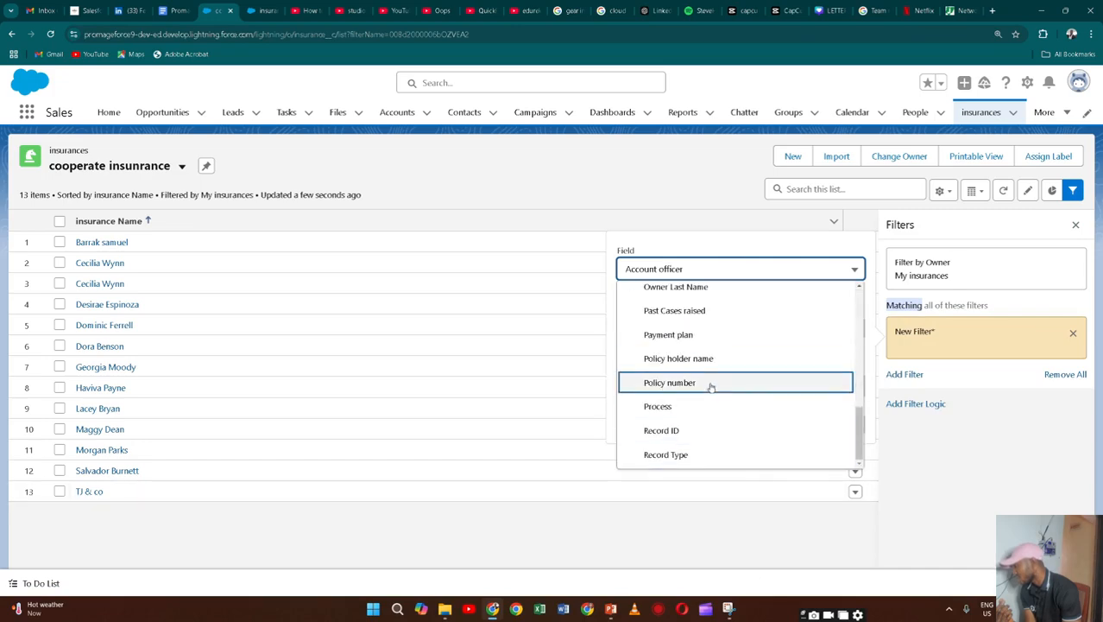
{"action": "left_click", "coordinate": [710, 407]}
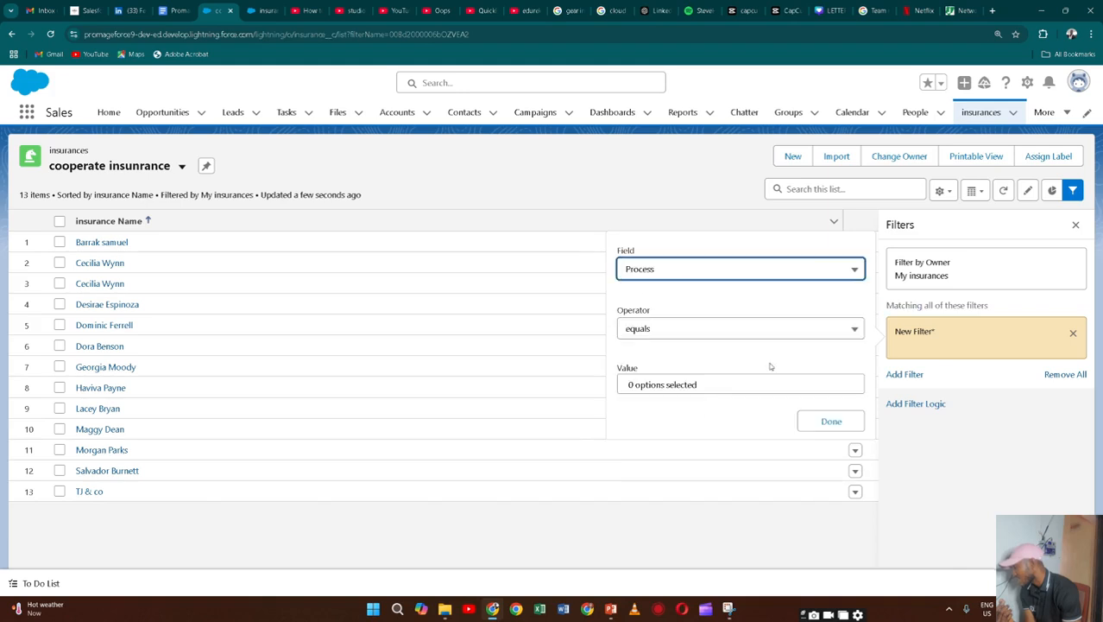
Set the Process filter to equal Bussiness verification and save the list view's filters
{"action": "left_click", "coordinate": [824, 388]}
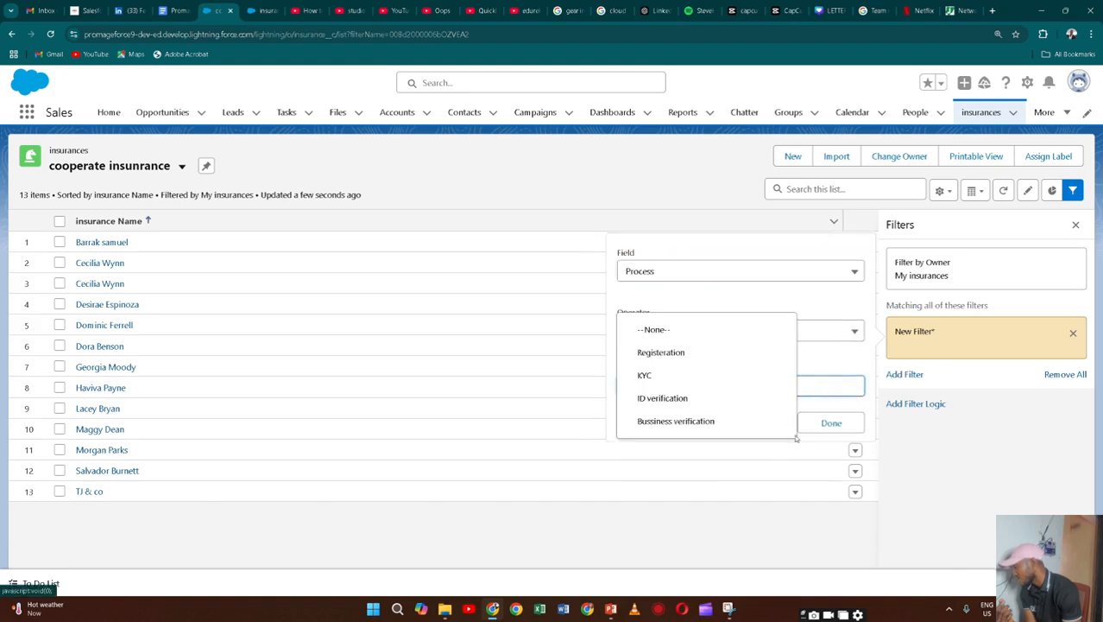
{"action": "left_click", "coordinate": [678, 426]}
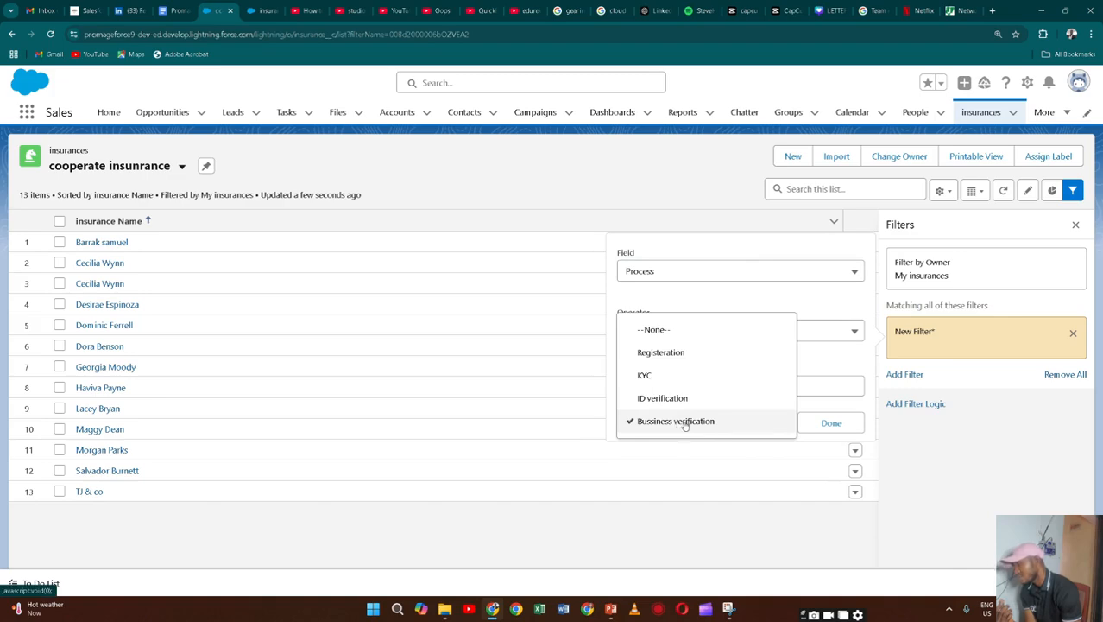
{"action": "left_click", "coordinate": [821, 422]}
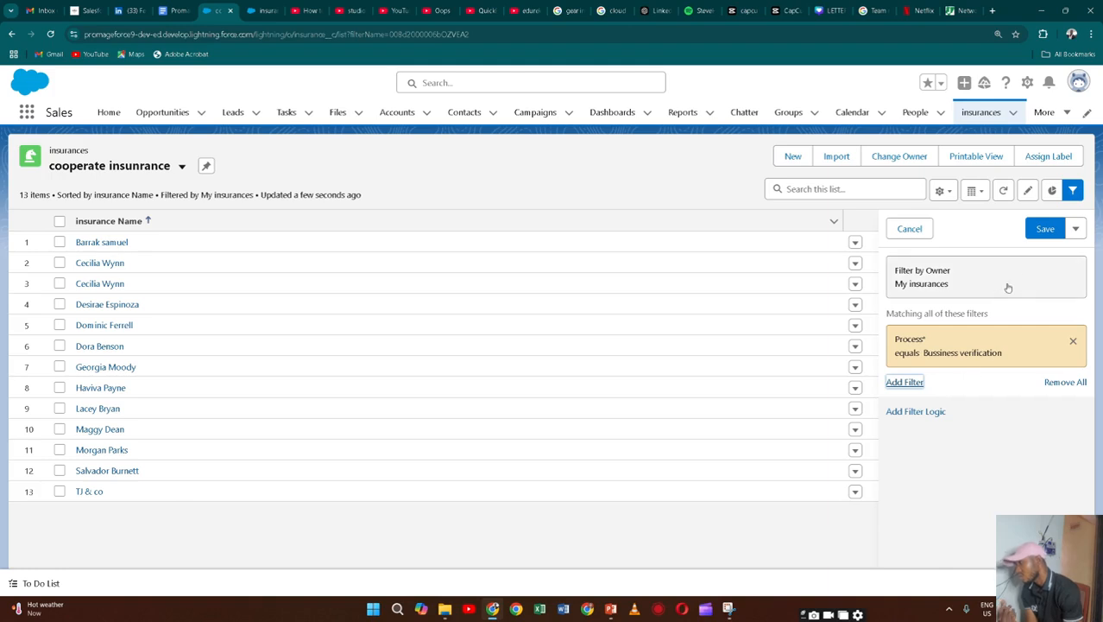
{"action": "left_click", "coordinate": [1044, 228]}
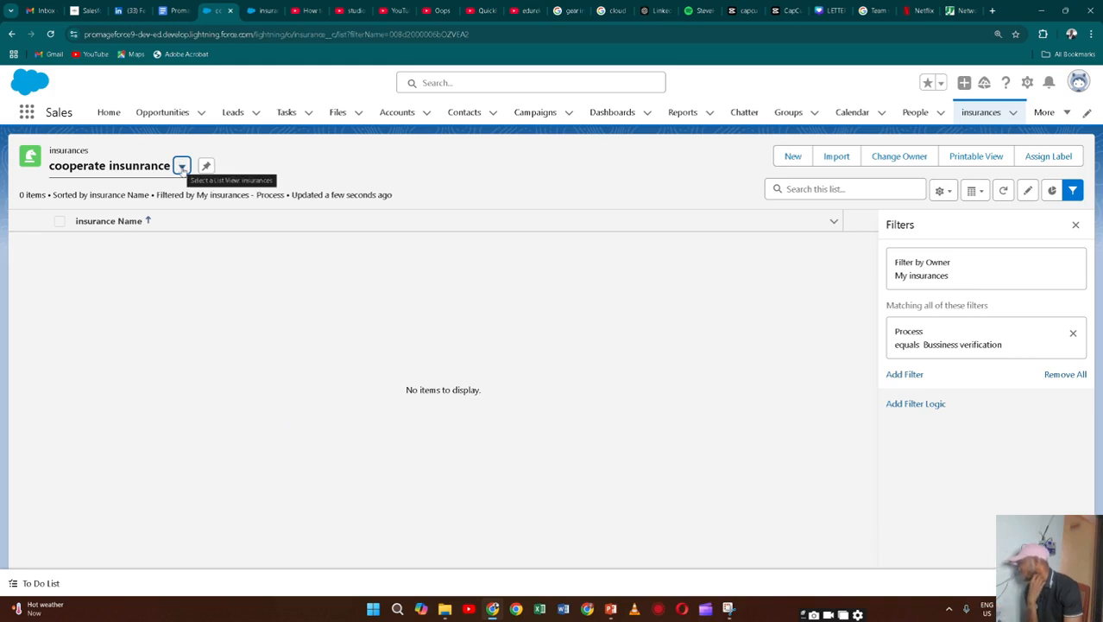
From the All list, open the Burlington Textiles Corp of America insurance record, set its Process to ID verification and save
{"action": "left_click", "coordinate": [181, 166]}
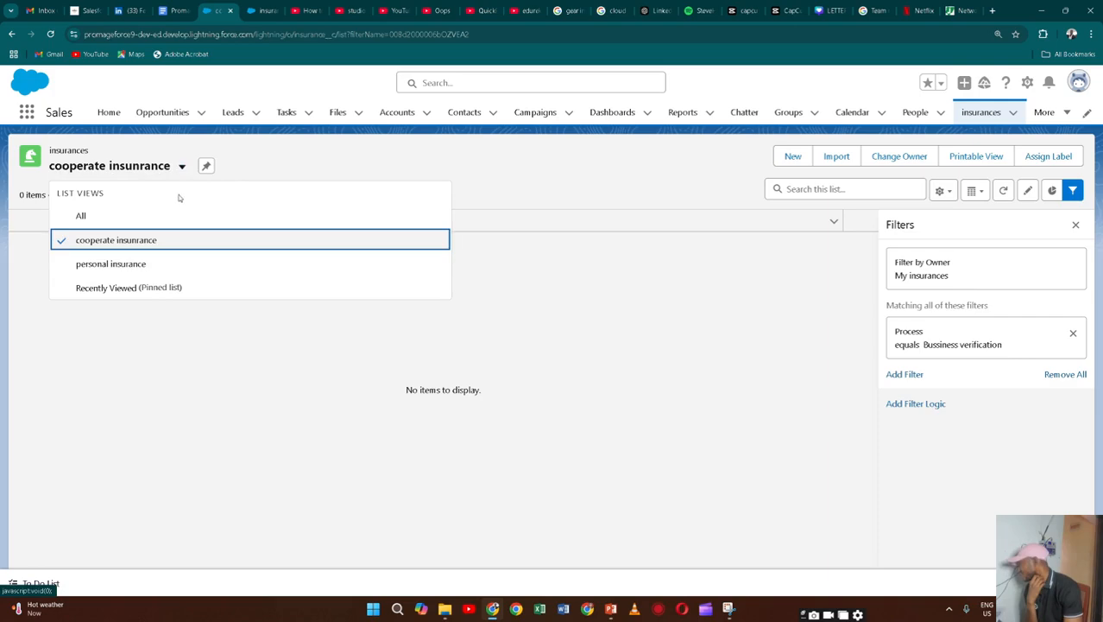
{"action": "left_click", "coordinate": [179, 223]}
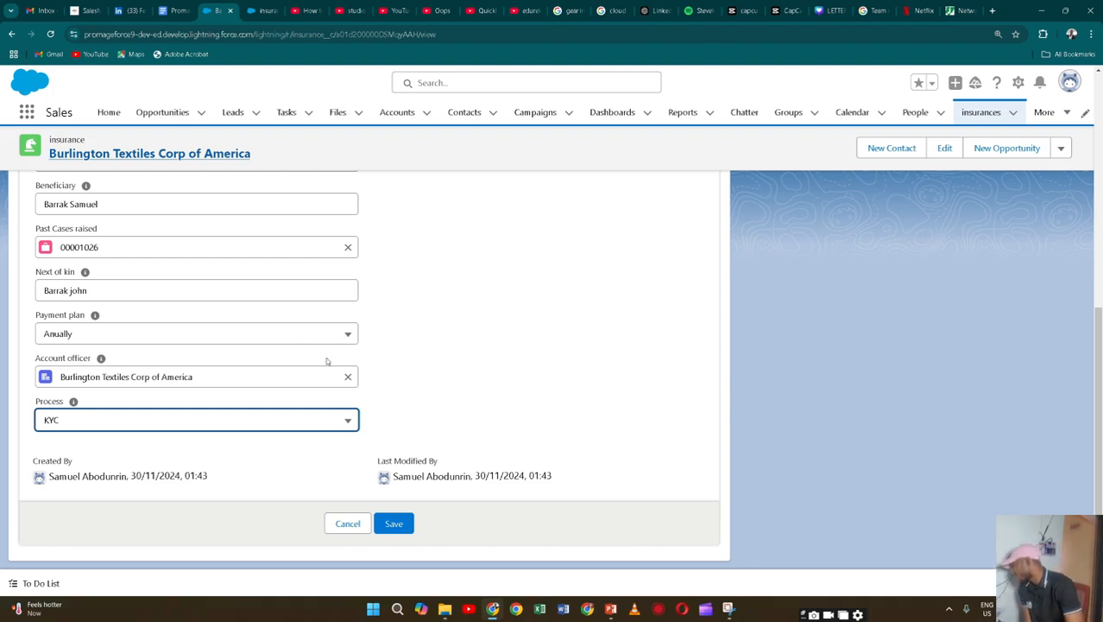
{"action": "left_click", "coordinate": [349, 421]}
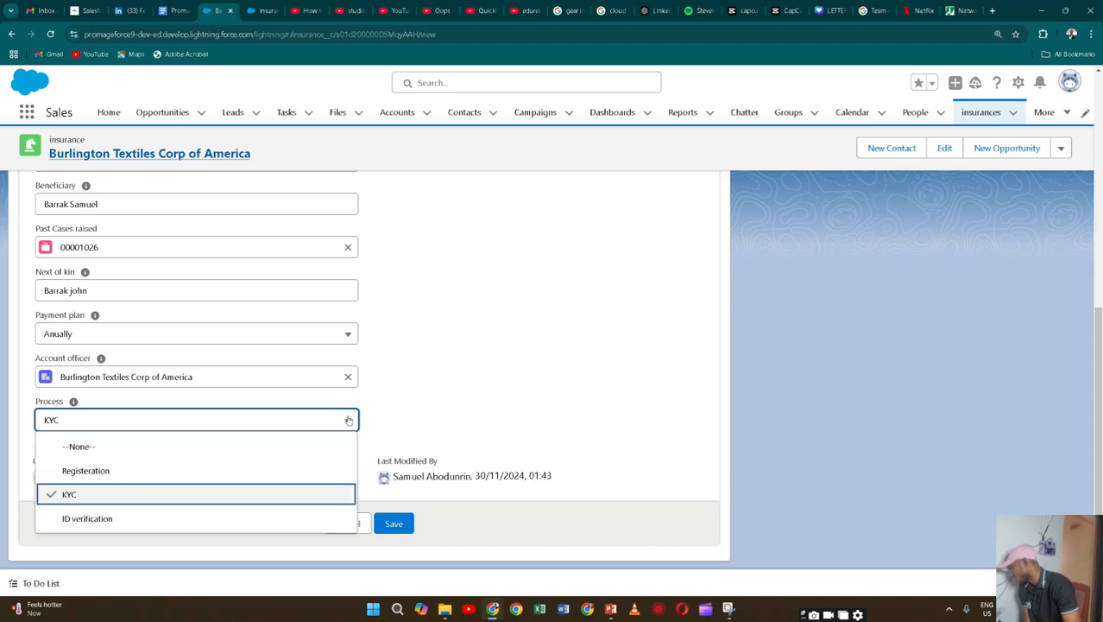
{"action": "left_click", "coordinate": [287, 518]}
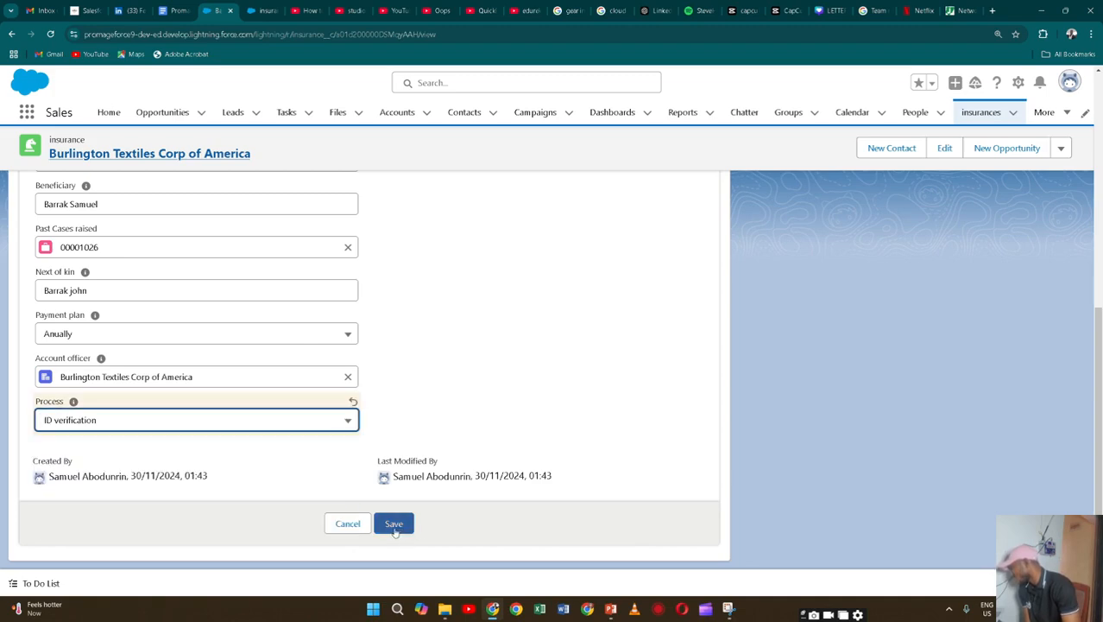
{"action": "left_click", "coordinate": [393, 530]}
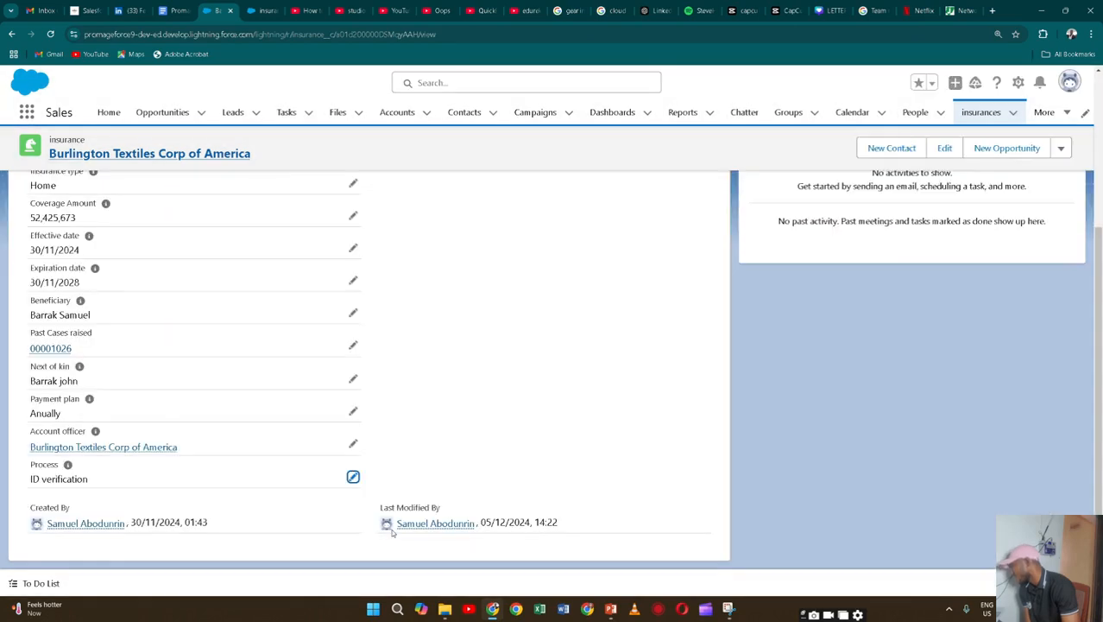
Return to the insurances list and switch to the personal insurance list view to check its filtered records
{"action": "scroll", "coordinate": [439, 295], "scroll_direction": "up", "scroll_amount": 5}
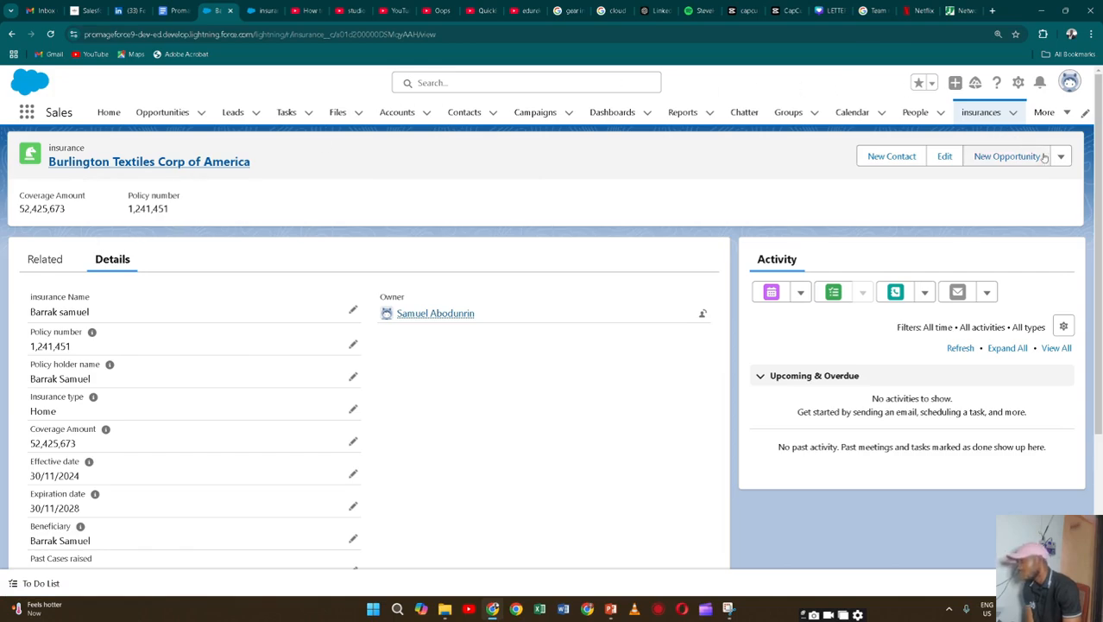
{"action": "left_click", "coordinate": [977, 118]}
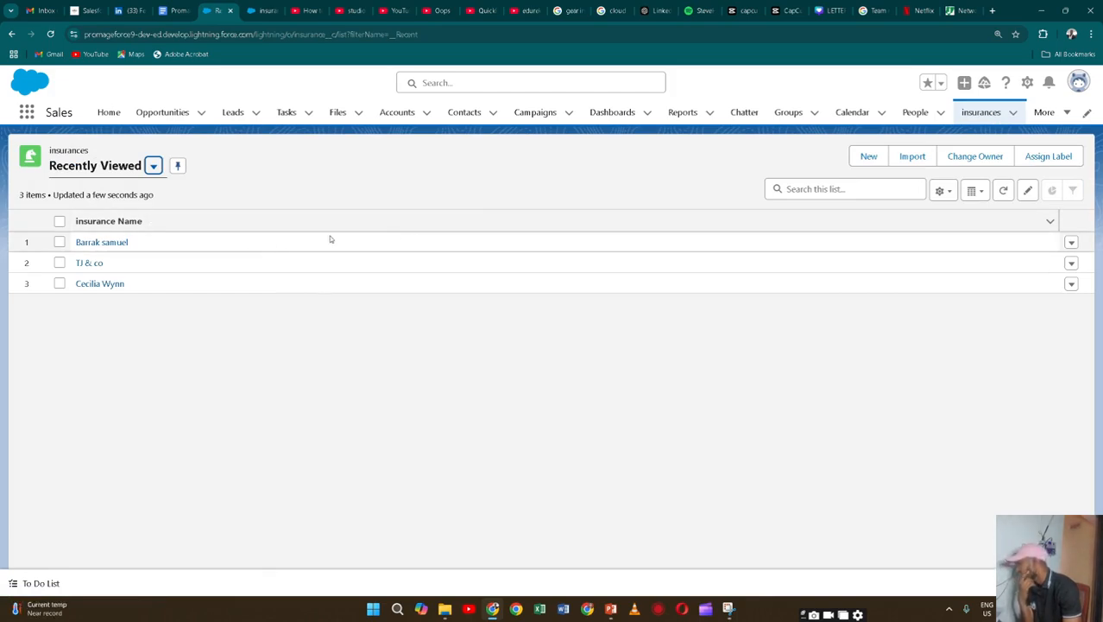
{"action": "left_click", "coordinate": [152, 164]}
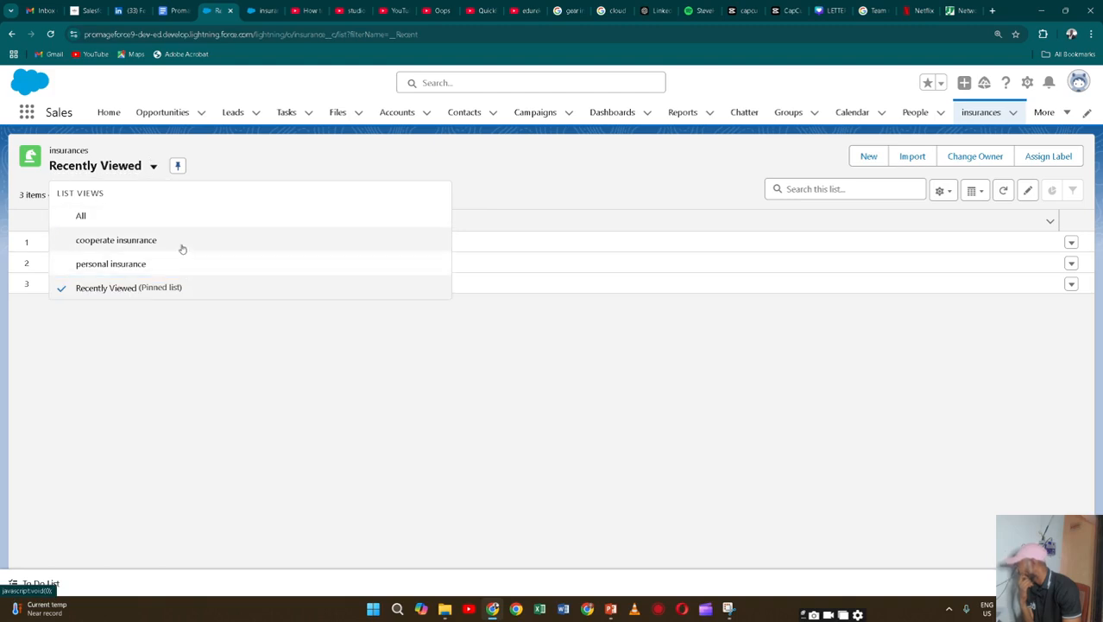
{"action": "left_click", "coordinate": [193, 272]}
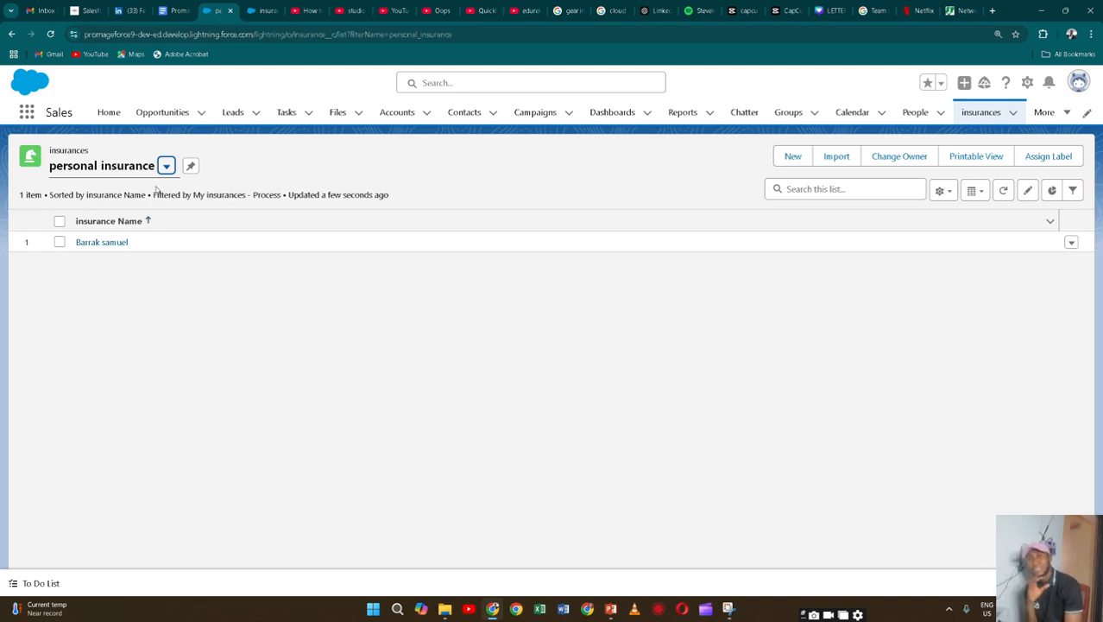
Check the records in the cooperate insunrance list view and switch to the All list view
{"action": "left_click", "coordinate": [167, 168]}
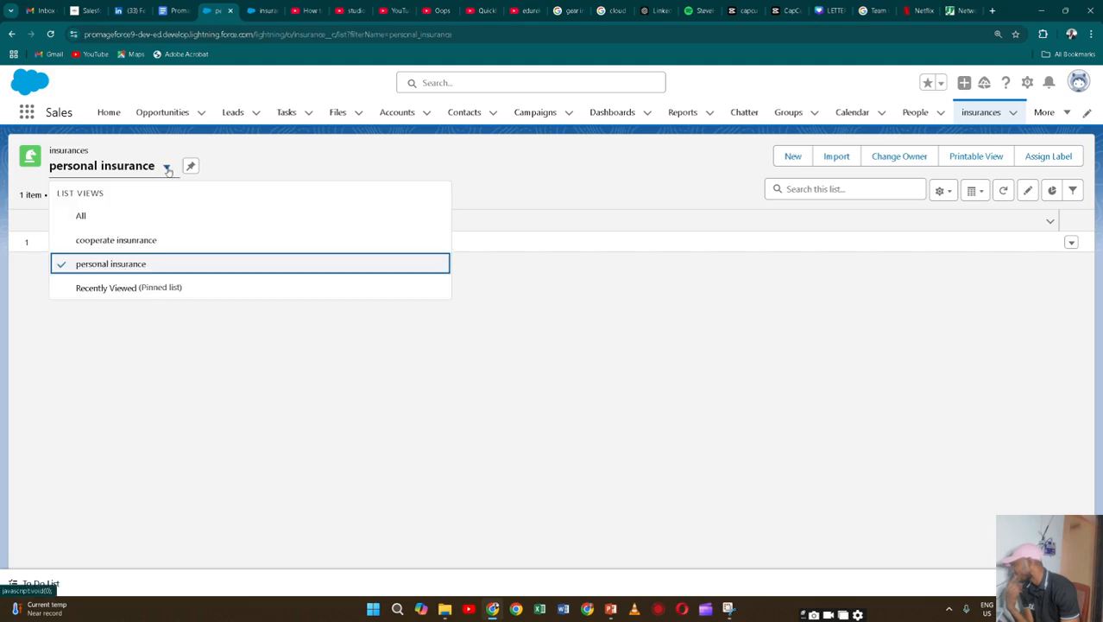
{"action": "left_click", "coordinate": [181, 240]}
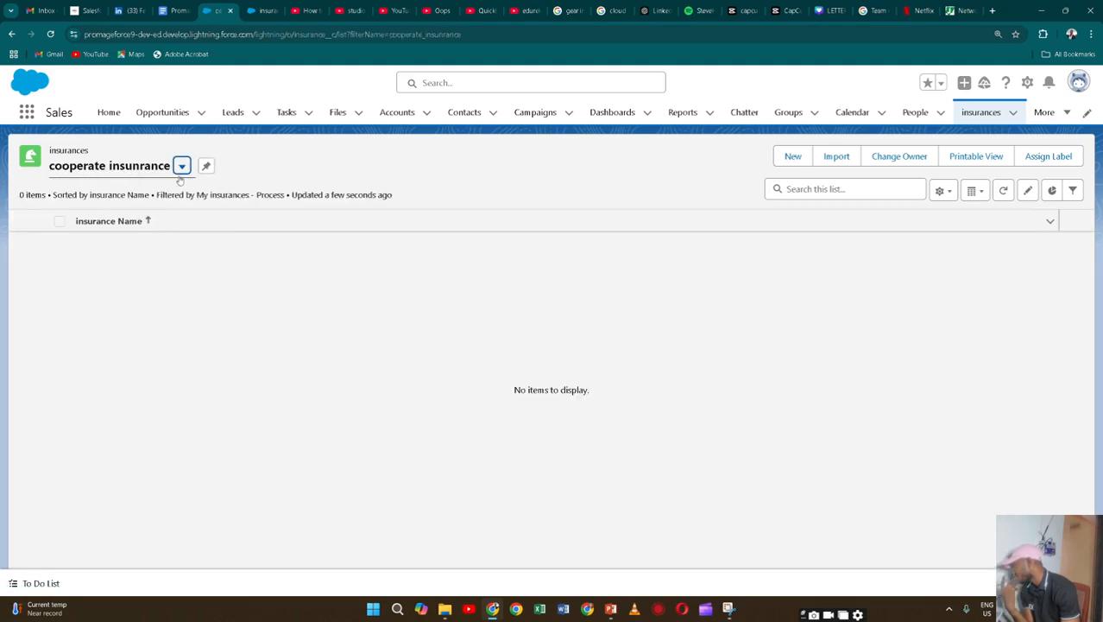
{"action": "left_click", "coordinate": [180, 166]}
{"action": "left_click", "coordinate": [170, 214]}
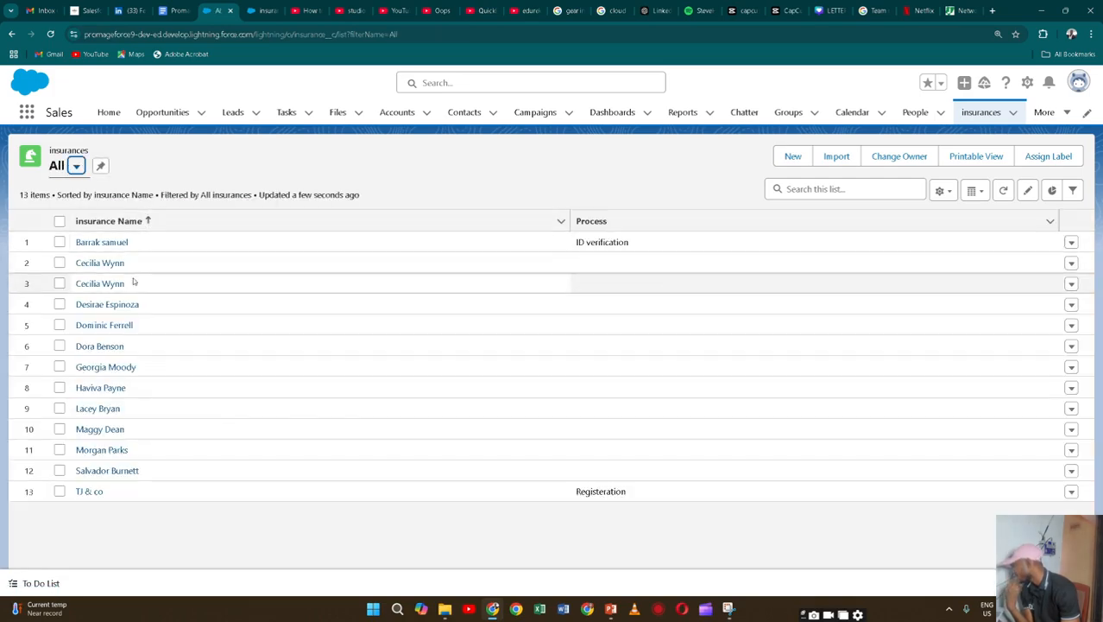
Open the TJ & co insurance record, set its Process to Bussiness verification and save
{"action": "left_click", "coordinate": [89, 491]}
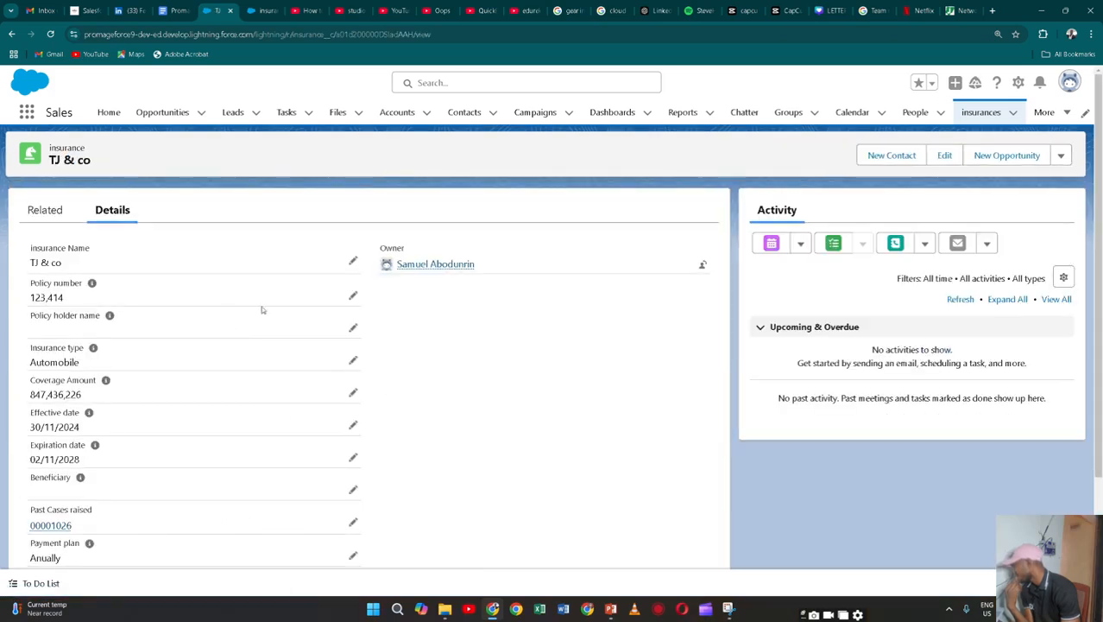
{"action": "scroll", "coordinate": [280, 304], "scroll_direction": "down", "scroll_amount": 2}
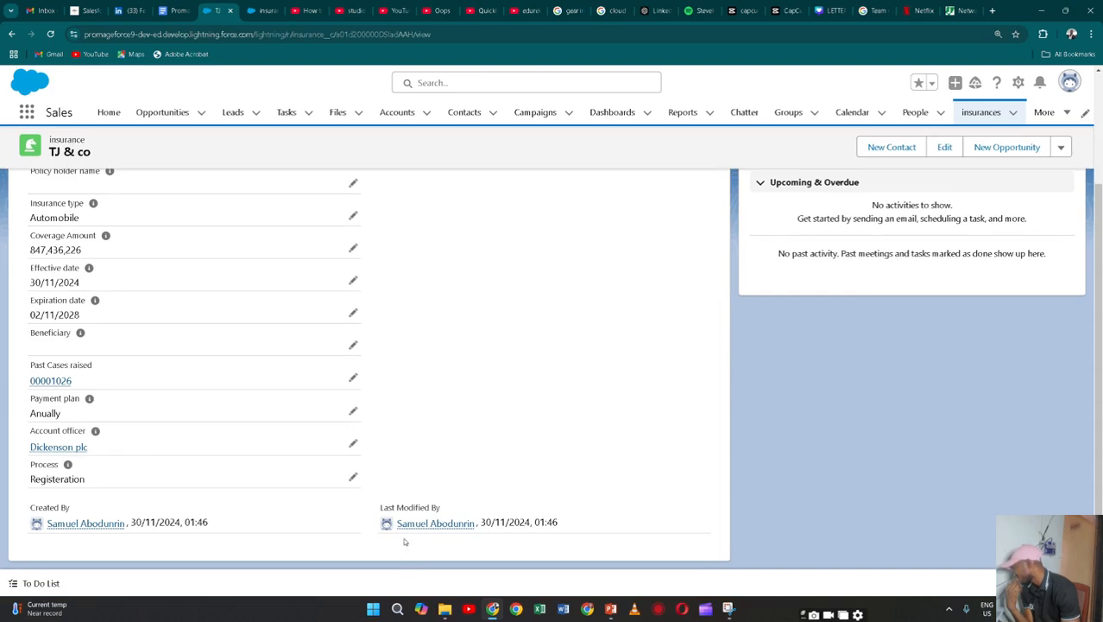
{"action": "left_click", "coordinate": [352, 475]}
{"action": "left_click", "coordinate": [344, 489]}
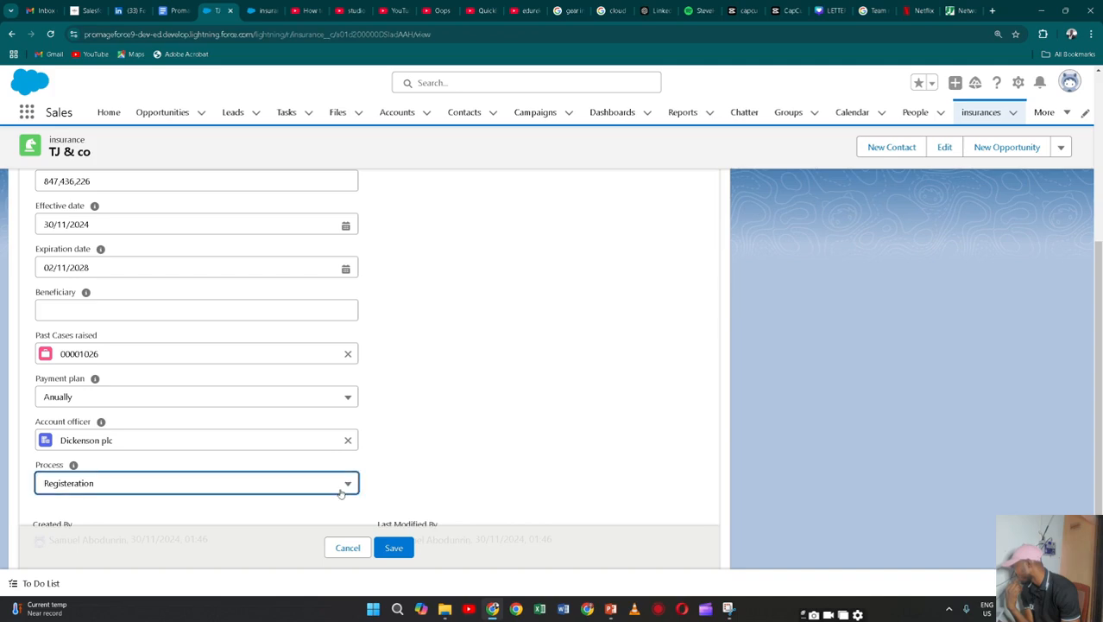
{"action": "left_click", "coordinate": [305, 458]}
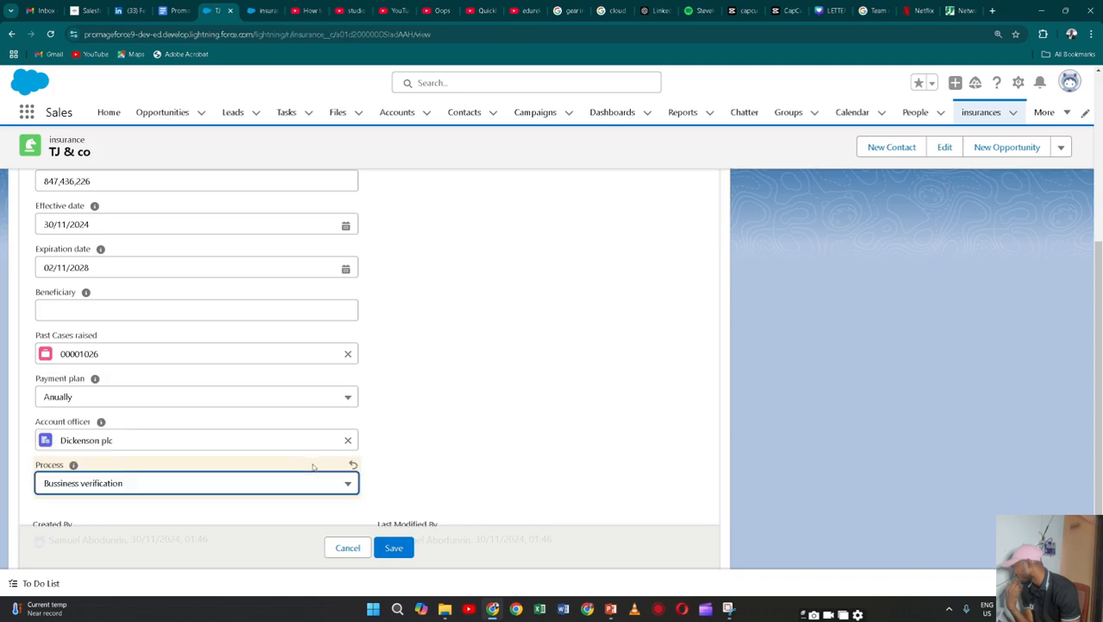
{"action": "left_click", "coordinate": [393, 547]}
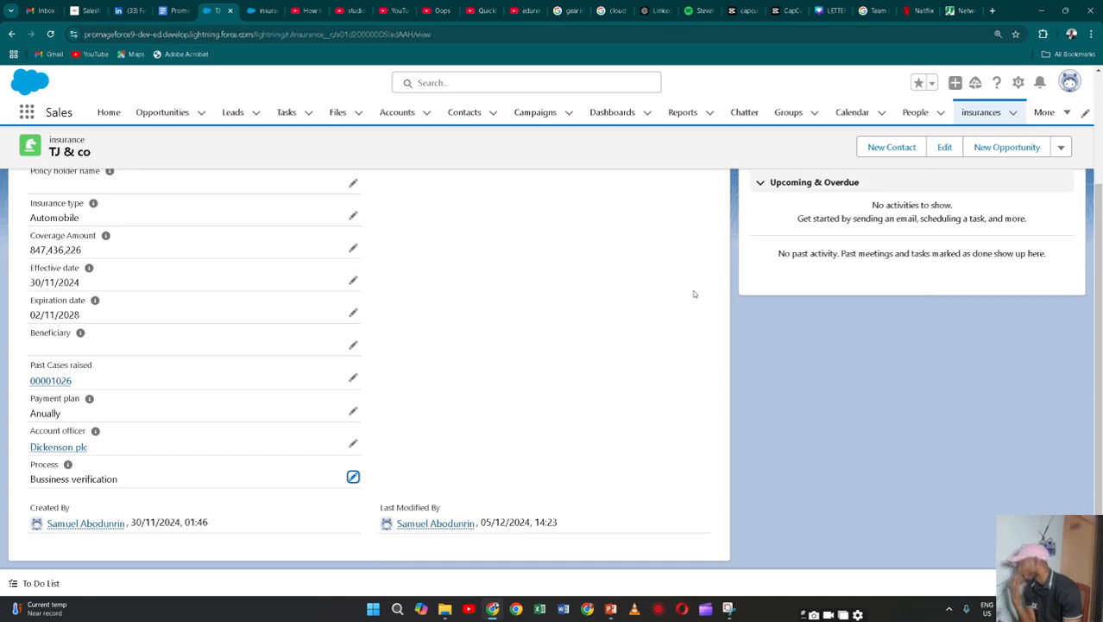
{"action": "scroll", "coordinate": [695, 291], "scroll_direction": "up", "scroll_amount": 2}
{"action": "scroll", "coordinate": [376, 320], "scroll_direction": "down", "scroll_amount": 2}
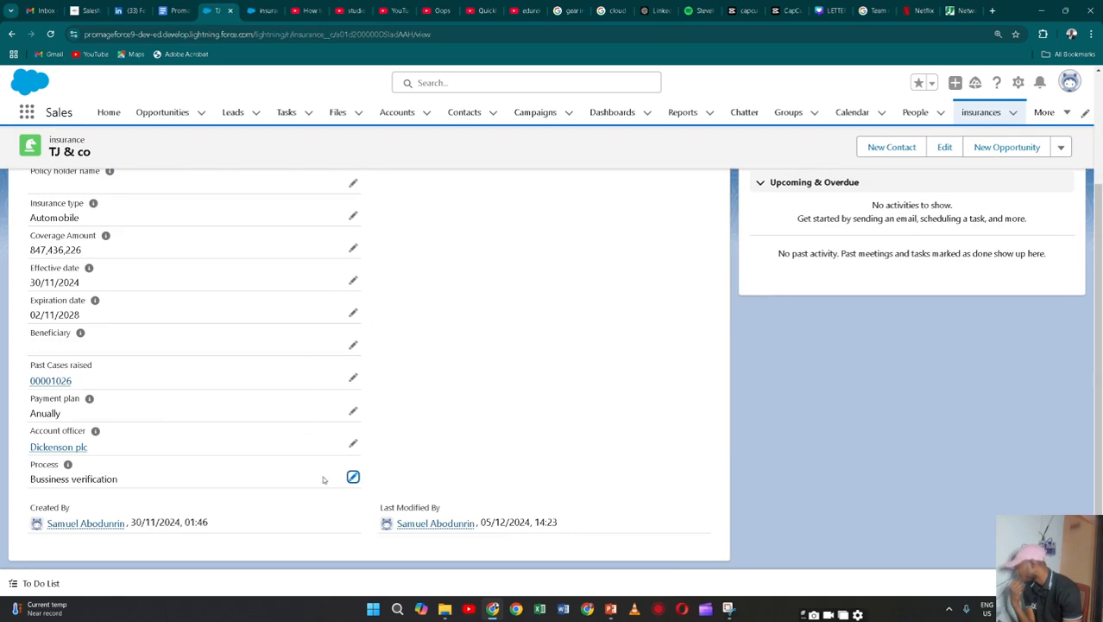
{"action": "scroll", "coordinate": [319, 434], "scroll_direction": "up", "scroll_amount": 2}
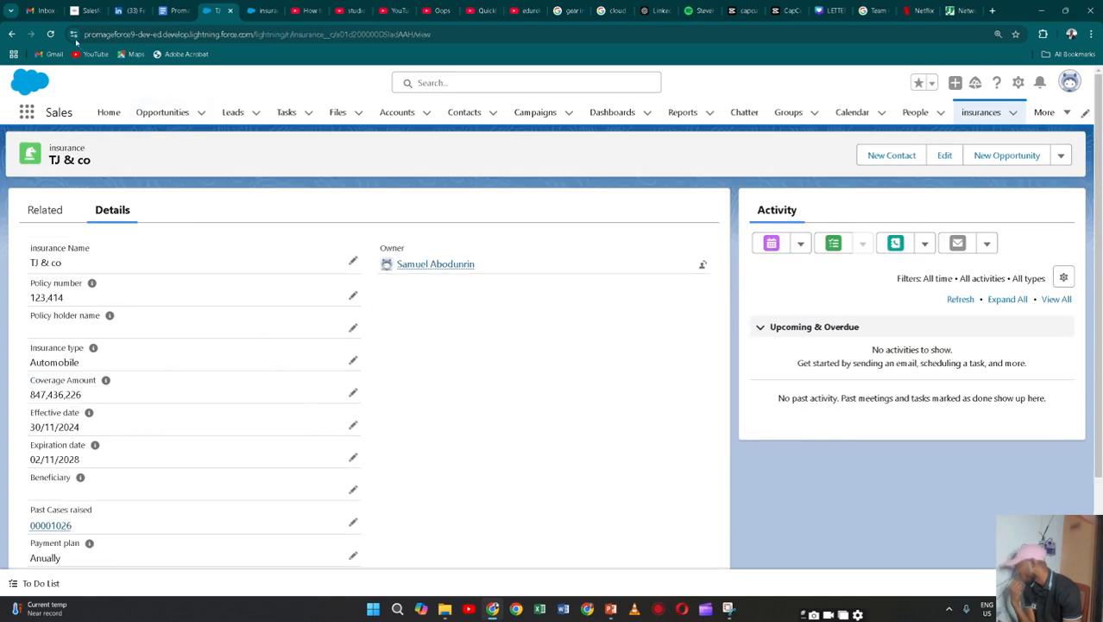
Return to the insurances list, check the cooperate insunrance list view and view the TJ & co record from it
{"action": "left_click", "coordinate": [984, 113]}
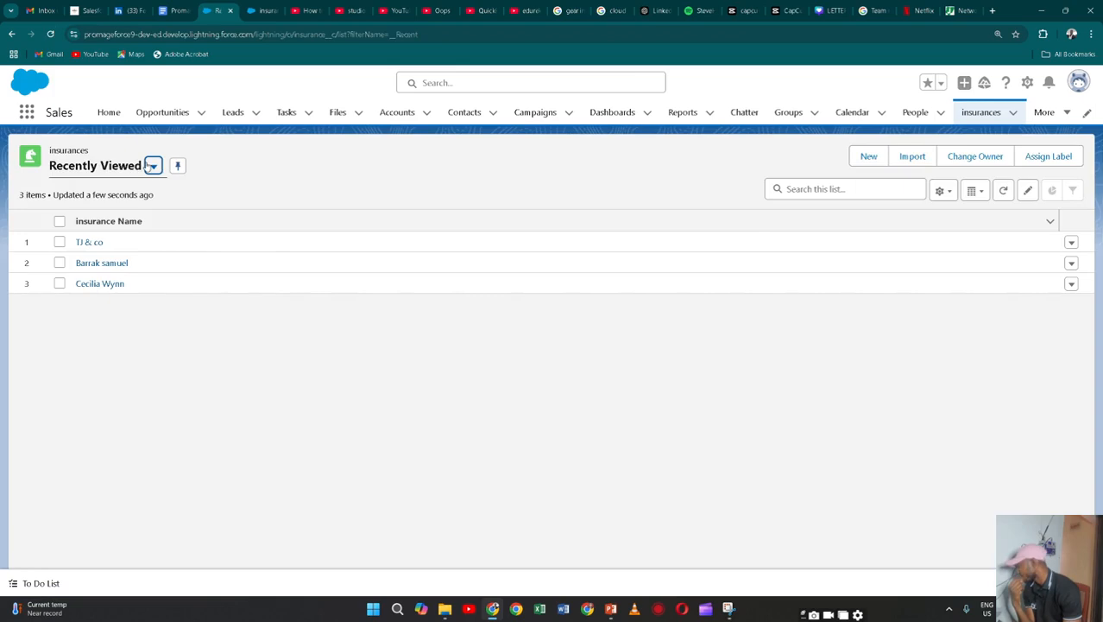
{"action": "left_click", "coordinate": [151, 165]}
{"action": "left_click", "coordinate": [139, 249]}
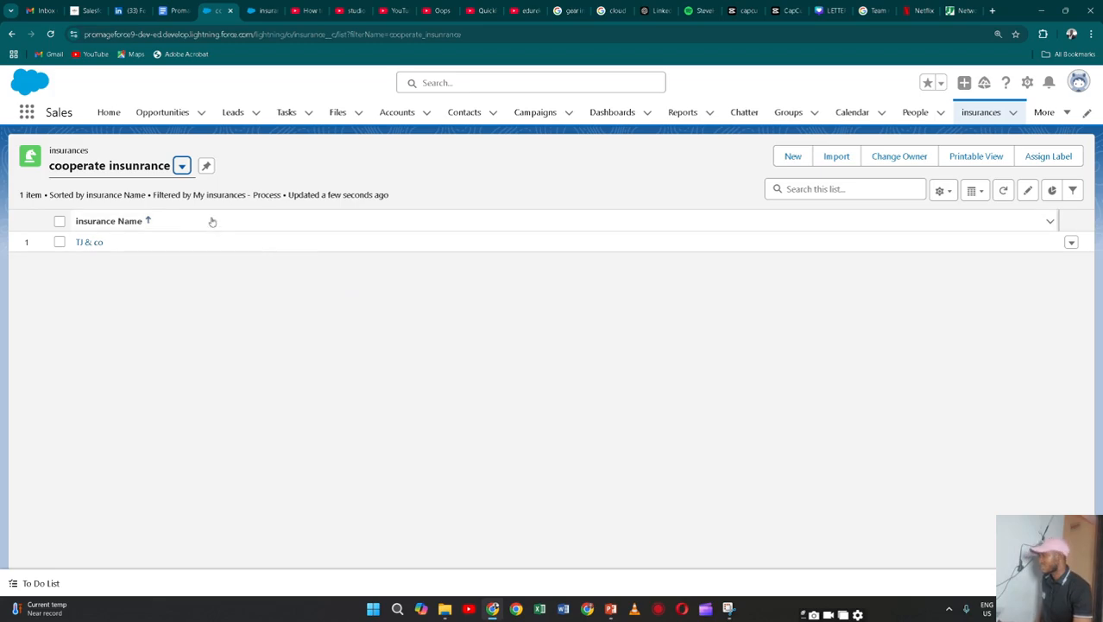
{"action": "left_click", "coordinate": [90, 242]}
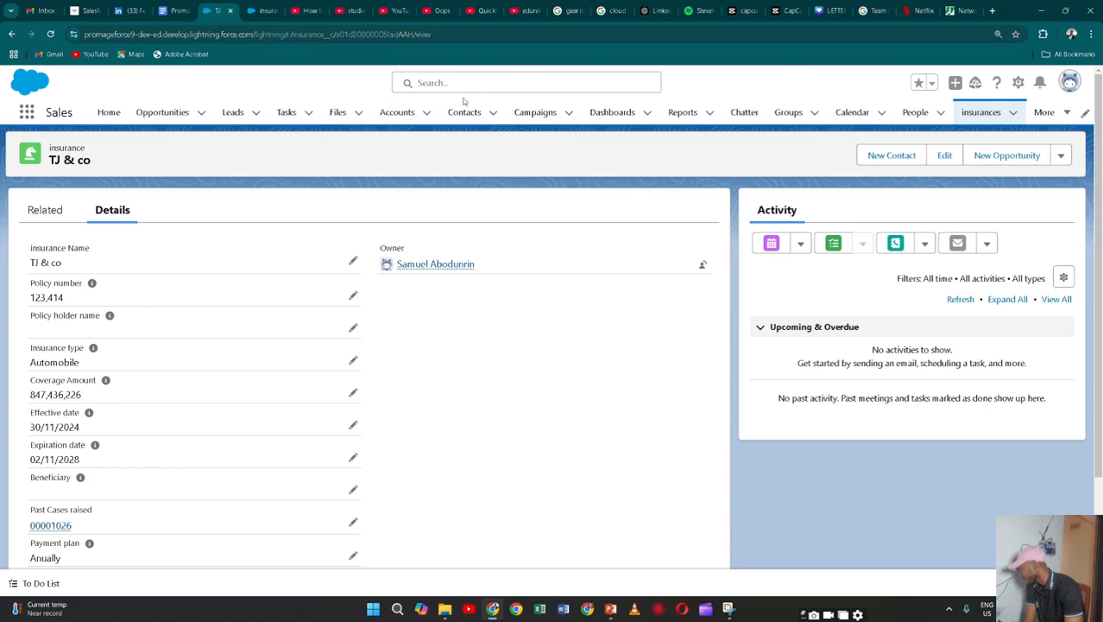
{"action": "left_click", "coordinate": [8, 32]}
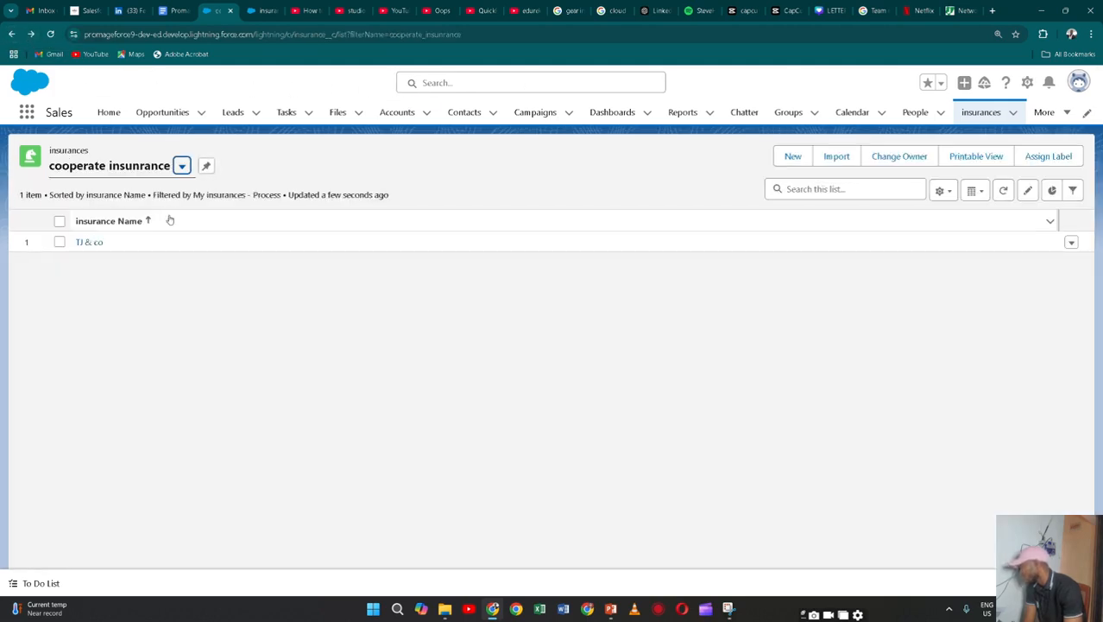
Switch to the personal insurance list view and open the insurance record listed there
{"action": "left_click", "coordinate": [181, 167]}
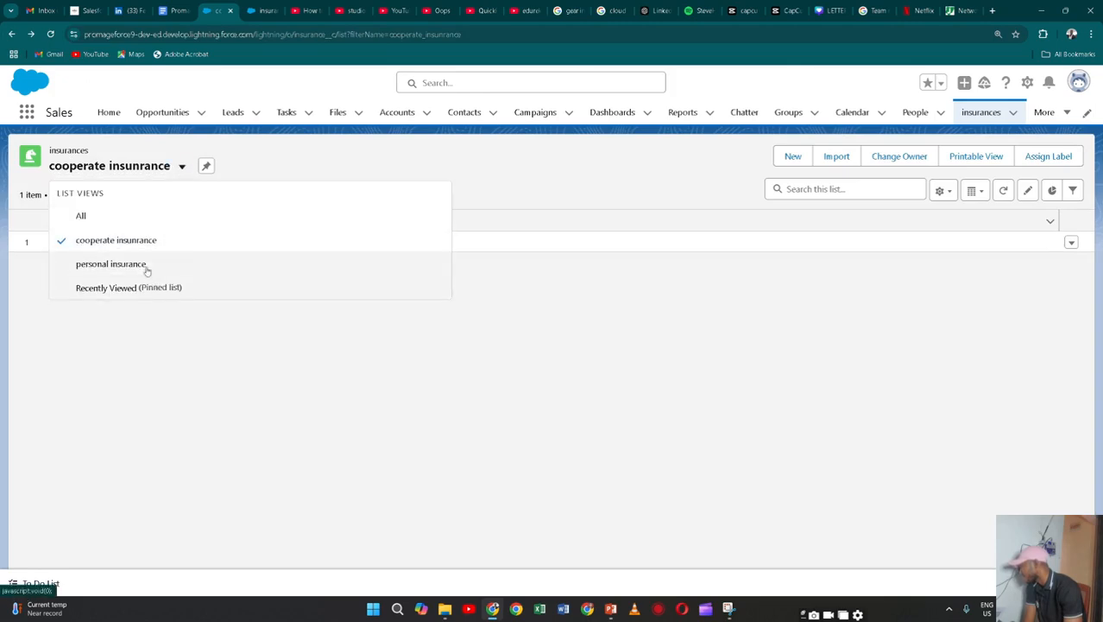
{"action": "left_click", "coordinate": [112, 265]}
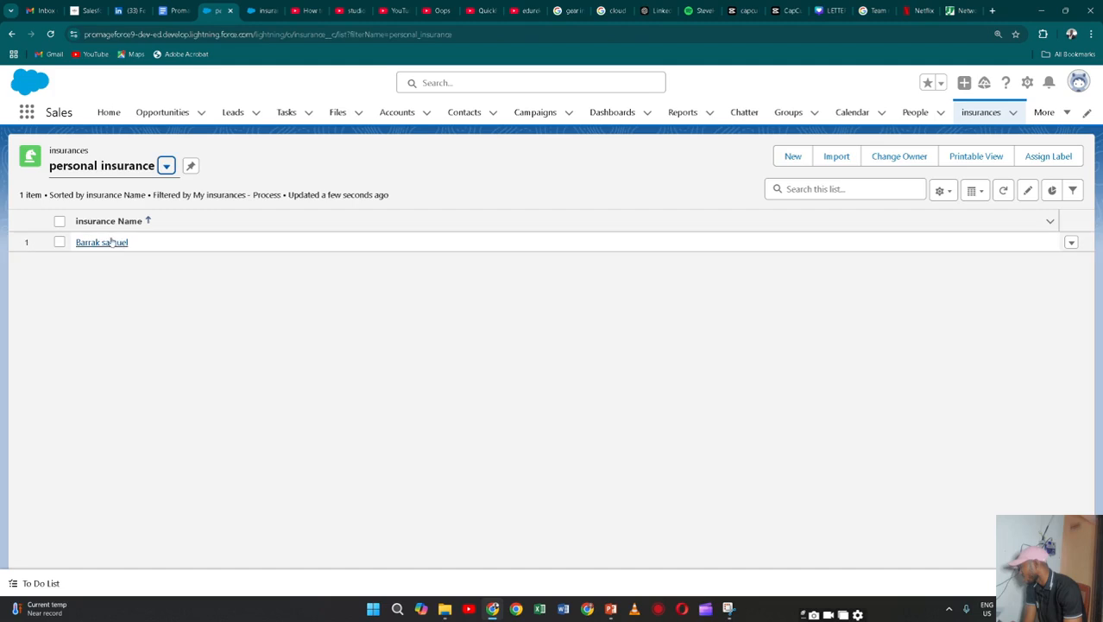
{"action": "left_click", "coordinate": [111, 243]}
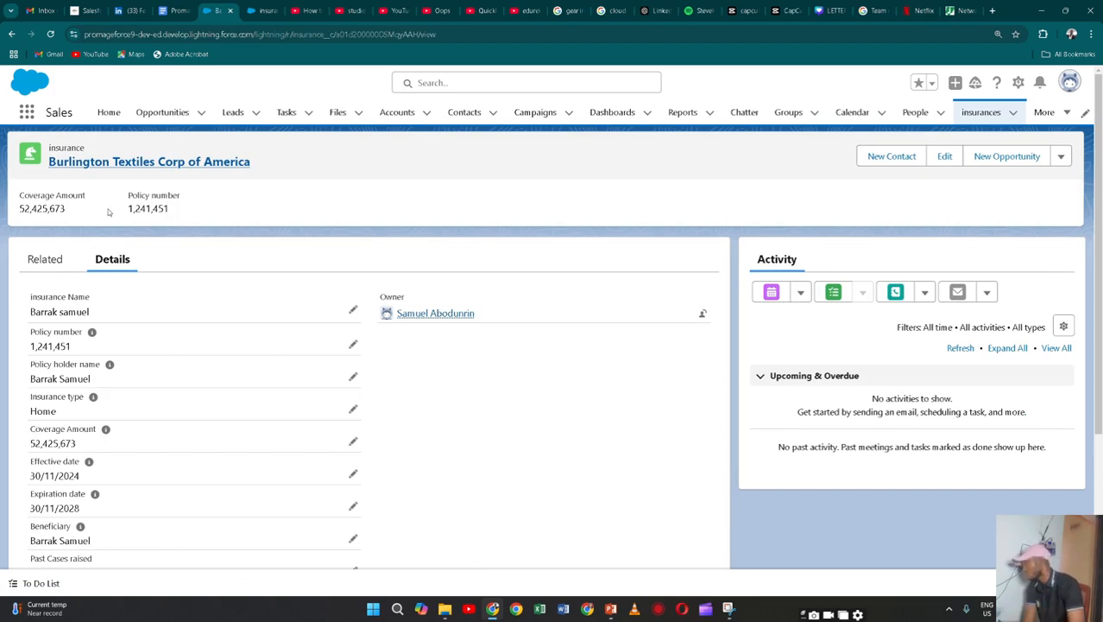
In the insurance object's setup, open the Personal insurance Quick details compact layout for editing
{"action": "left_click", "coordinate": [260, 11]}
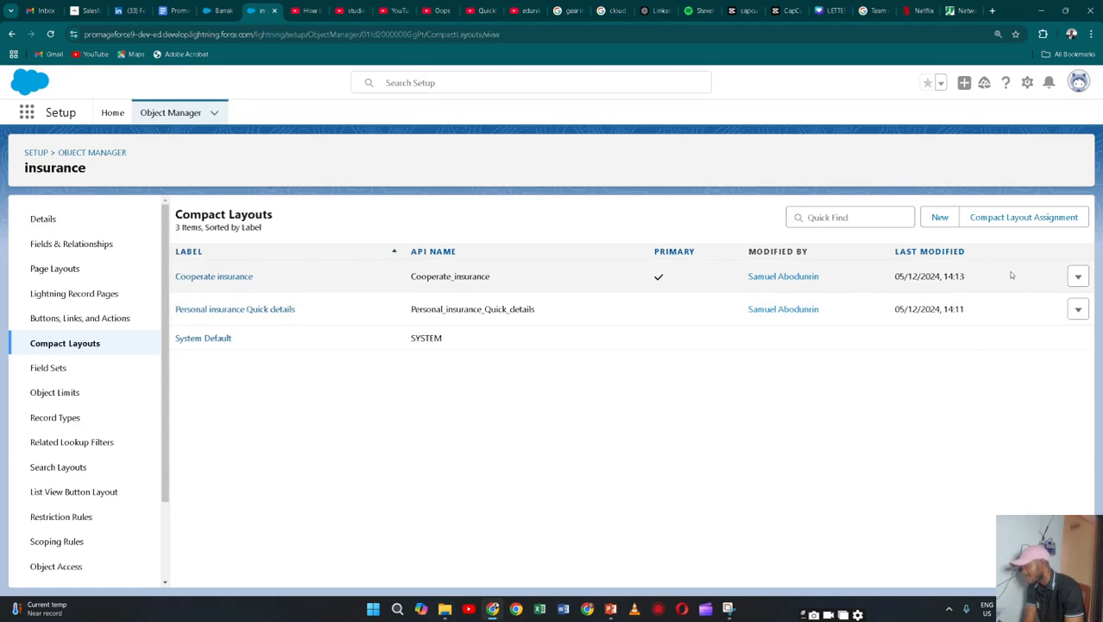
{"action": "left_click", "coordinate": [1079, 310]}
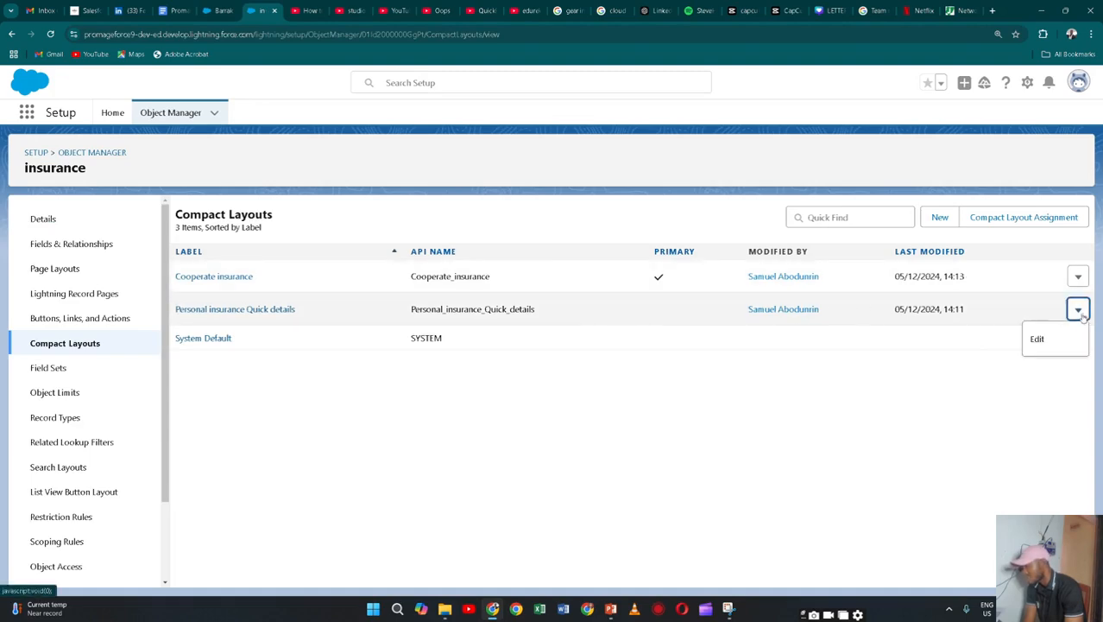
{"action": "left_click", "coordinate": [1039, 339]}
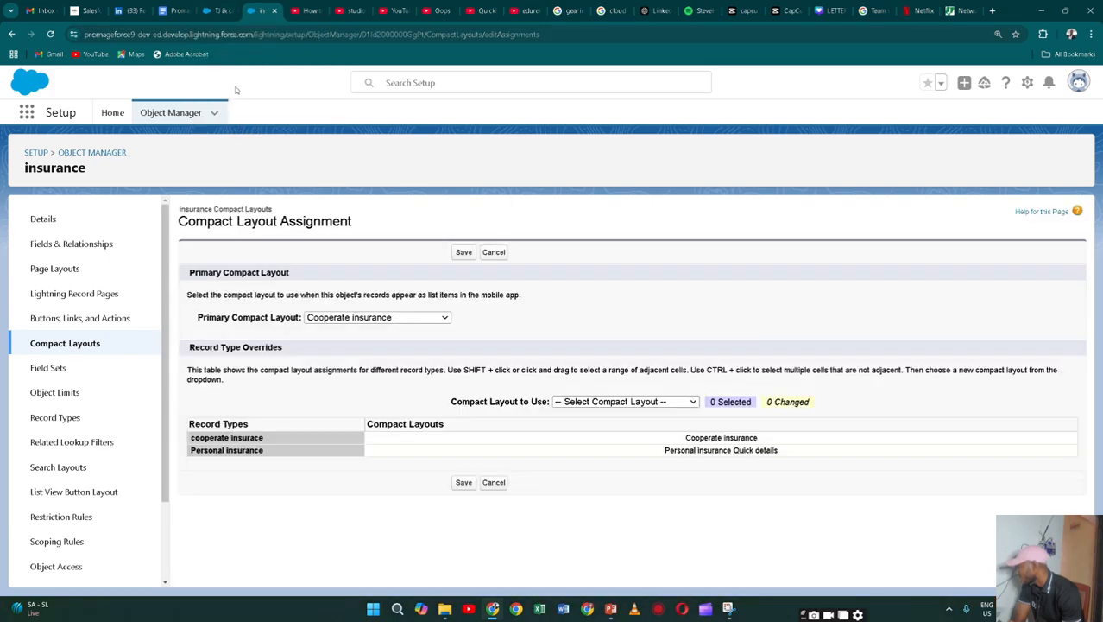
Go back to the TJ & co insurance record and reload it to check its compact layout
{"action": "left_click", "coordinate": [223, 12]}
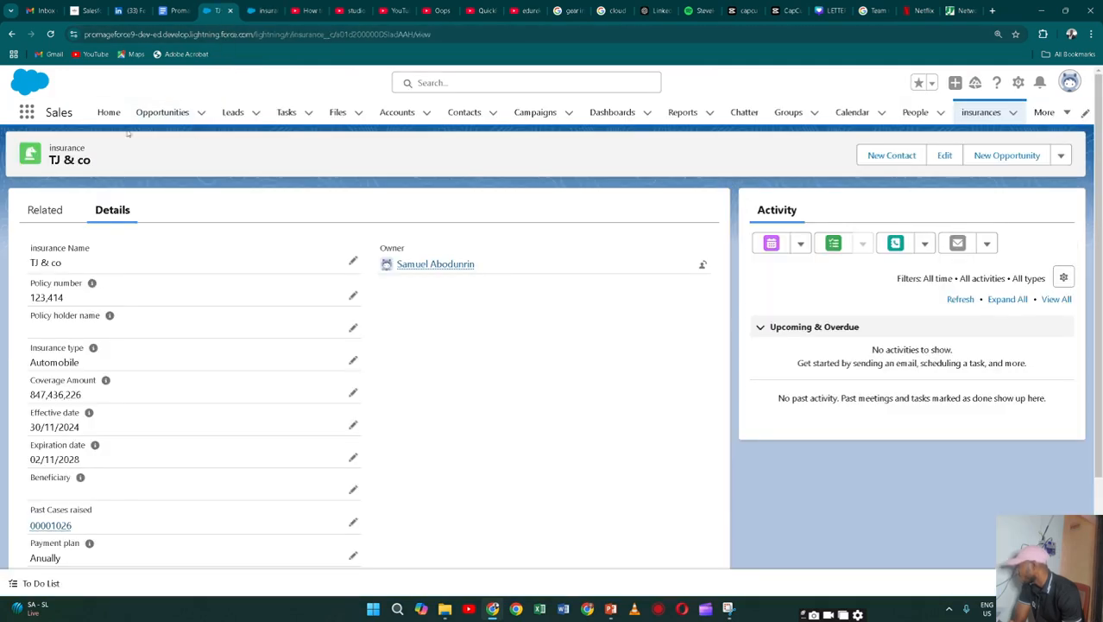
{"action": "left_click", "coordinate": [50, 33]}
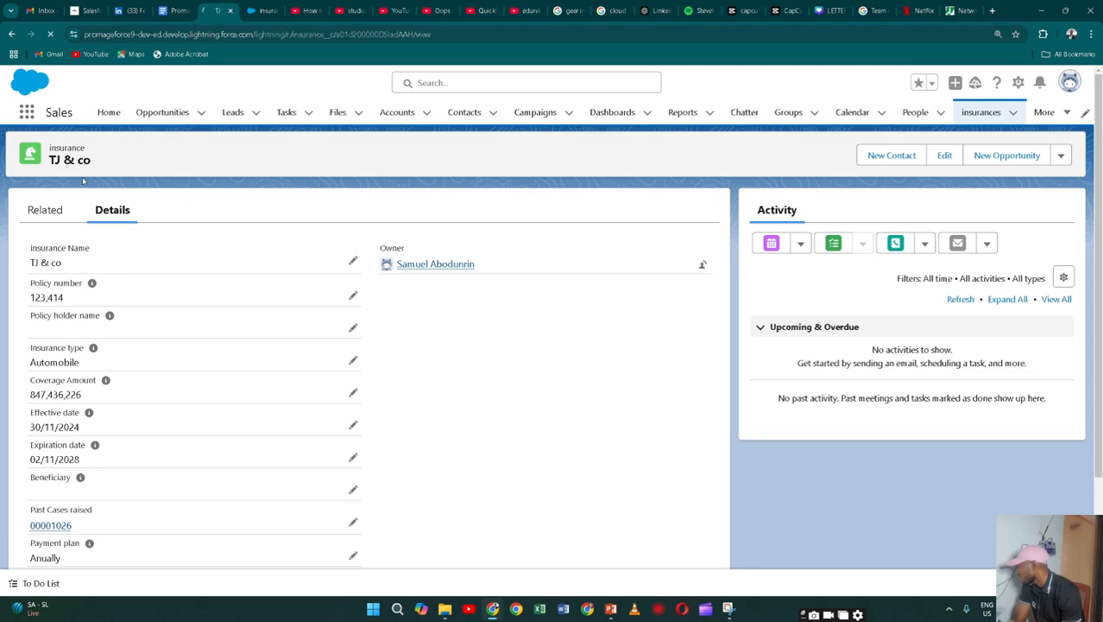
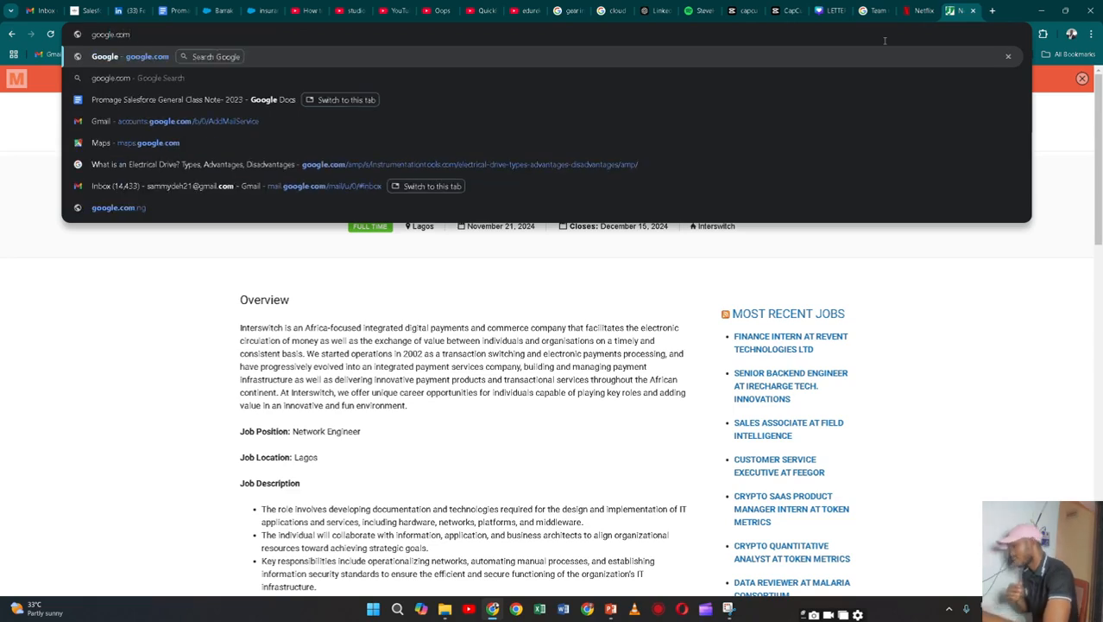
Load google.com in the browser
{"action": "key", "text": "Return"}
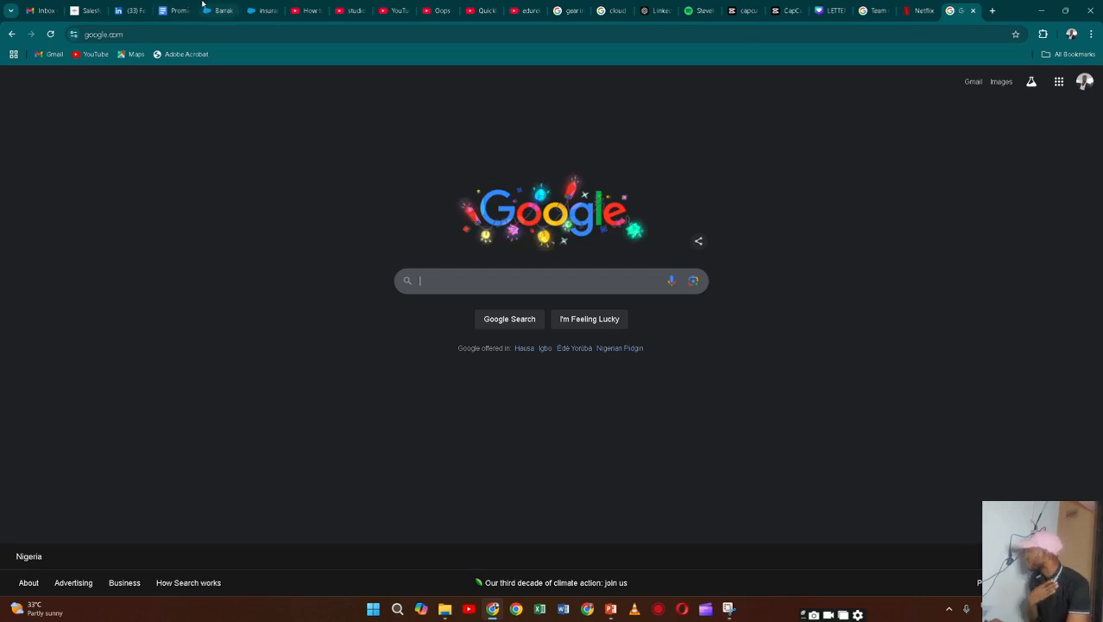
Return to Salesforce Setup and open Buttons, Links, and Actions for the insurance object
{"action": "left_click", "coordinate": [260, 11]}
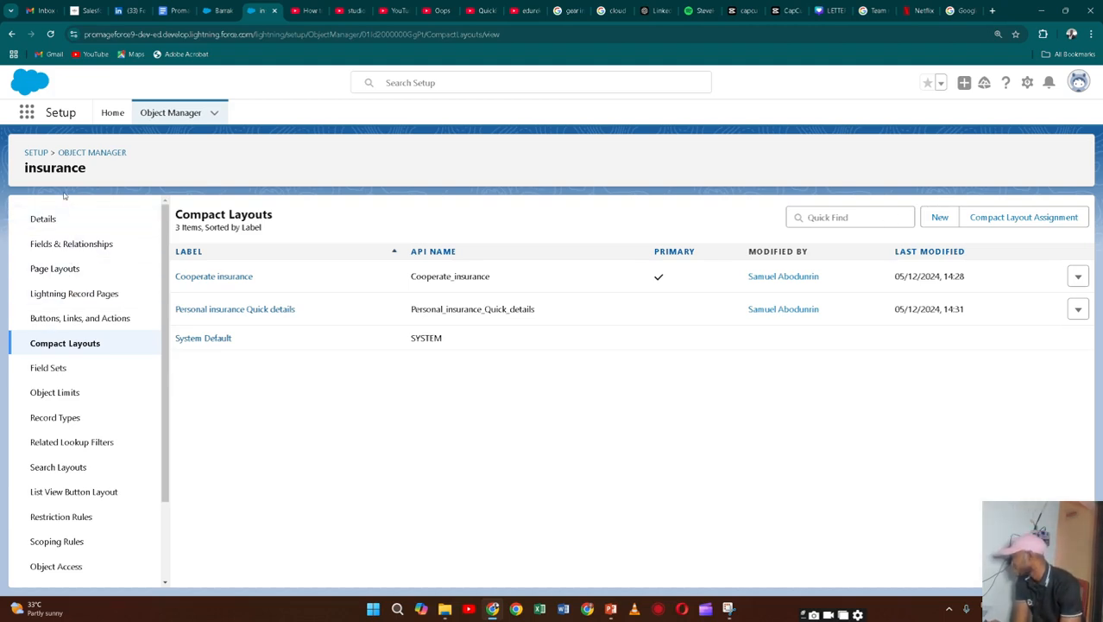
{"action": "left_click", "coordinate": [112, 113]}
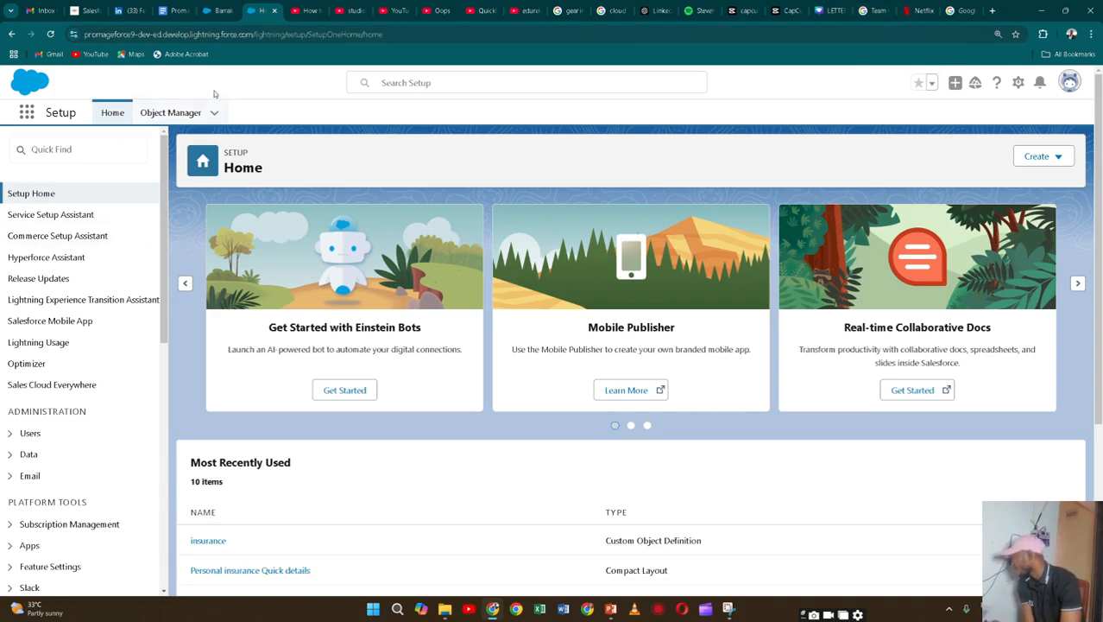
{"action": "left_click", "coordinate": [189, 113]}
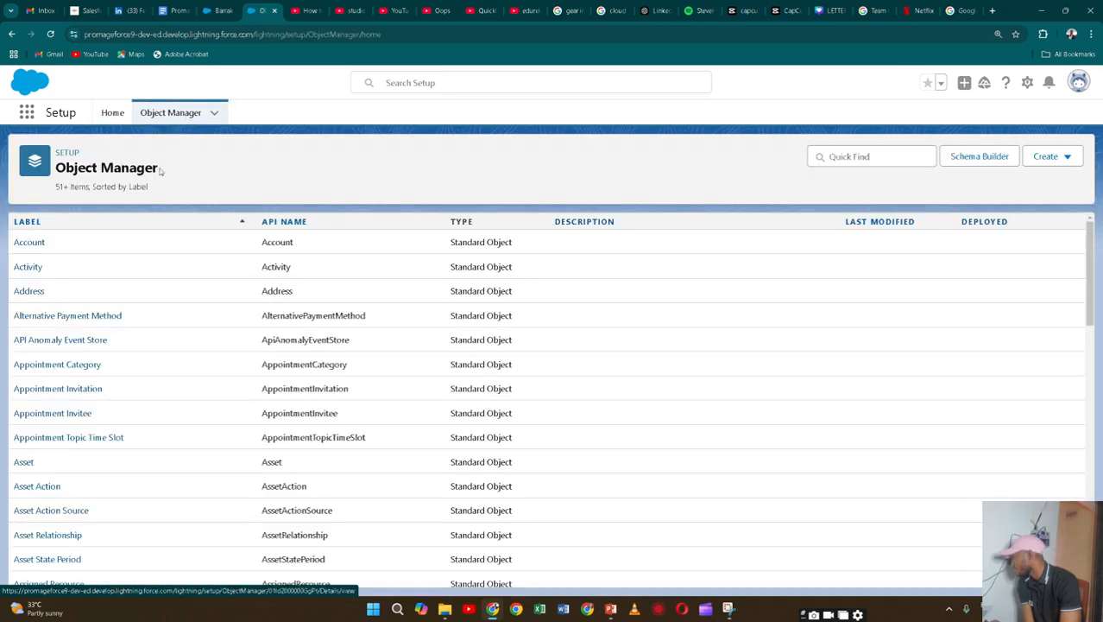
{"action": "left_click", "coordinate": [215, 113]}
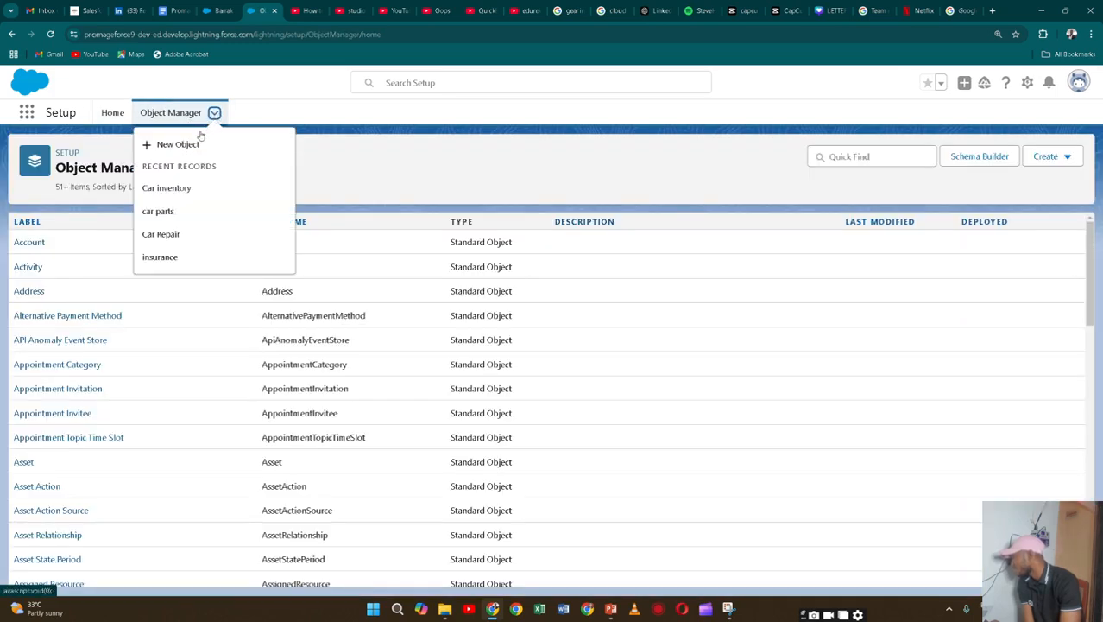
{"action": "left_click", "coordinate": [166, 257]}
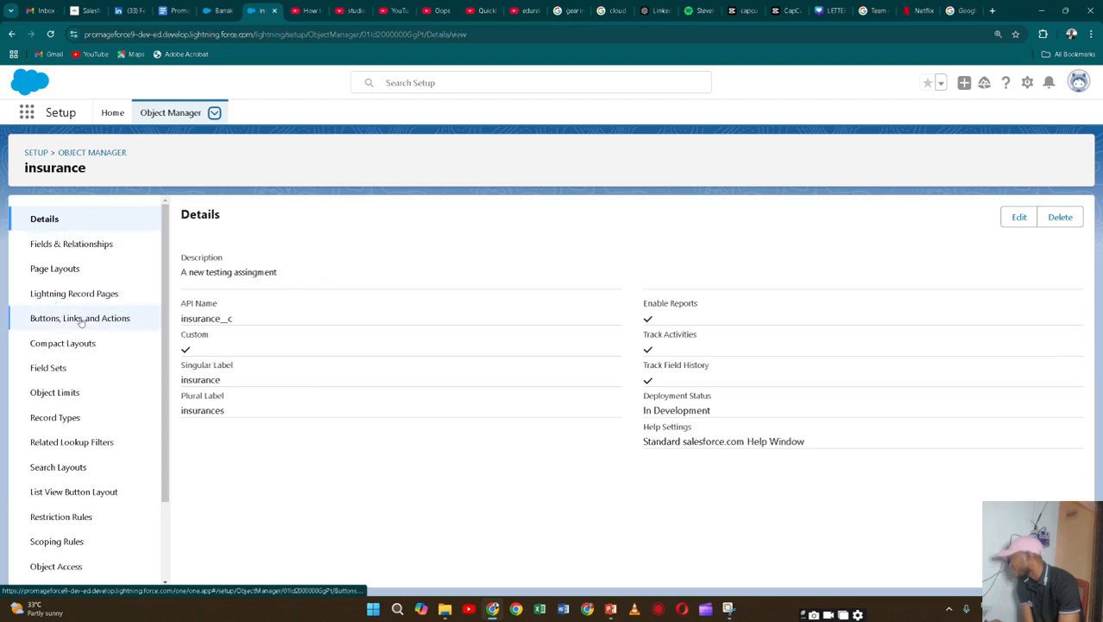
{"action": "left_click", "coordinate": [84, 319]}
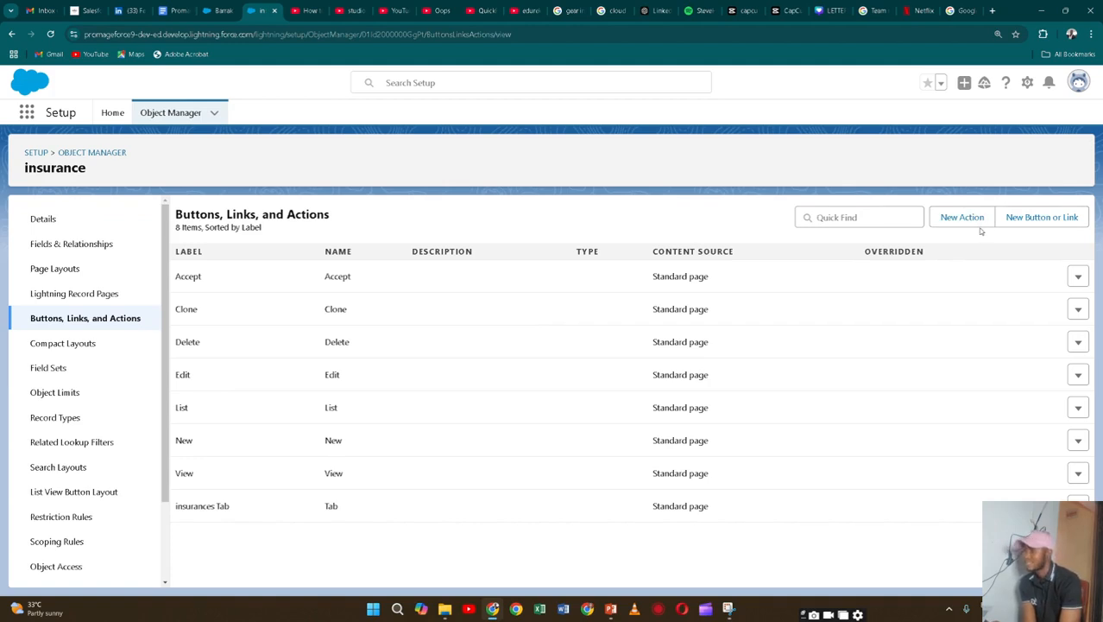
Start a new custom button or link for the insurance object and label it "Quick searh on google"
{"action": "left_click", "coordinate": [1024, 219]}
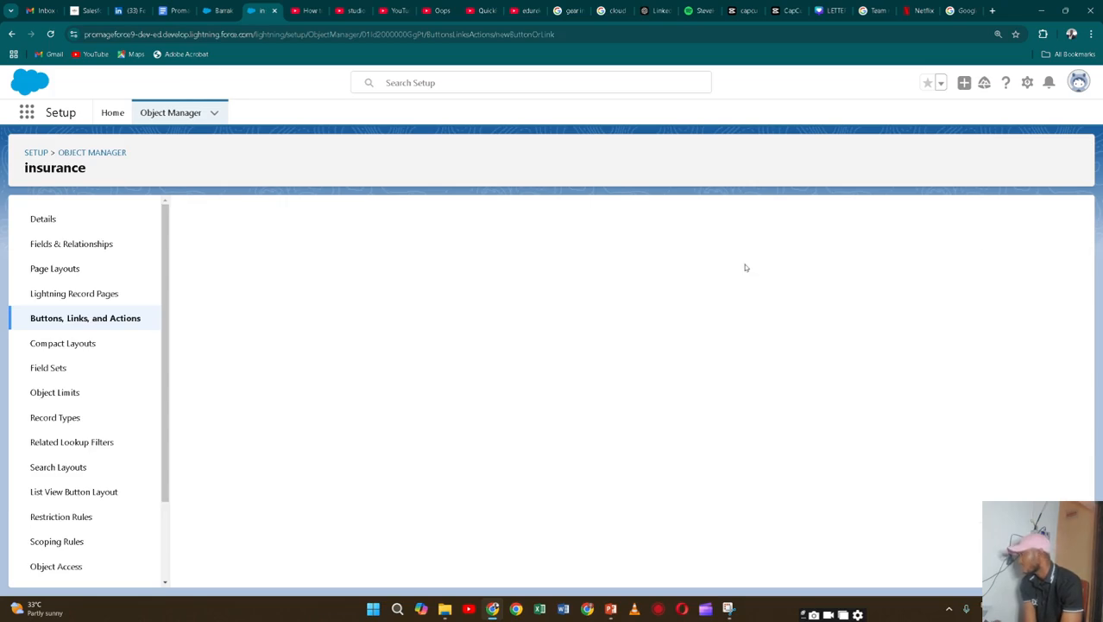
{"action": "left_click", "coordinate": [11, 35]}
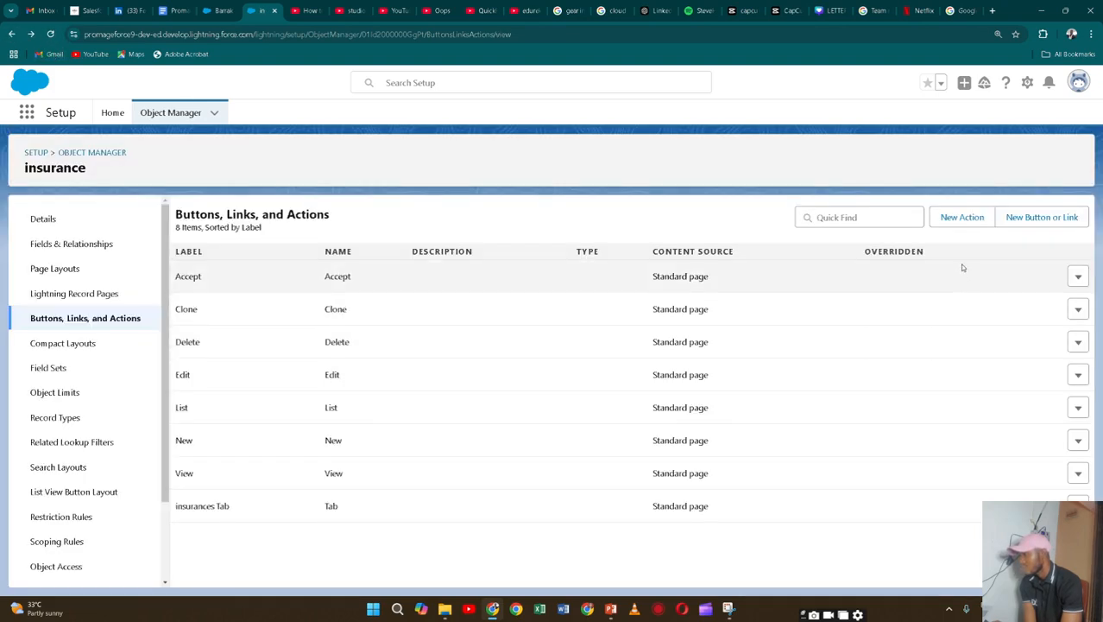
{"action": "left_click", "coordinate": [1033, 217]}
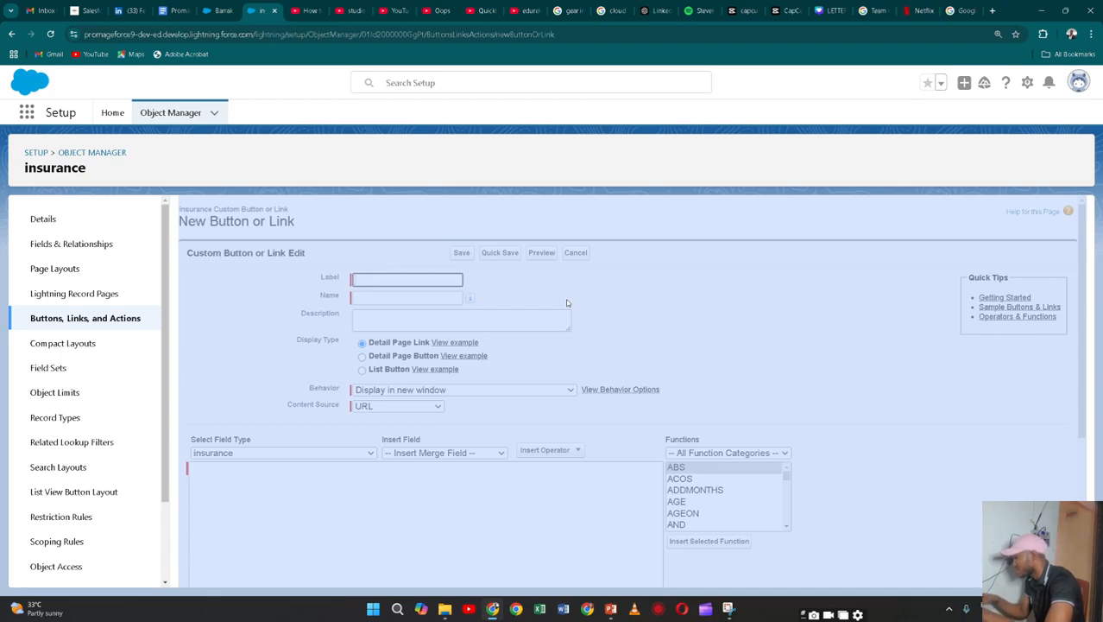
{"action": "type", "text": "Quick"}
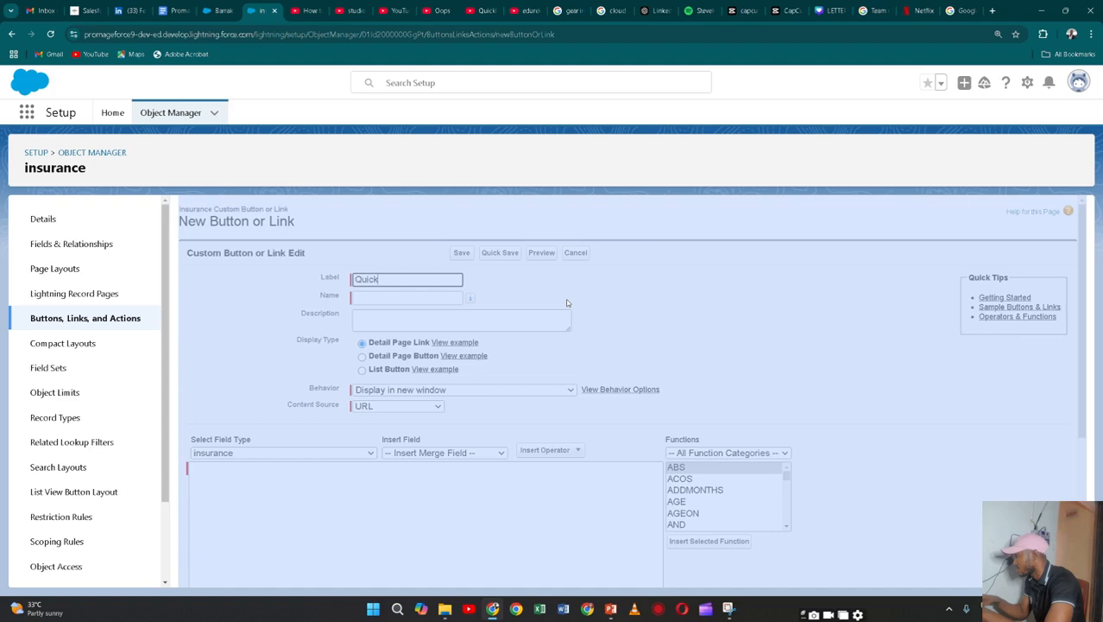
{"action": "type", "text": " sear"}
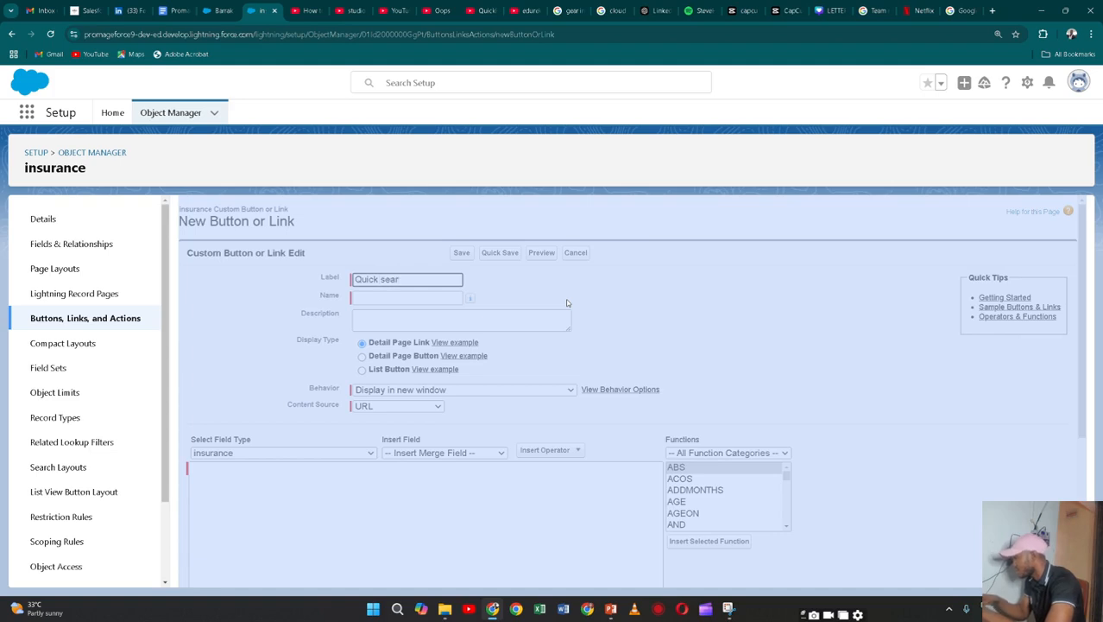
{"action": "type", "text": "h qn "}
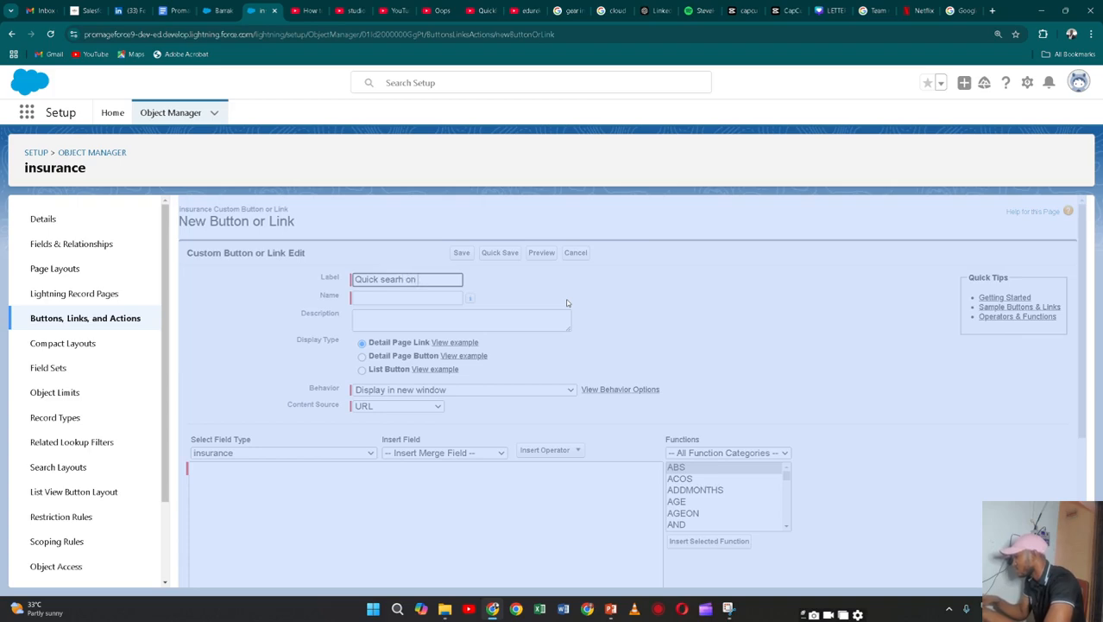
{"action": "type", "text": "google"}
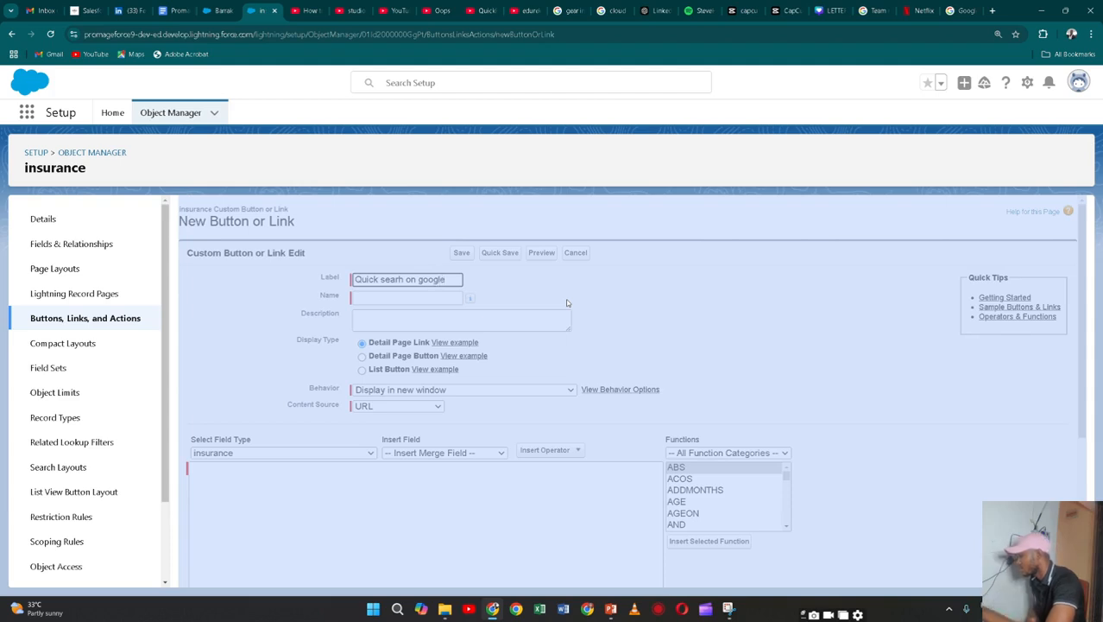
{"action": "left_click", "coordinate": [424, 297]}
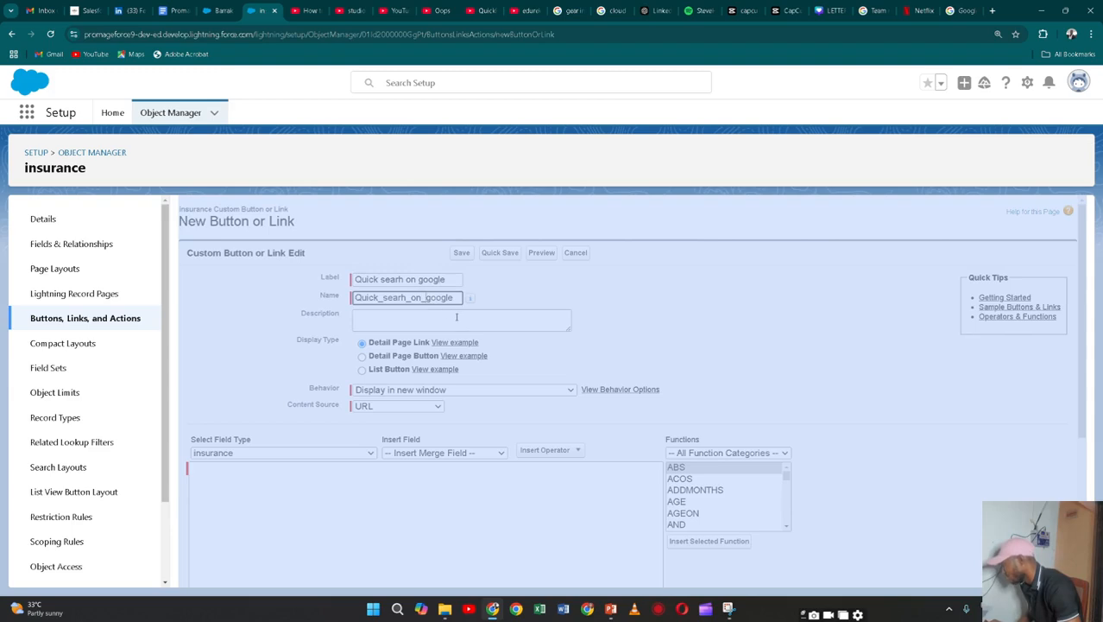
Enter "This will search google" as the new button's description
{"action": "left_click", "coordinate": [457, 317]}
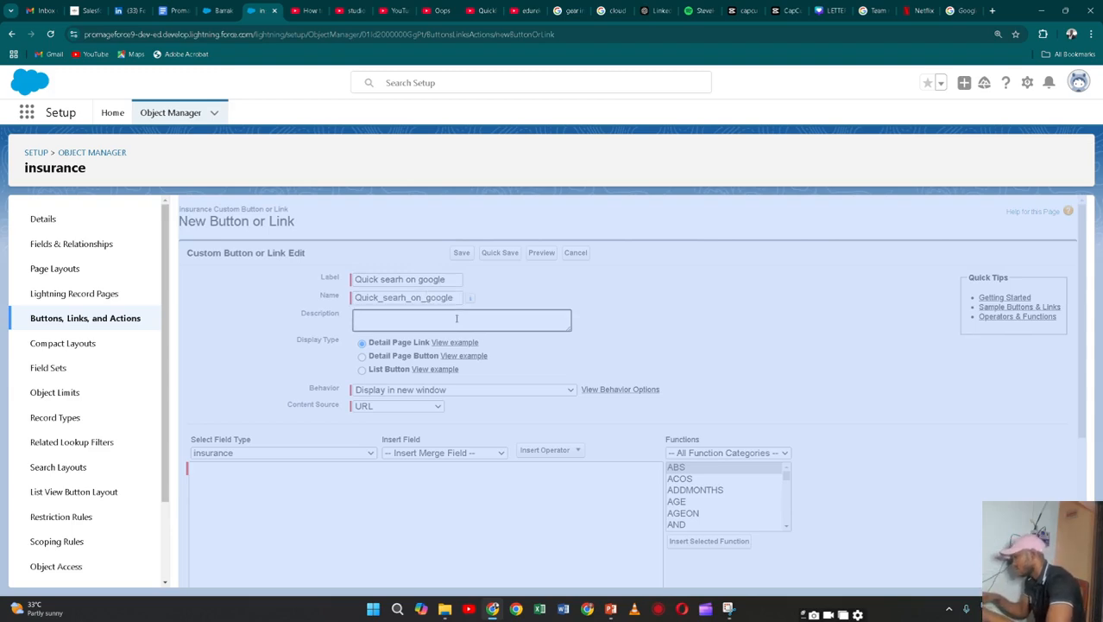
{"action": "type", "text": "This"}
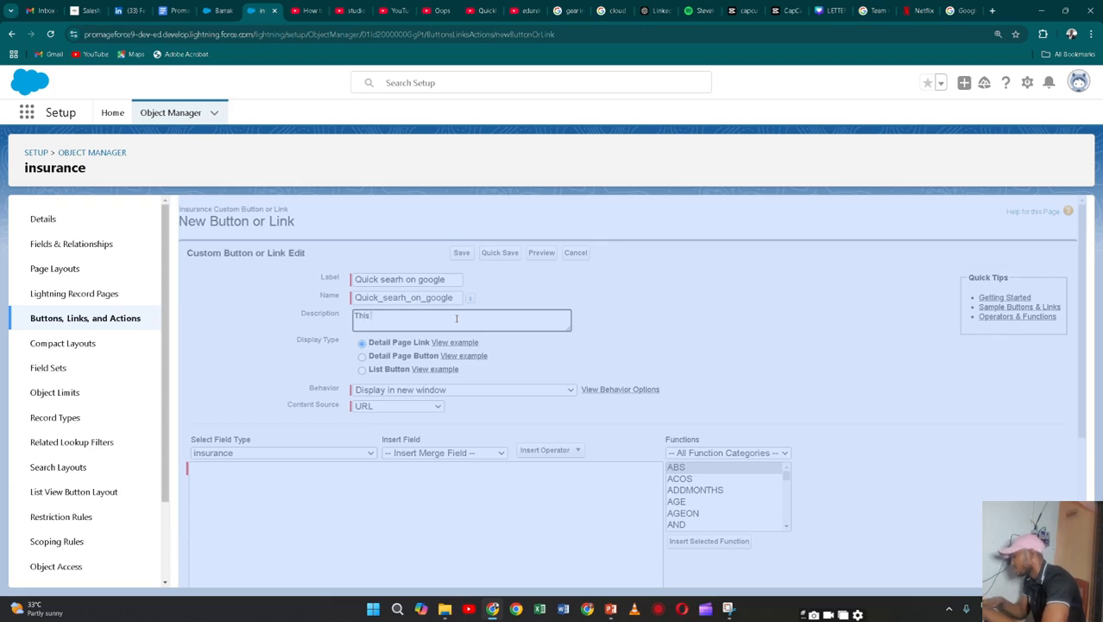
{"action": "type", "text": " will sear"}
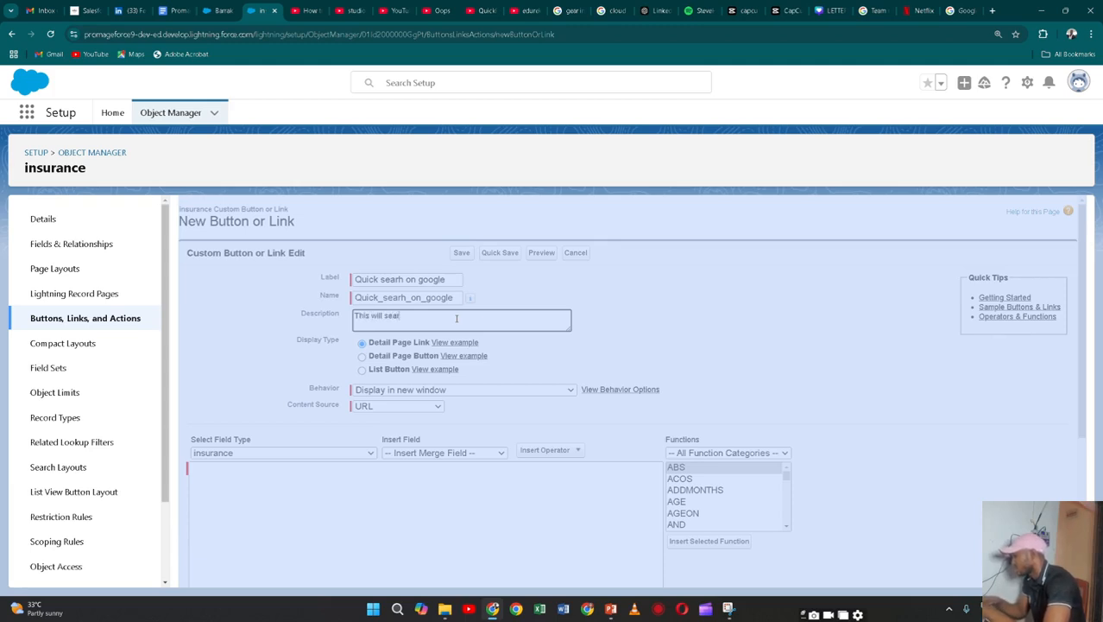
{"action": "type", "text": "ch the"}
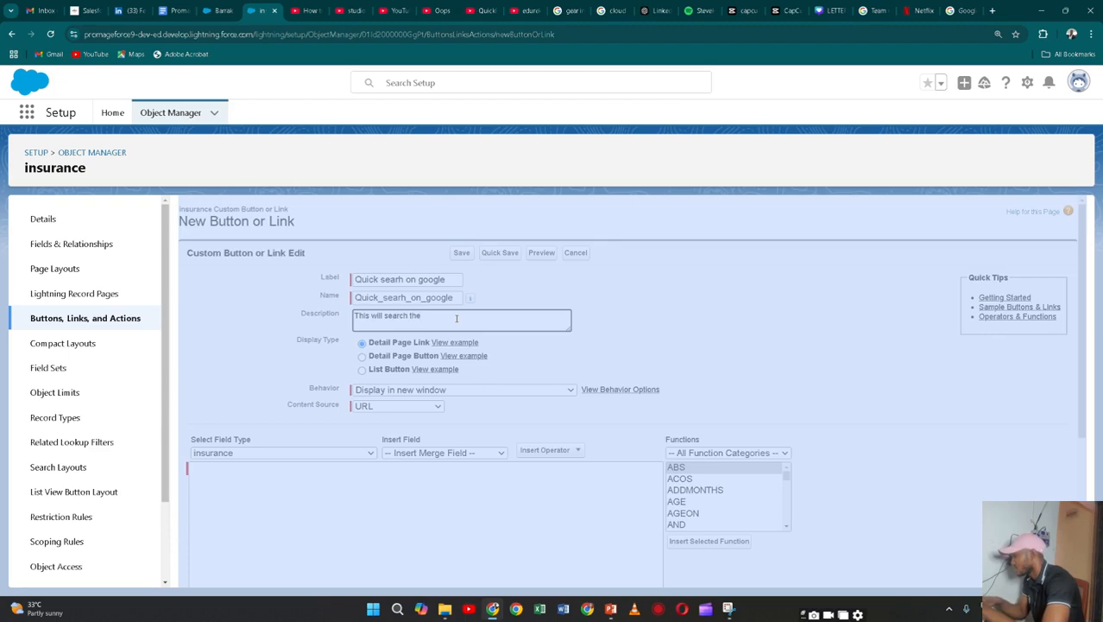
{"action": "type", "text": "google"}
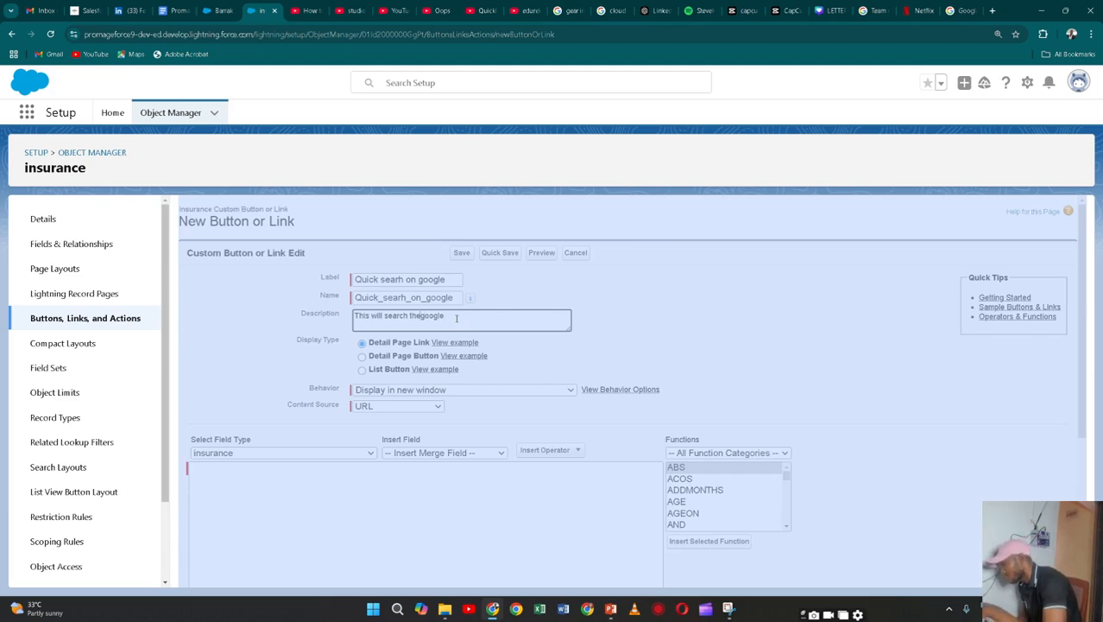
{"action": "key", "text": "BackSpace"}
{"action": "key", "text": "BackSpace"}
{"action": "key", "text": "BackSpace"}
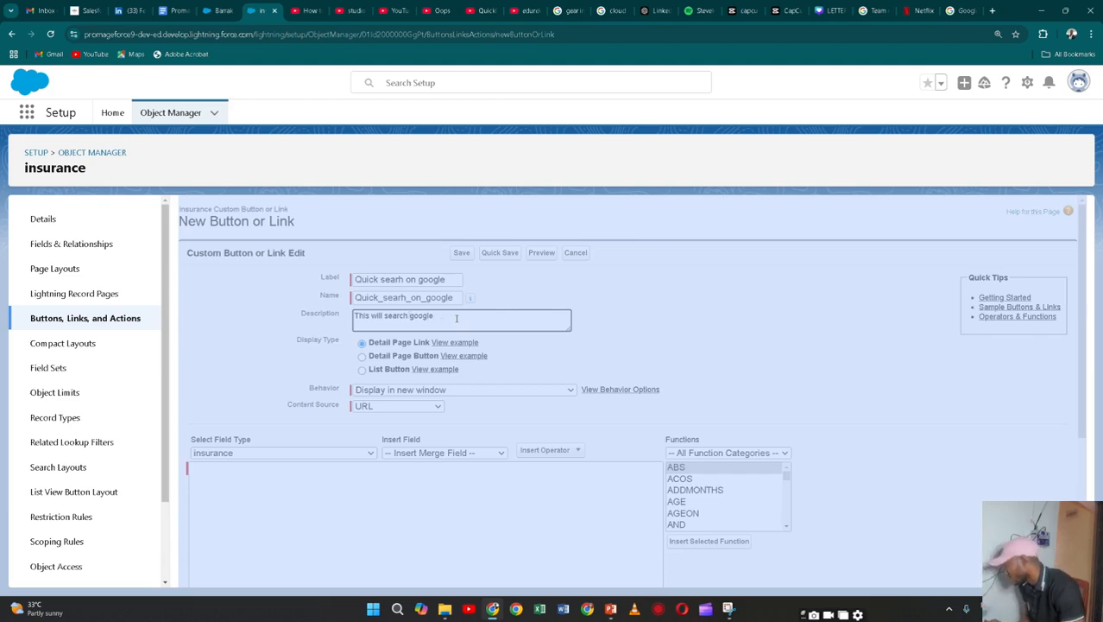
Make it a Detail Page Button displayed in the existing window with sidebar, with URL as content source and insurance as field type
{"action": "left_click", "coordinate": [362, 355]}
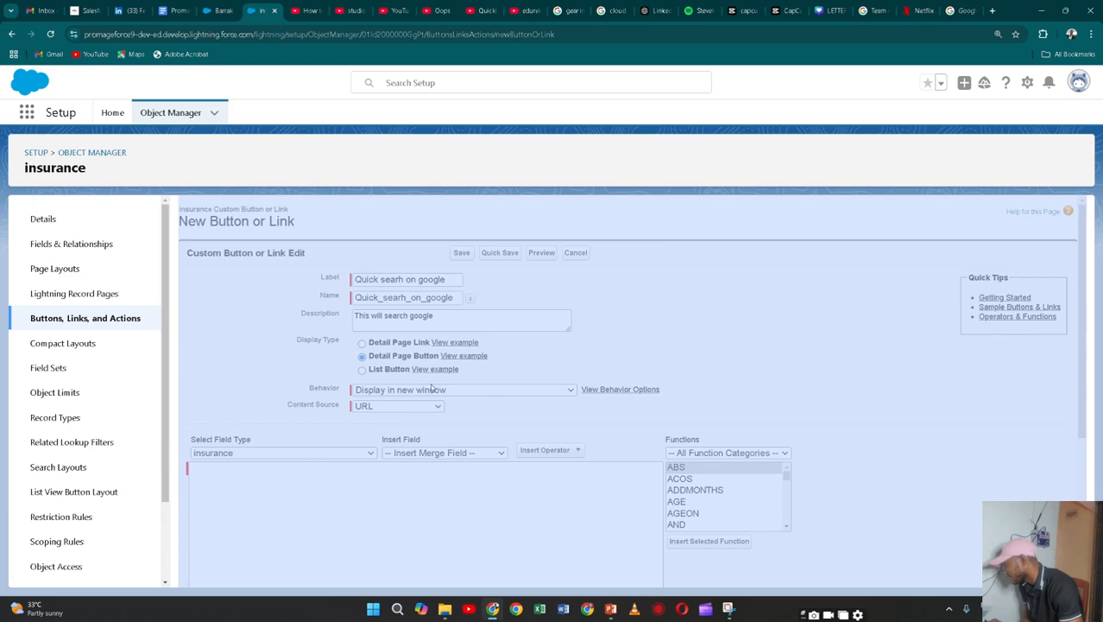
{"action": "left_click", "coordinate": [531, 390]}
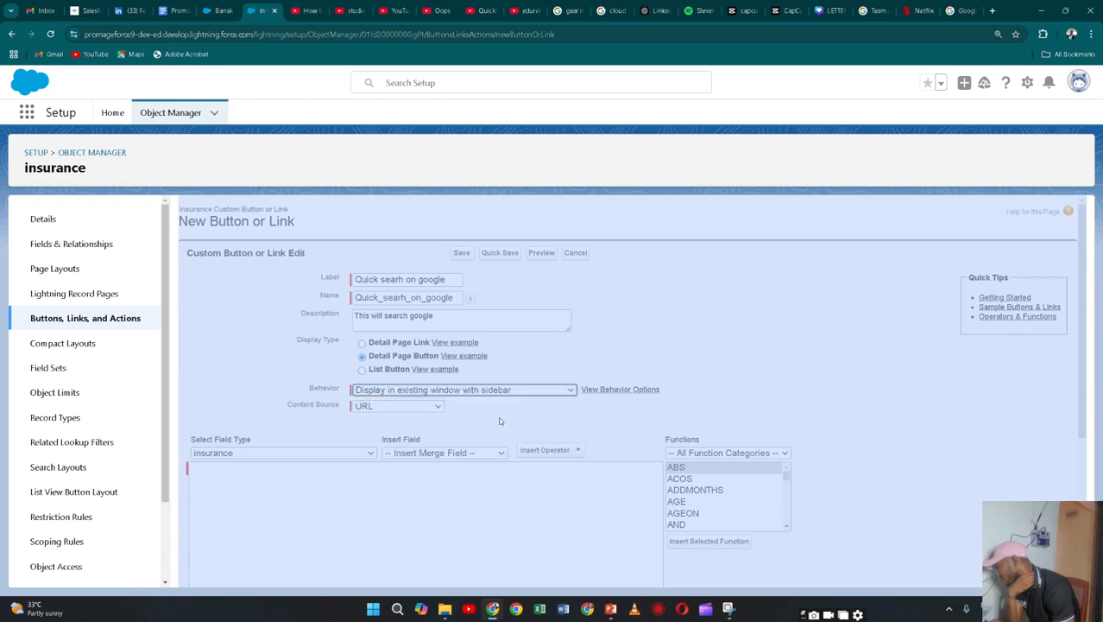
{"action": "left_click", "coordinate": [497, 420]}
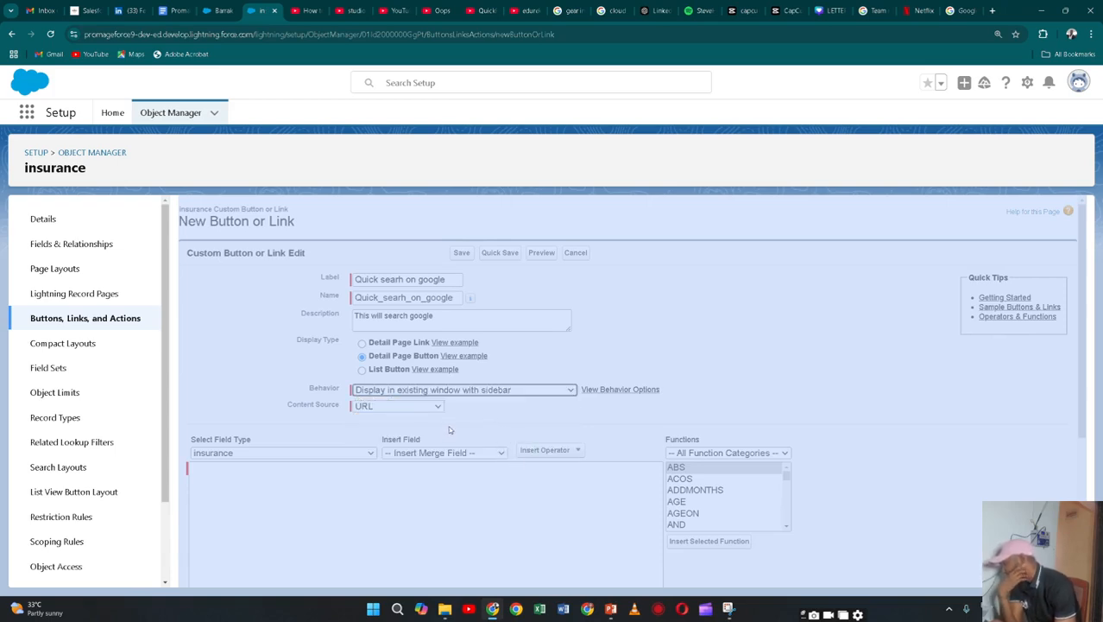
{"action": "left_click", "coordinate": [437, 407]}
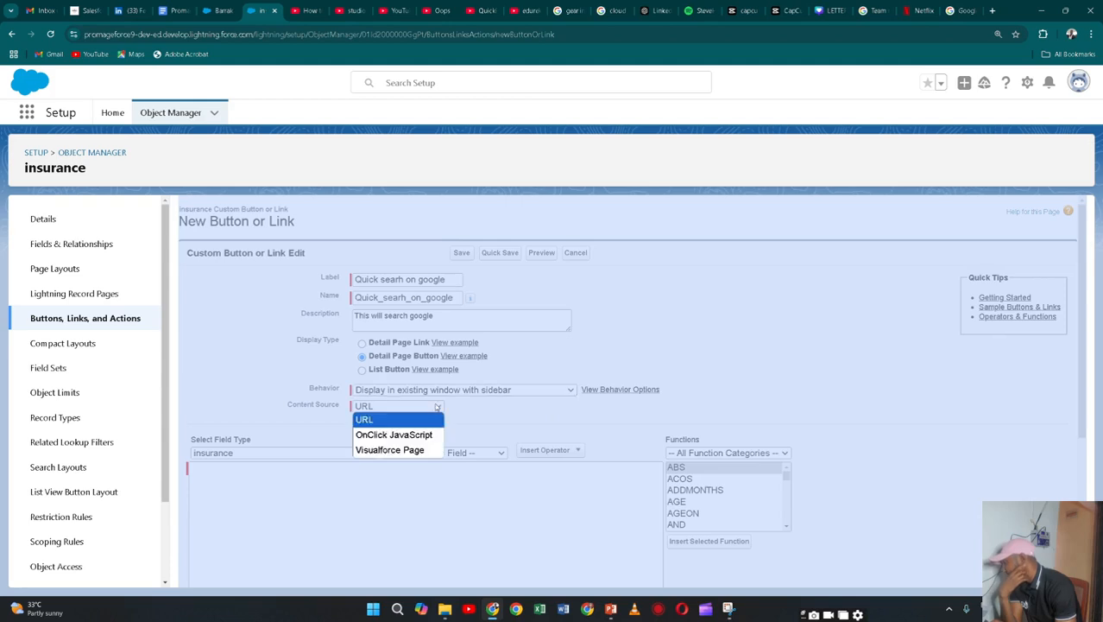
{"action": "left_click", "coordinate": [425, 420]}
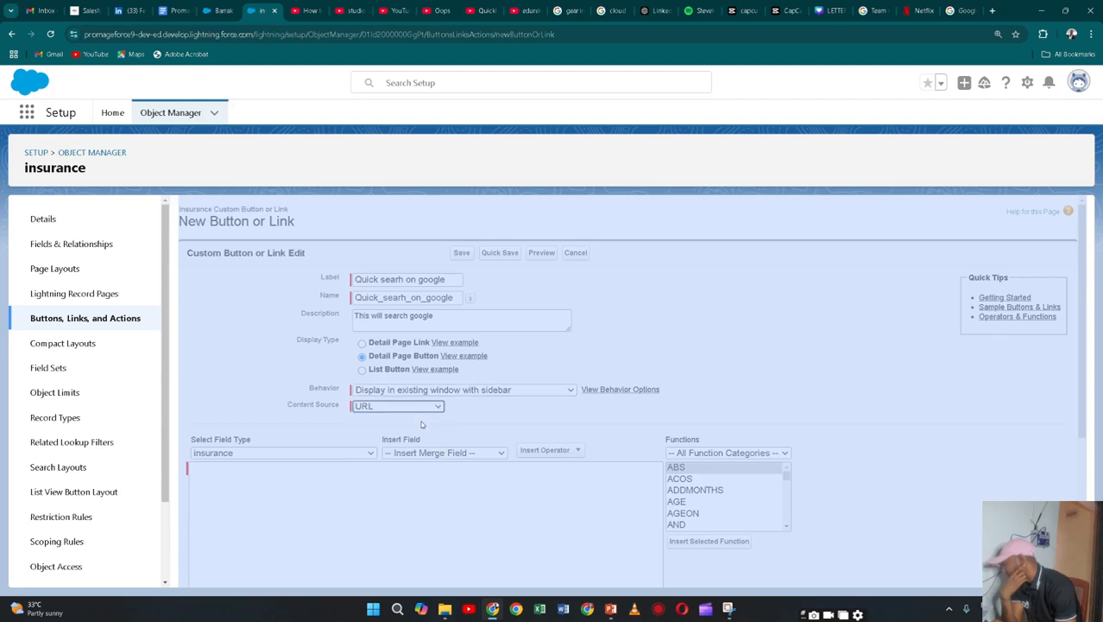
{"action": "left_click", "coordinate": [369, 454]}
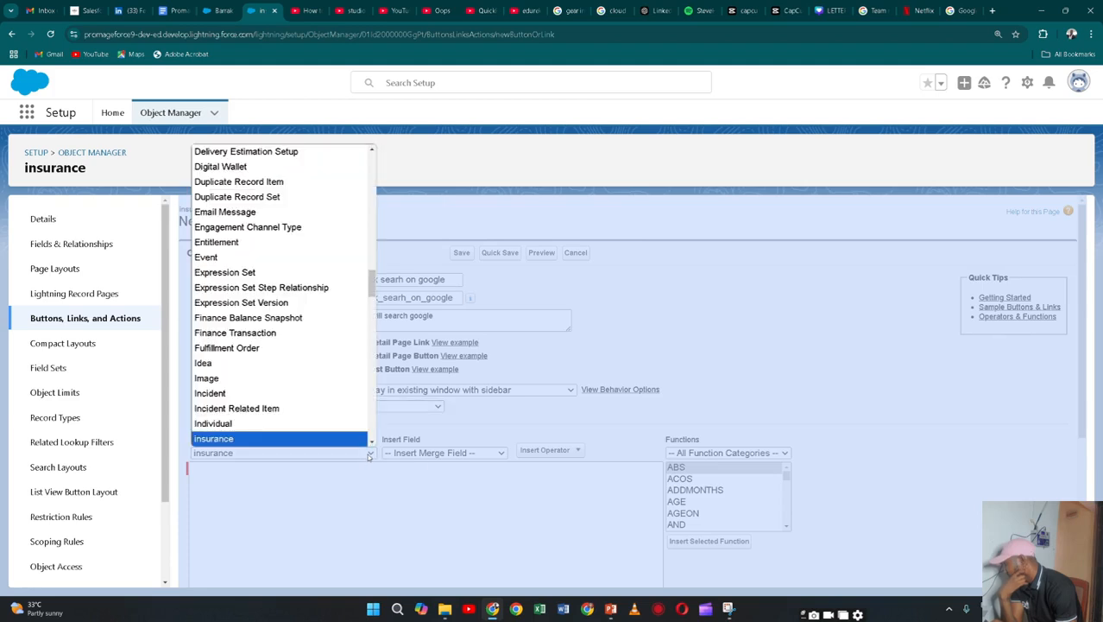
{"action": "left_click", "coordinate": [328, 445]}
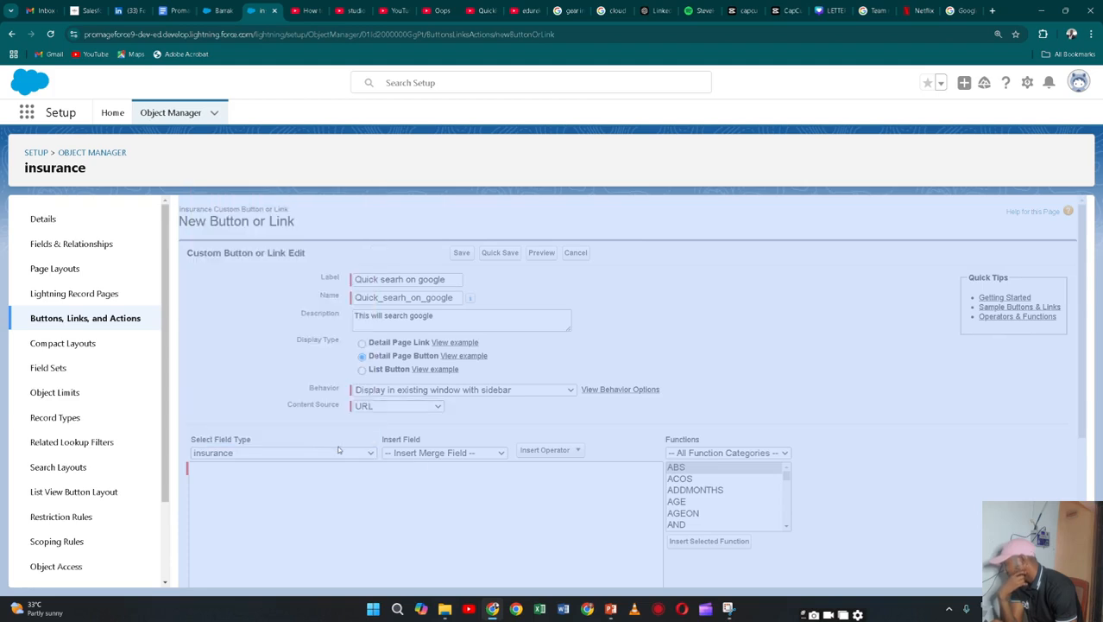
{"action": "left_click", "coordinate": [494, 523]}
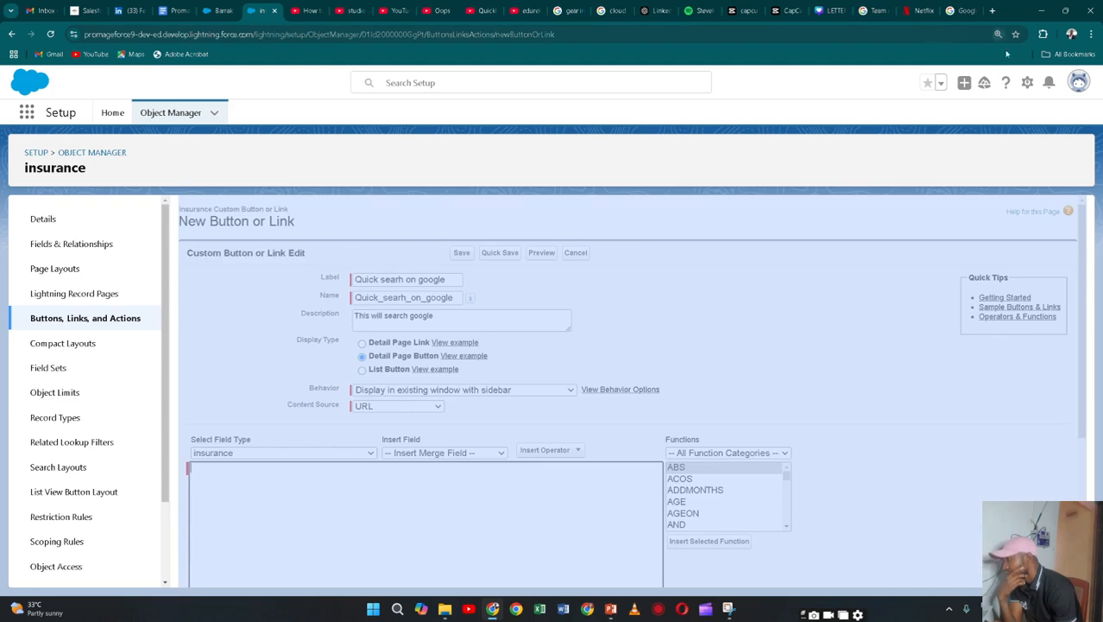
{"action": "left_click", "coordinate": [965, 12]}
{"action": "left_click", "coordinate": [266, 35]}
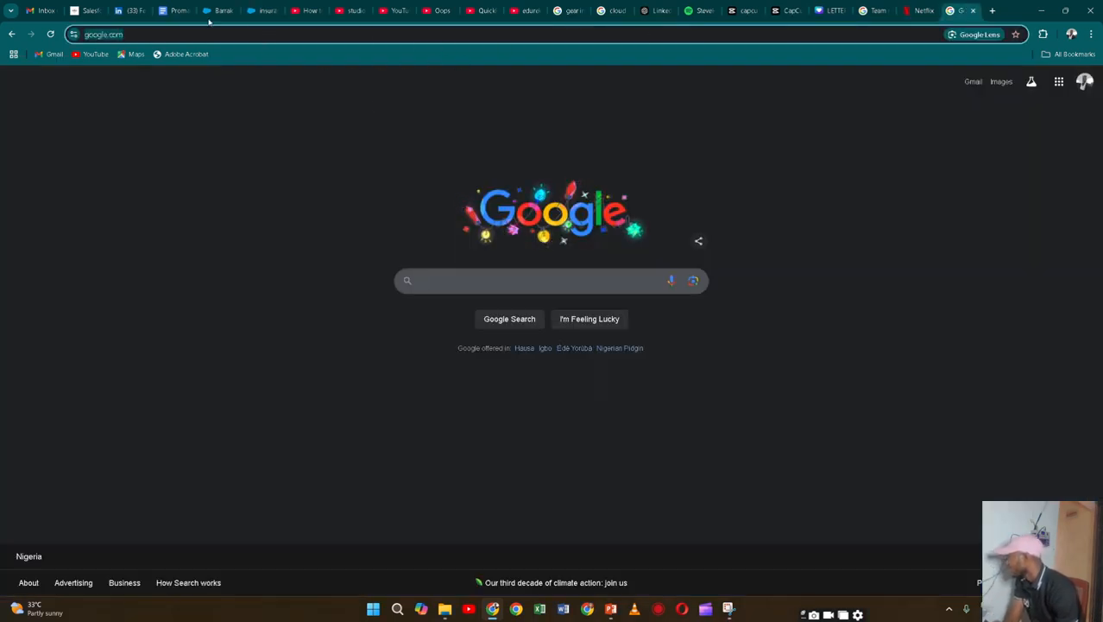
{"action": "left_click", "coordinate": [261, 11]}
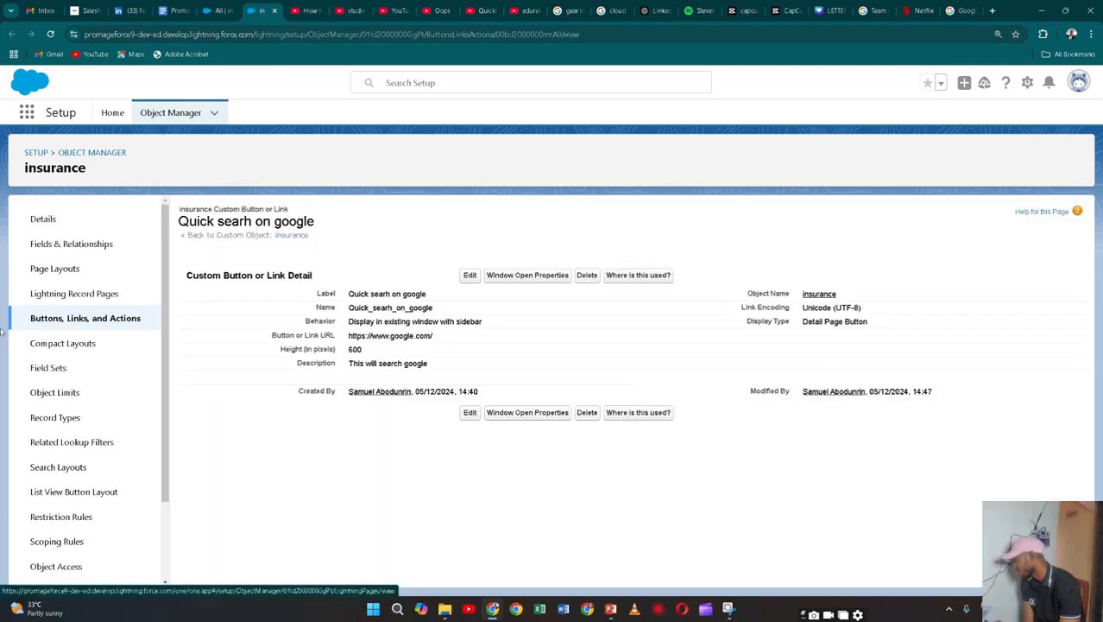
{"action": "left_click", "coordinate": [78, 320]}
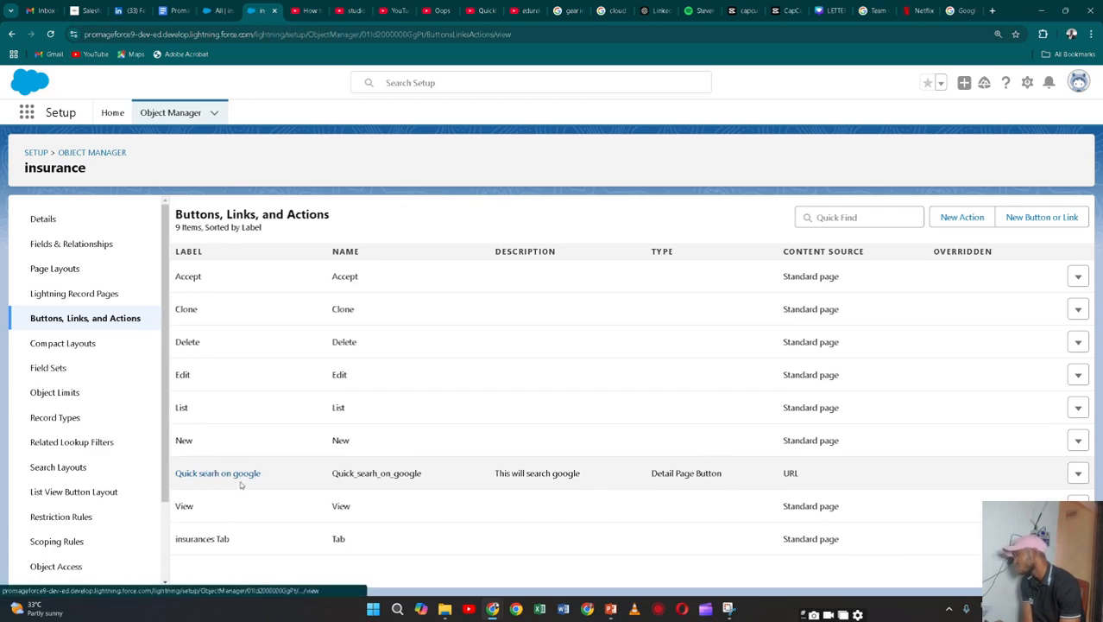
Add the Quick searh on google button to the custom buttons of the cooperate insurance page layout and save the layout
{"action": "left_click", "coordinate": [98, 268]}
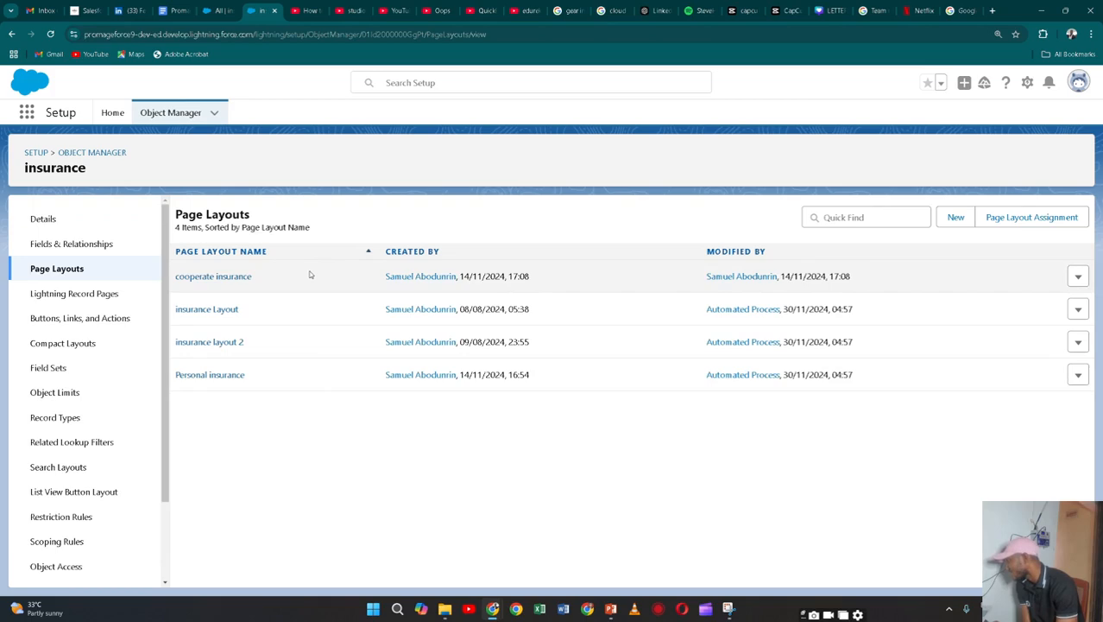
{"action": "left_click", "coordinate": [217, 278]}
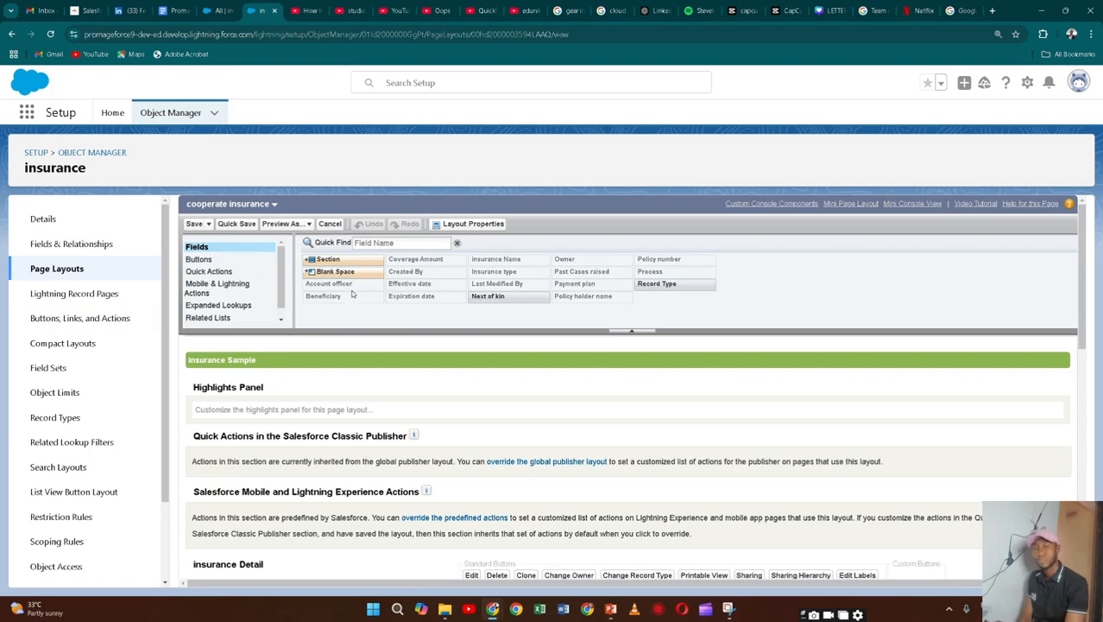
{"action": "left_click", "coordinate": [197, 260]}
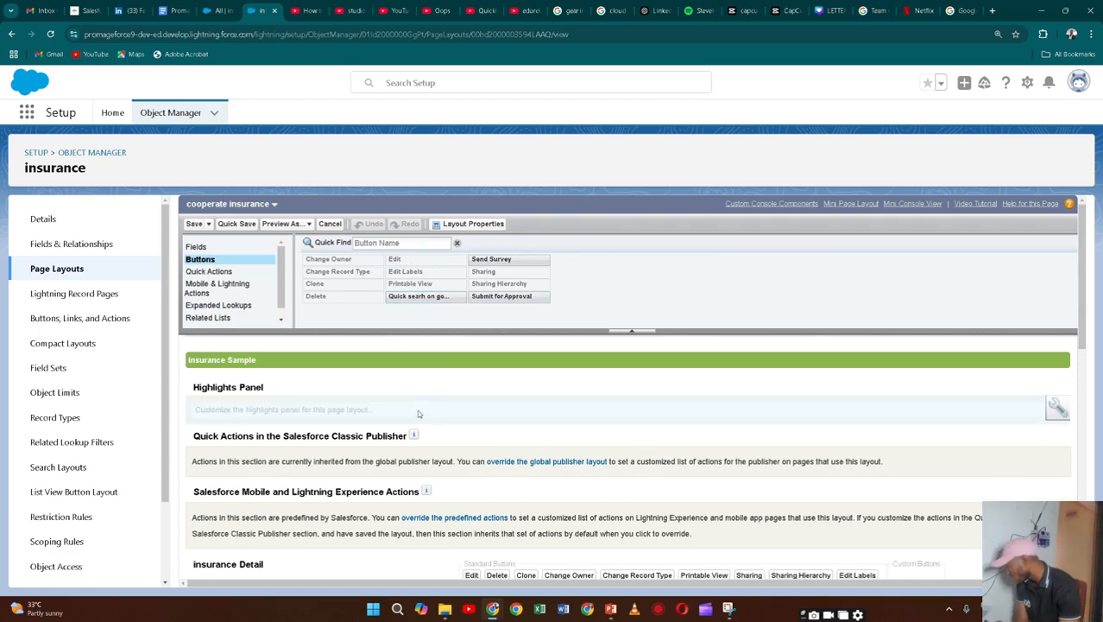
{"action": "scroll", "coordinate": [513, 536], "scroll_direction": "down", "scroll_amount": 1}
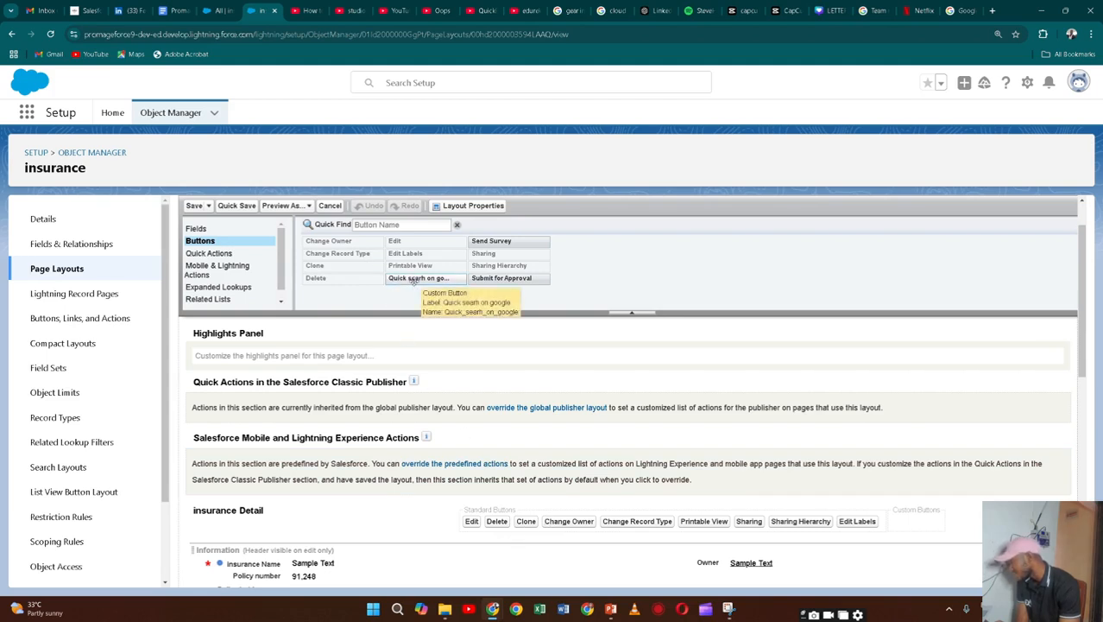
{"action": "left_click_drag", "start_coordinate": [415, 280], "coordinate": [882, 512]}
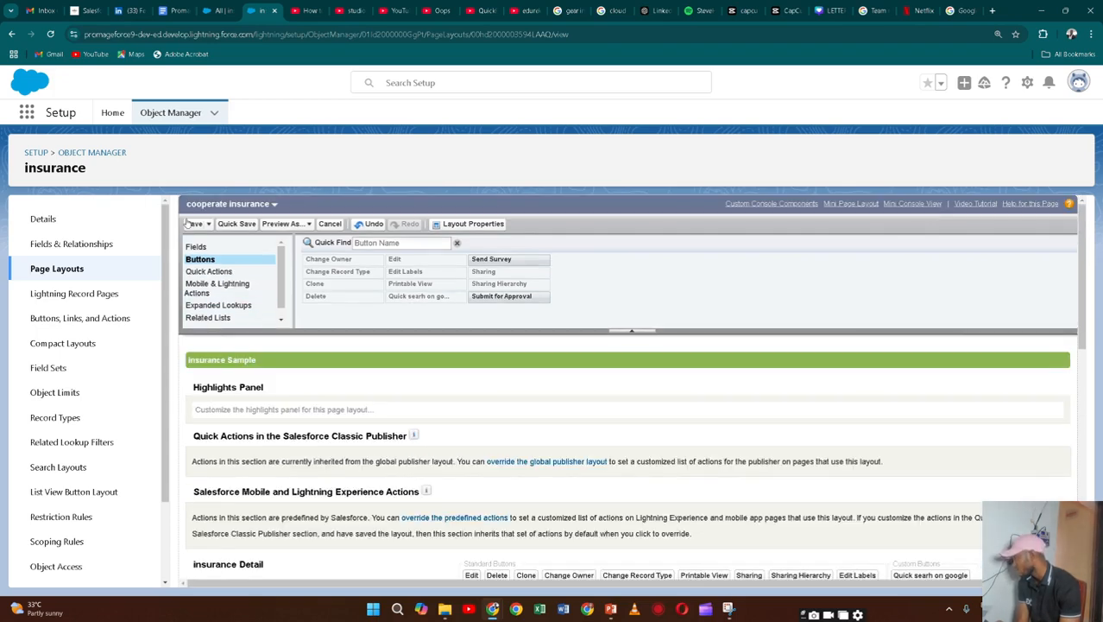
{"action": "left_click", "coordinate": [195, 224]}
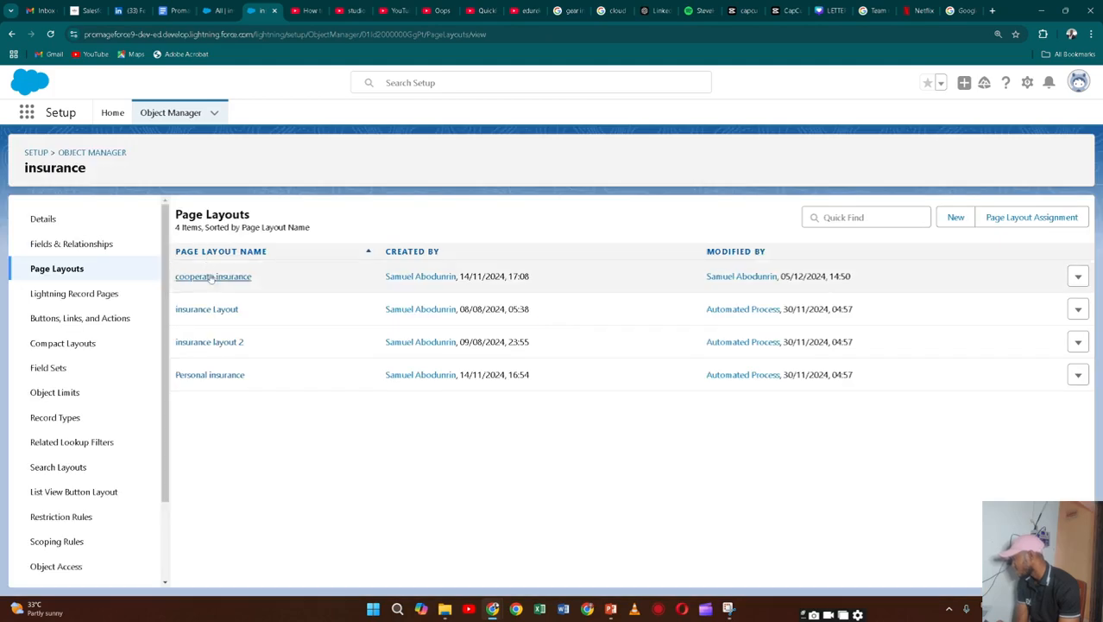
Place the Quick searh on google button among the Personal insurance page layout's custom buttons and save the layout
{"action": "left_click", "coordinate": [231, 377]}
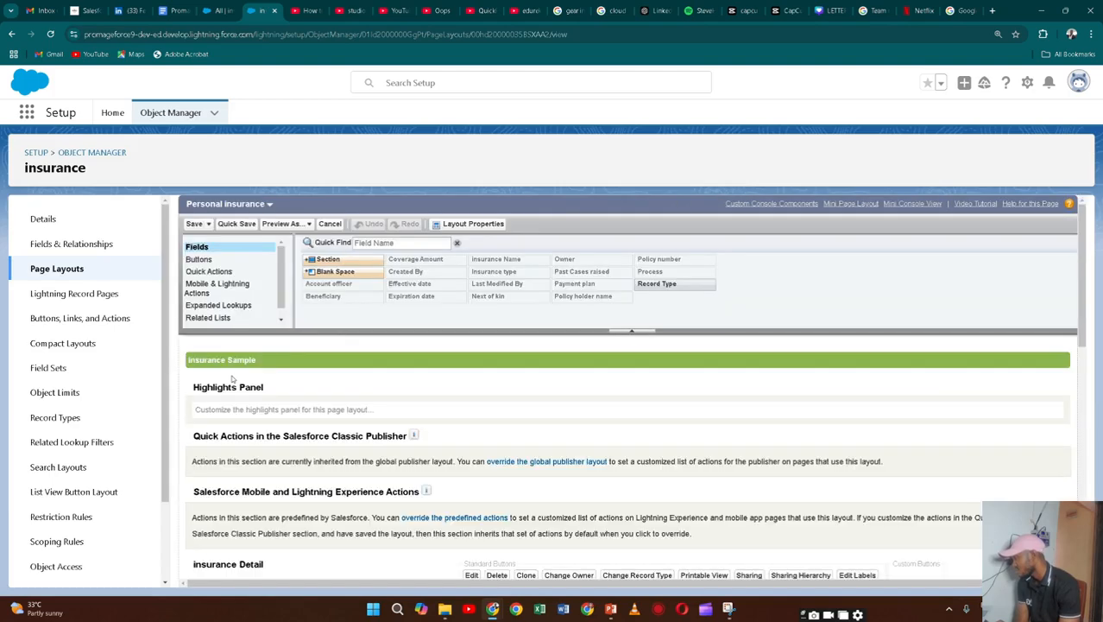
{"action": "left_click", "coordinate": [197, 260]}
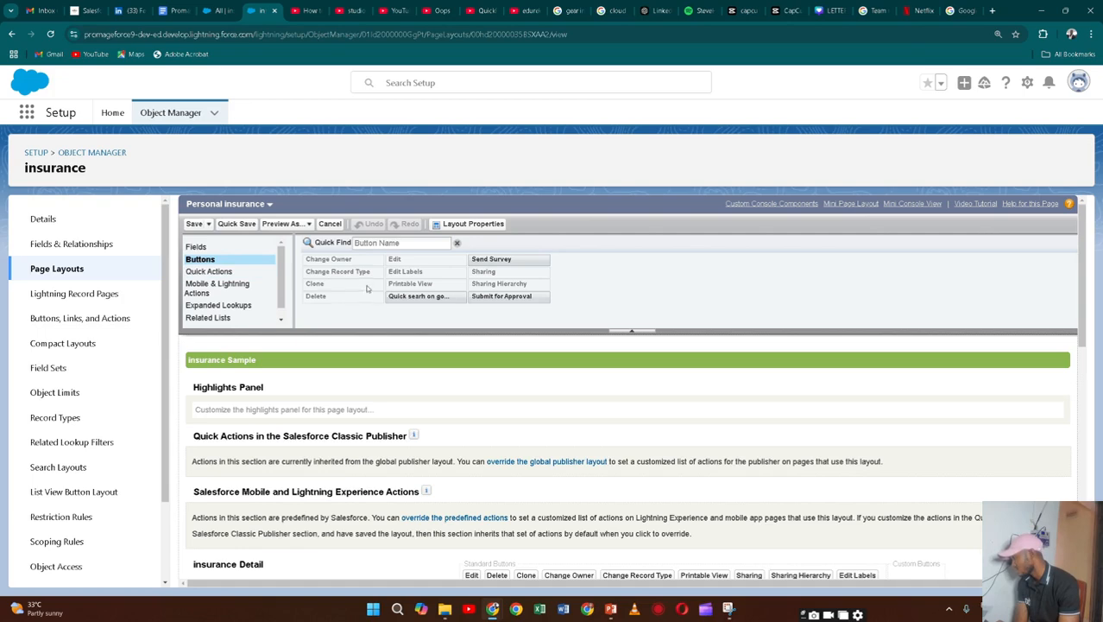
{"action": "left_click_drag", "start_coordinate": [394, 297], "coordinate": [911, 566]}
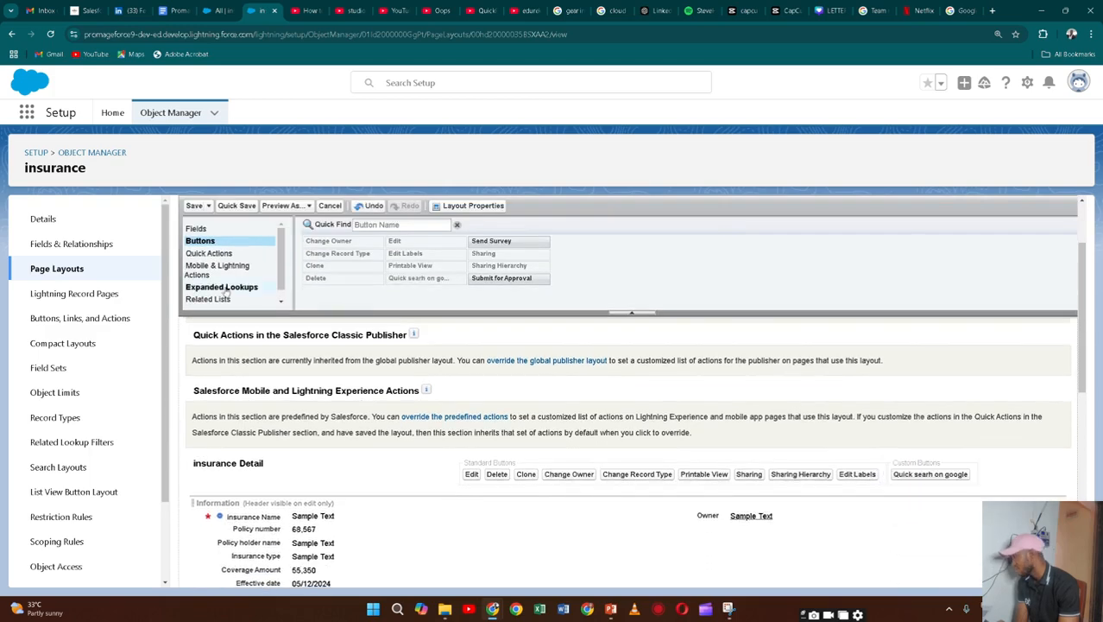
{"action": "left_click", "coordinate": [194, 206]}
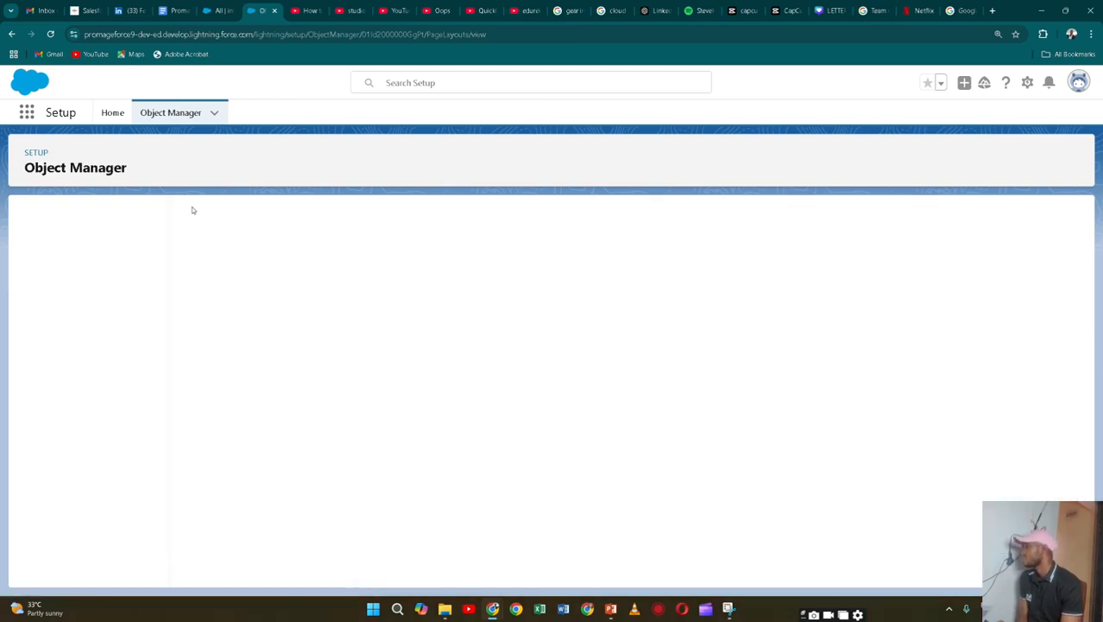
Test the Quick searh on google button from the TJ & co insurance record, and close the Google page it opens
{"action": "left_click", "coordinate": [219, 12]}
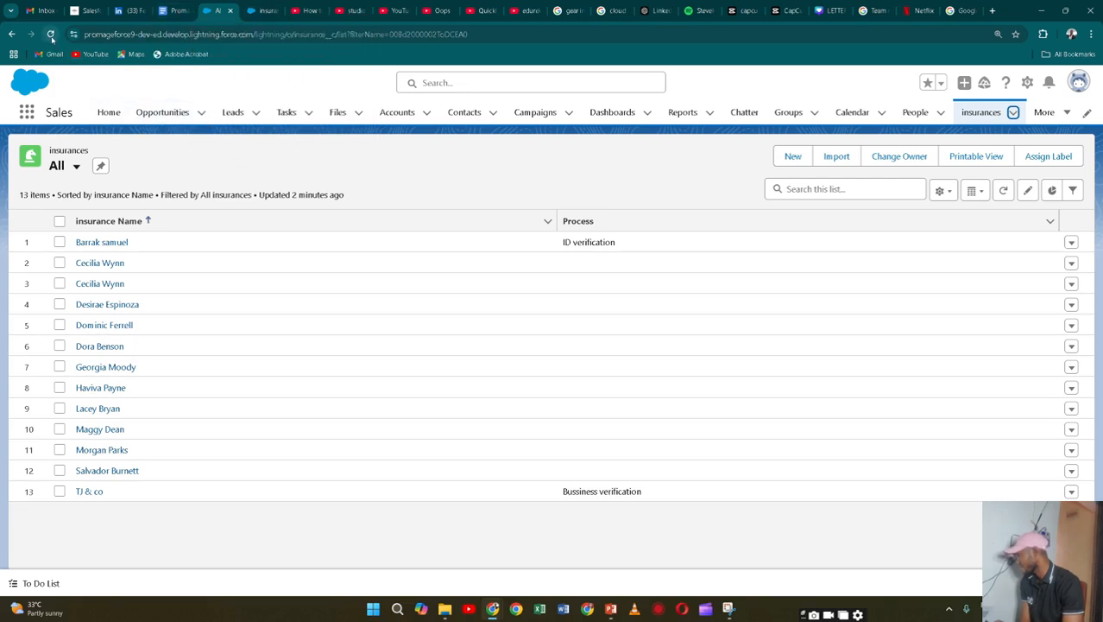
{"action": "left_click", "coordinate": [89, 491]}
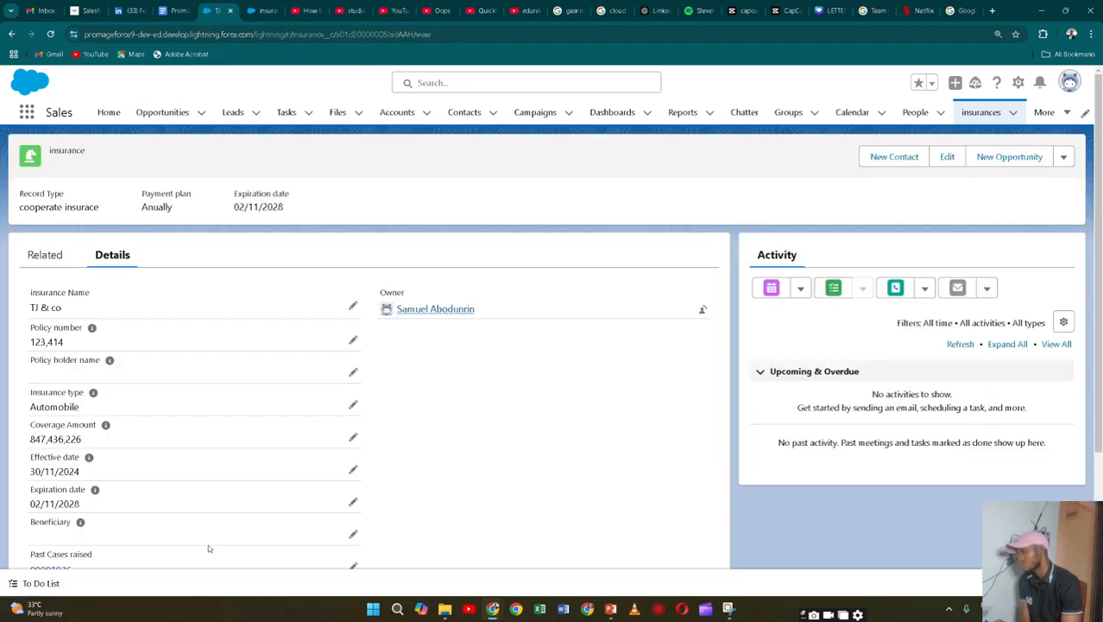
{"action": "left_click", "coordinate": [1062, 154]}
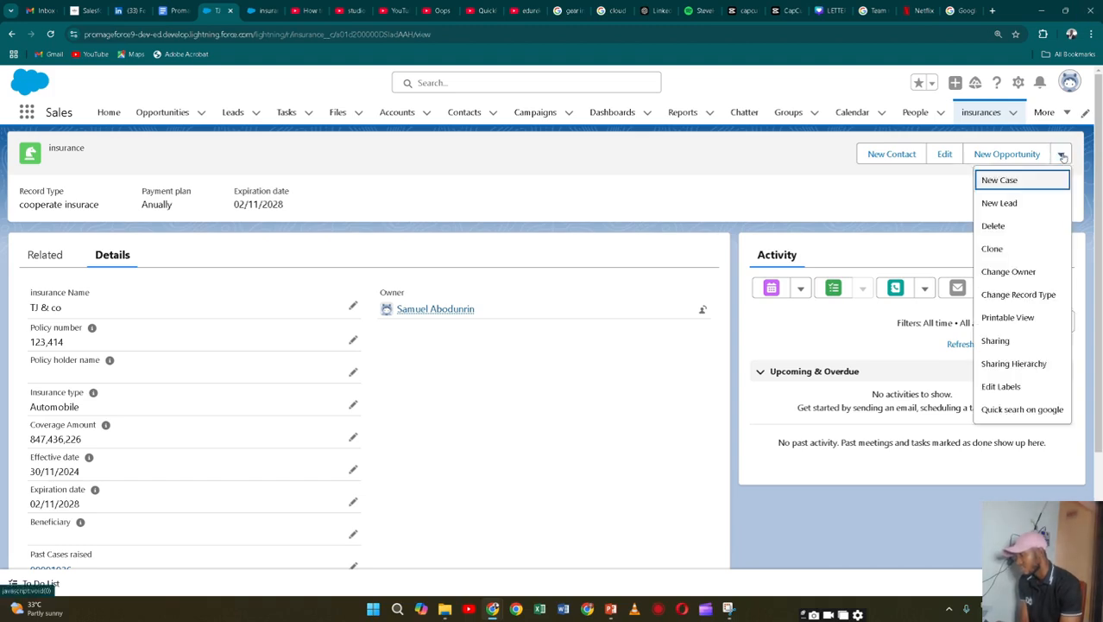
{"action": "left_click", "coordinate": [1007, 411]}
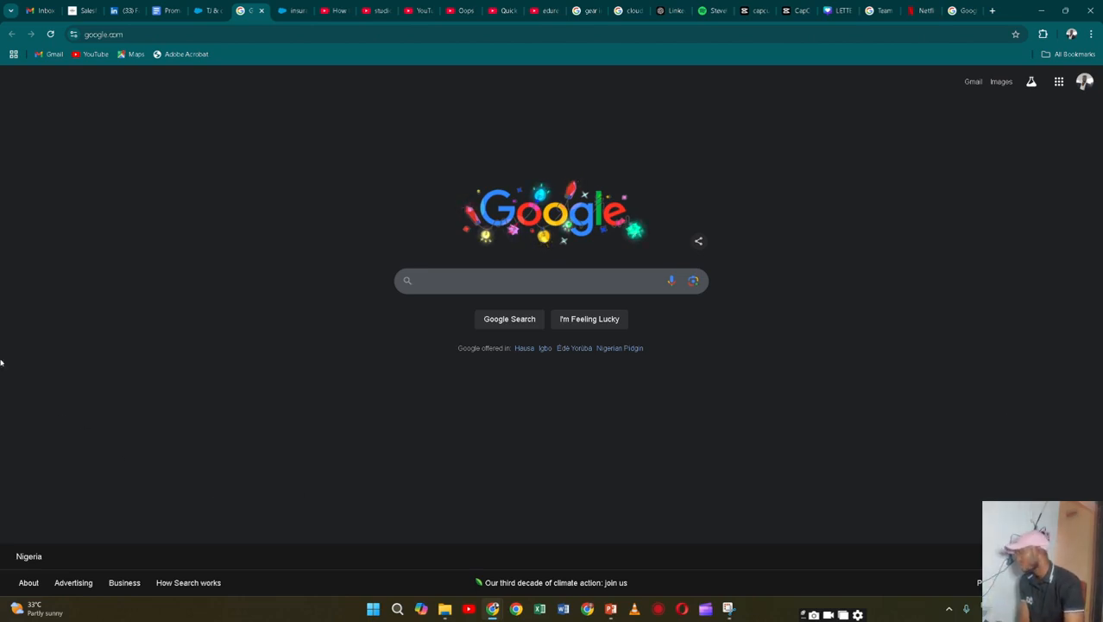
{"action": "left_click", "coordinate": [261, 11]}
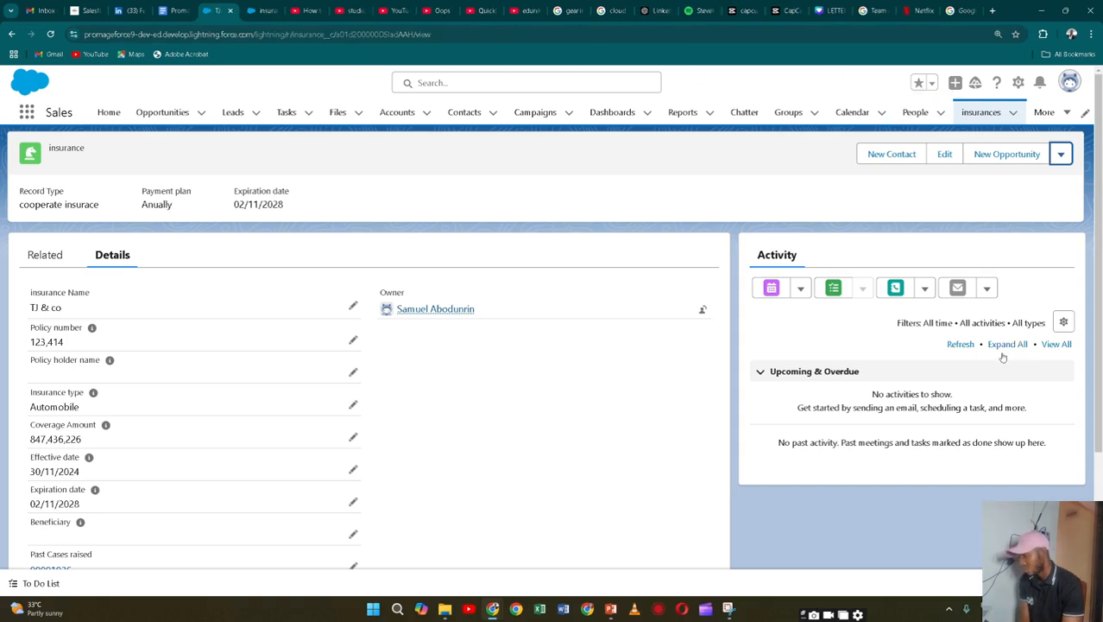